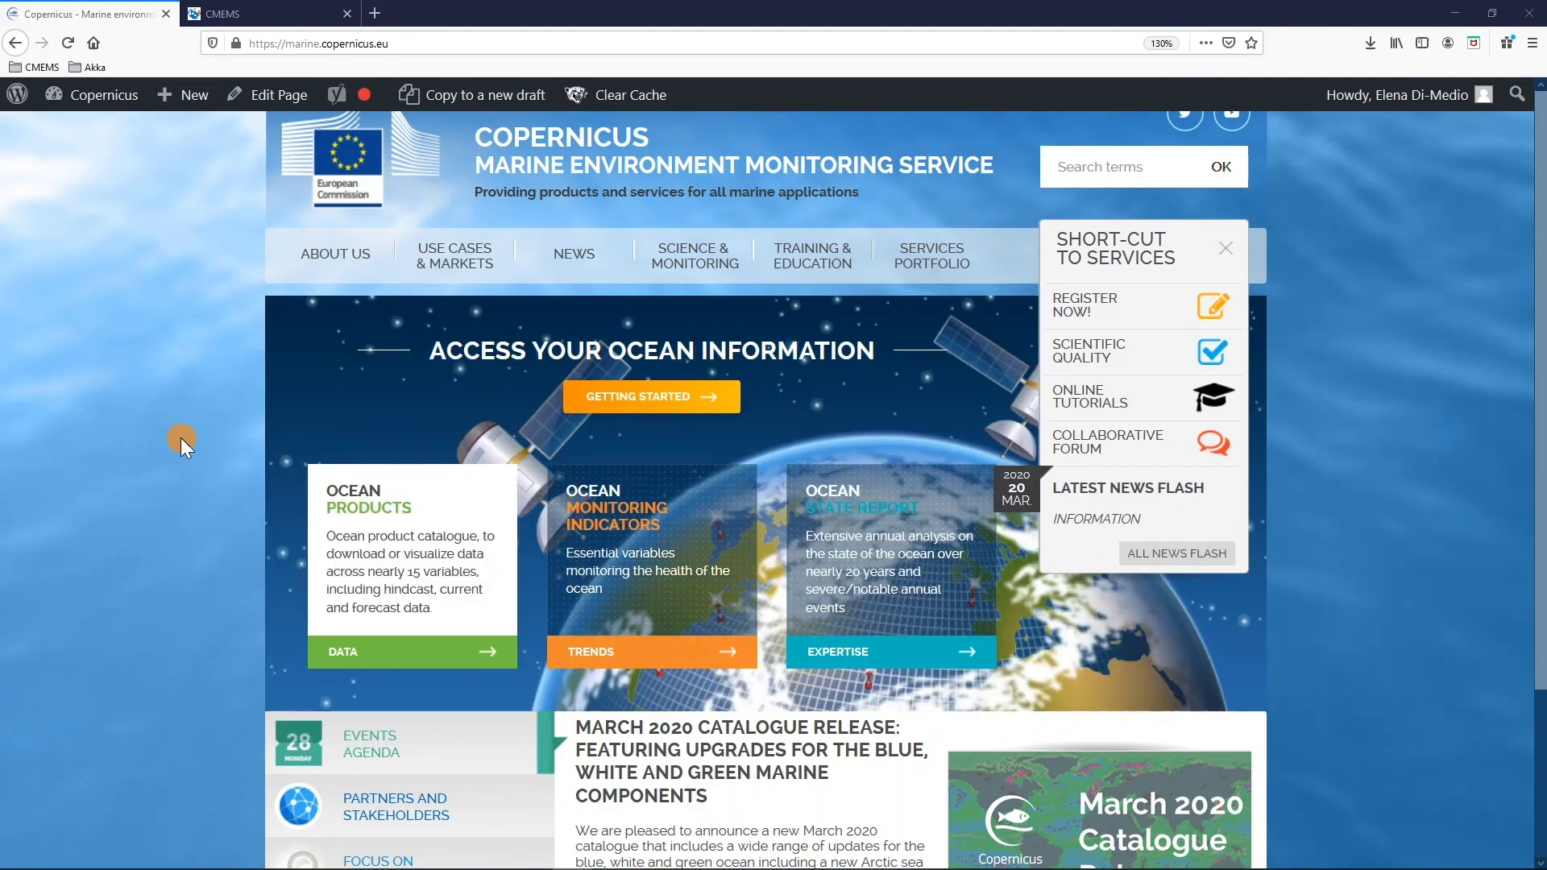
- Return to the ocean products results and show the cart holding MEDSEA_ANALYSIS_FORECAST_PHY_006_013
left_click(241, 14)
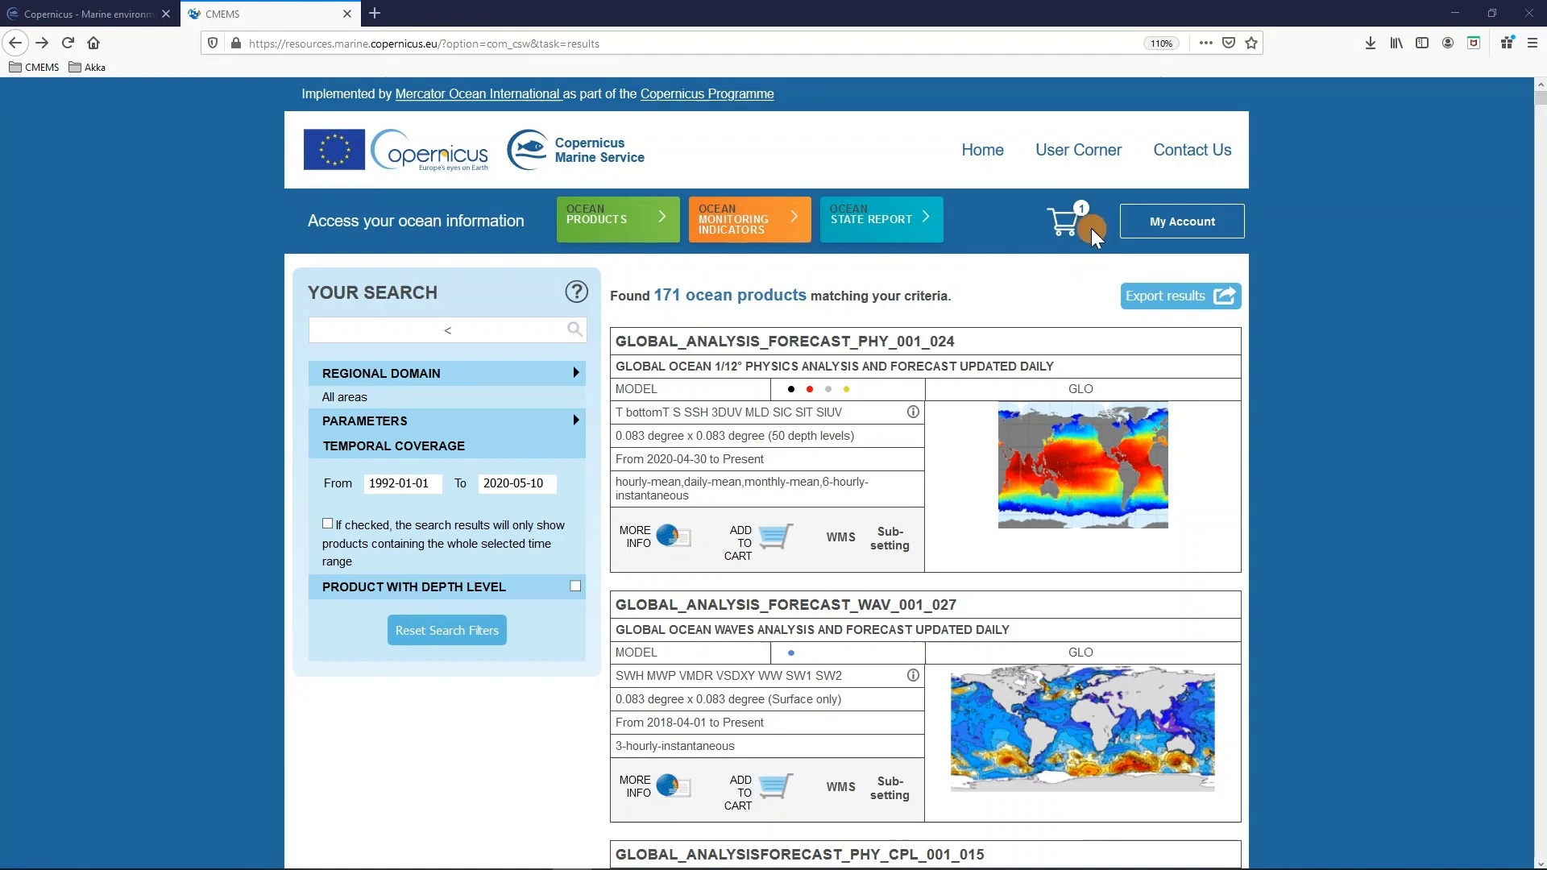
left_click(1065, 229)
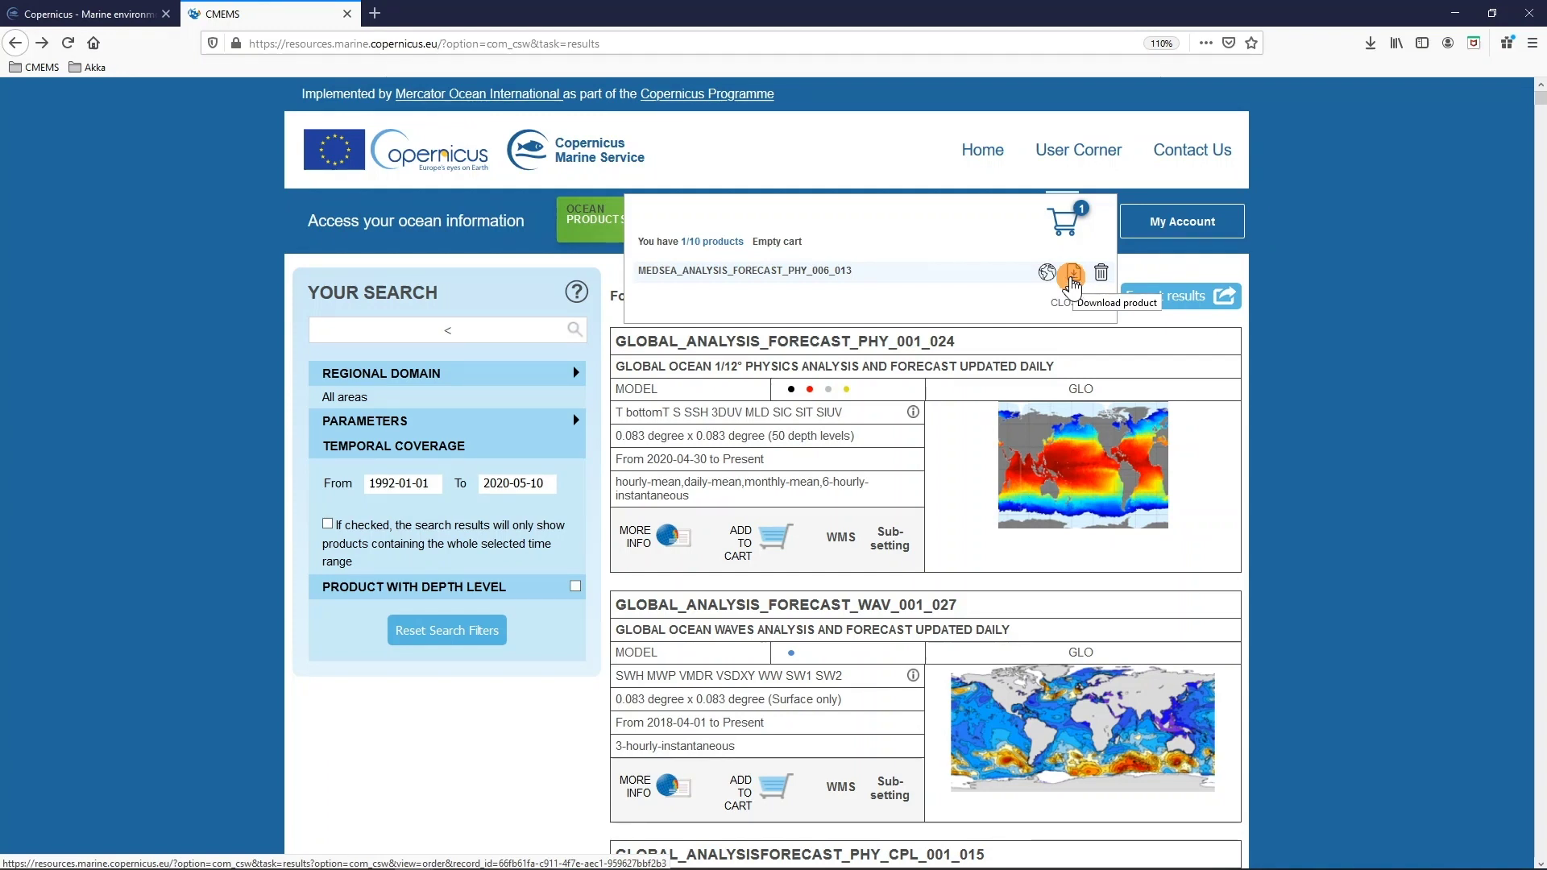
- Start downloading the Mediterranean physics product from the cart and list its med00-cmcc datasets
left_click(1072, 276)
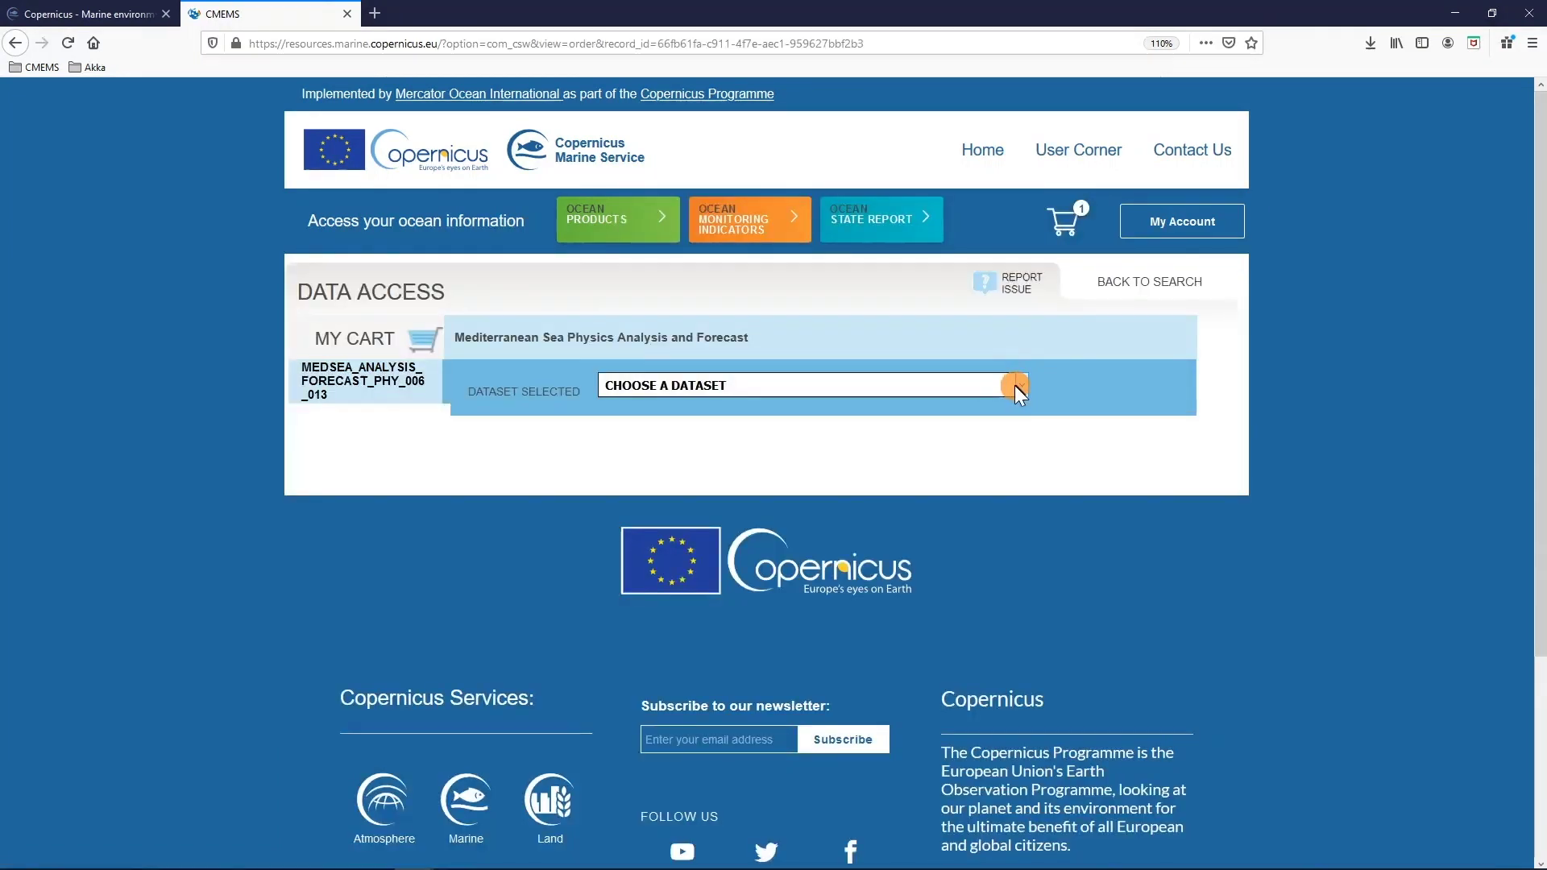
left_click(1014, 385)
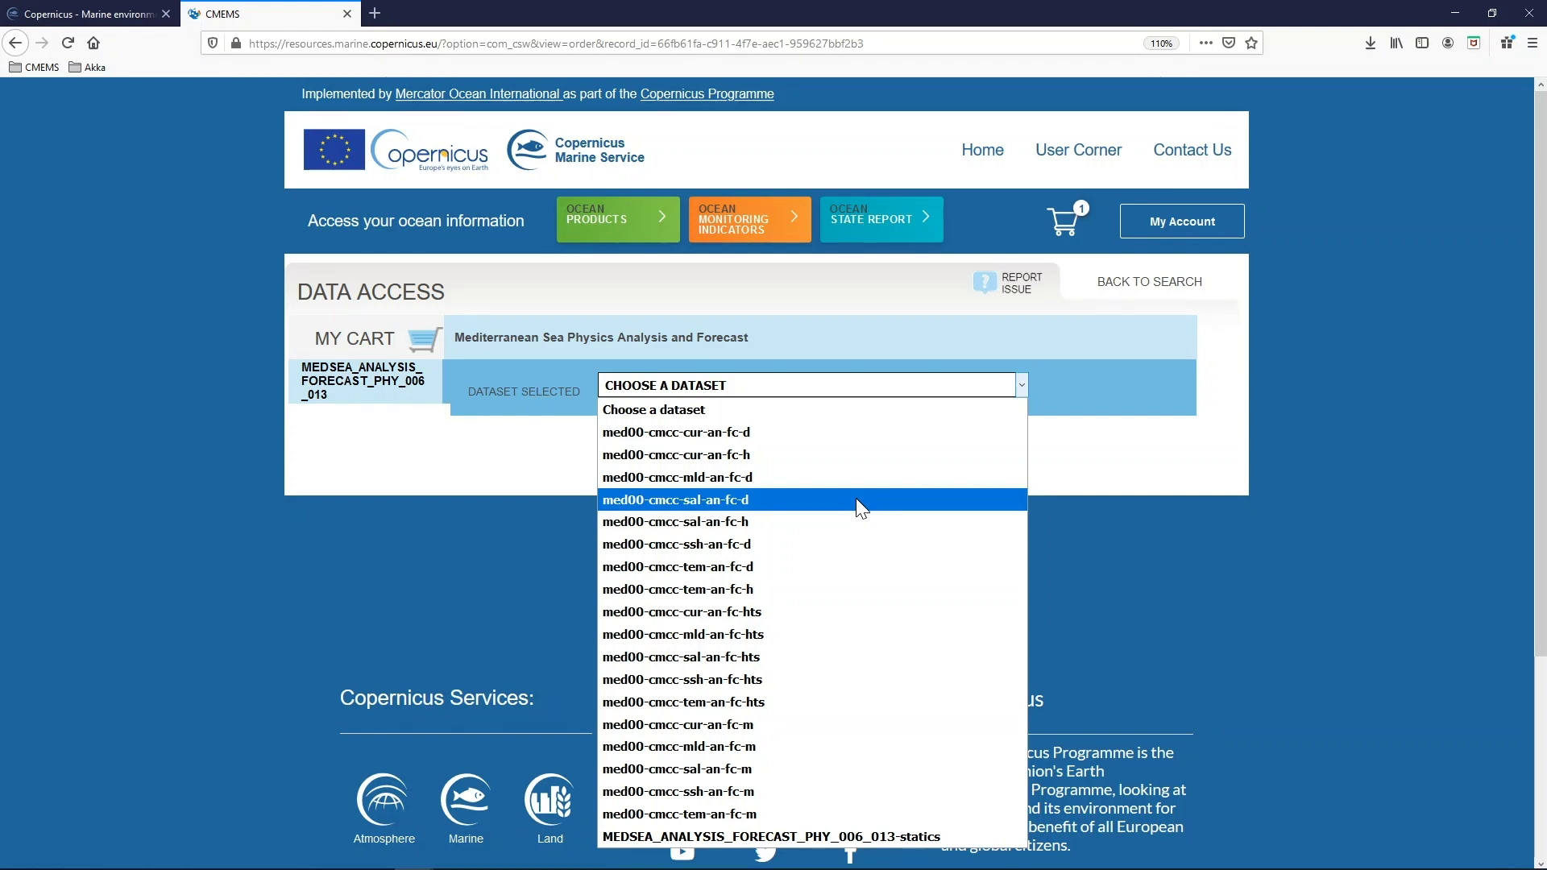
left_click(856, 498)
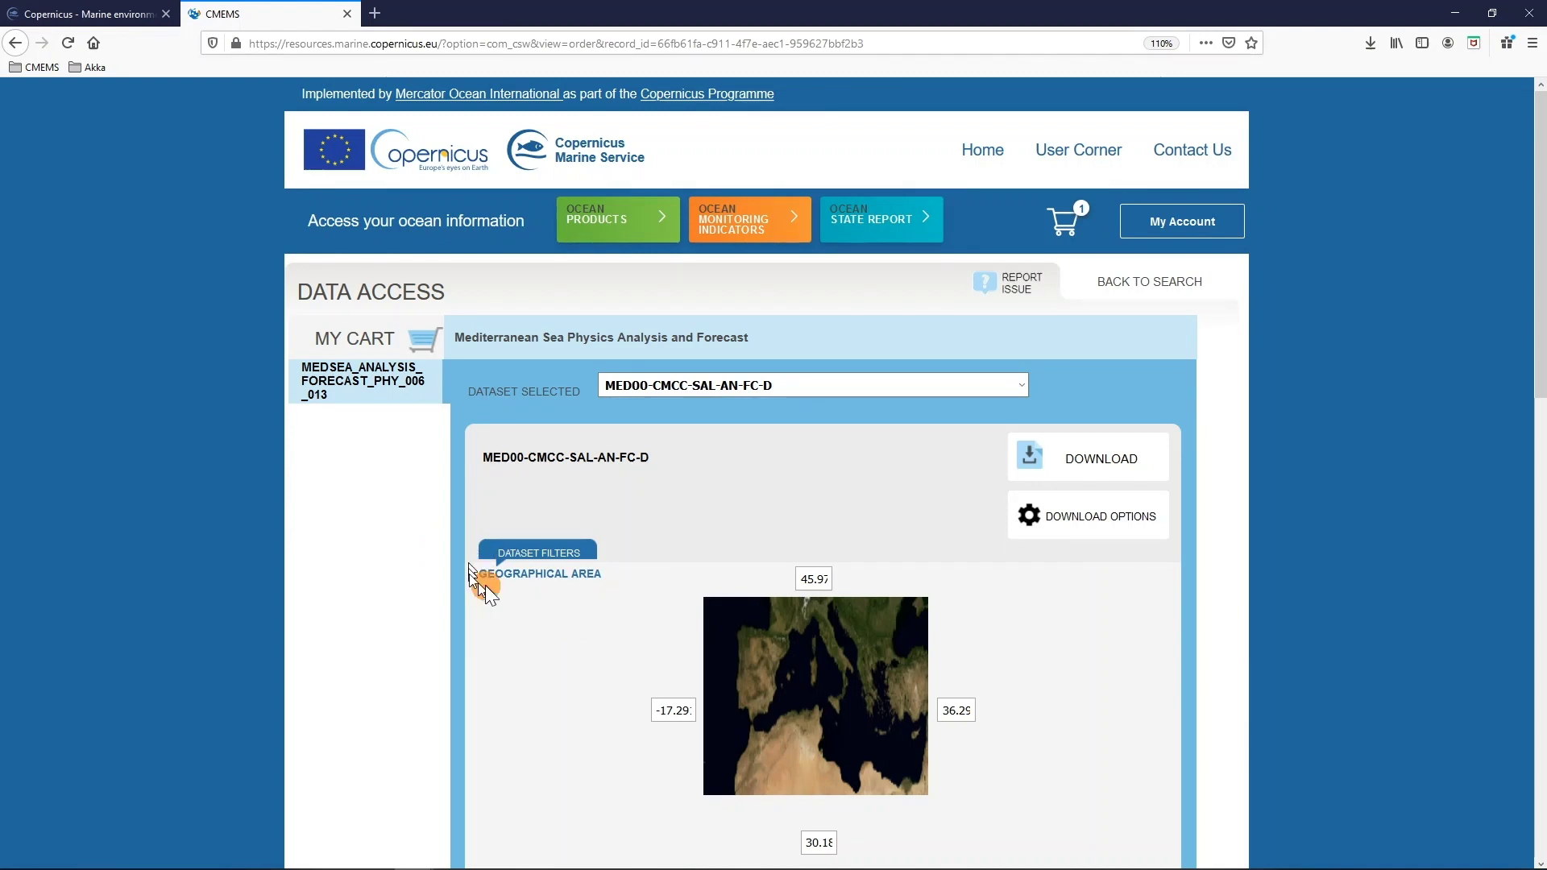
scroll(492, 703, "down", 3)
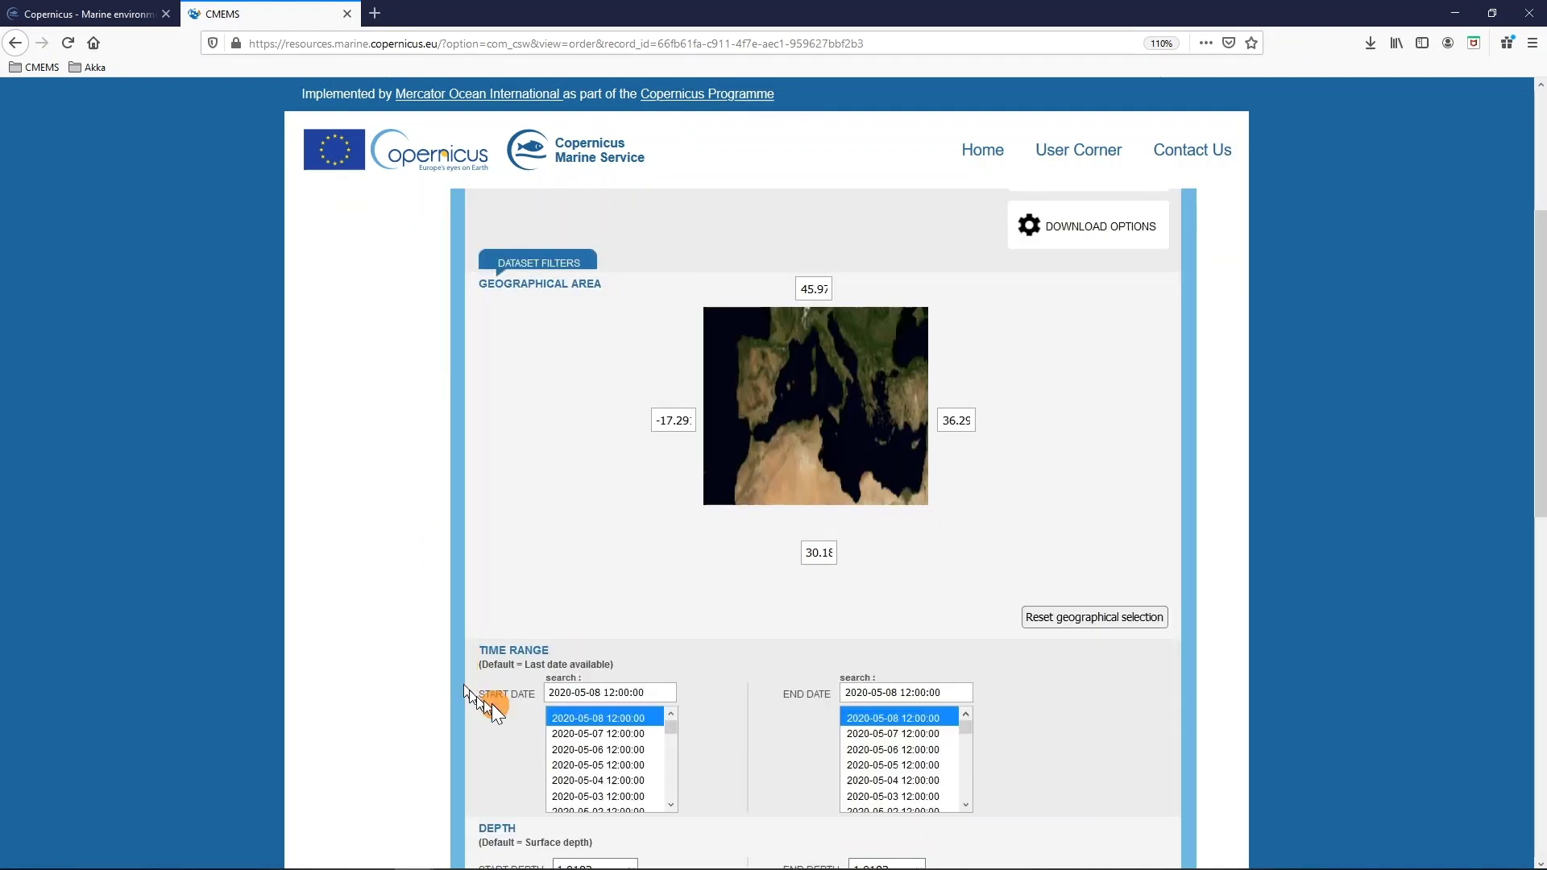
scroll(492, 704, "down", 3)
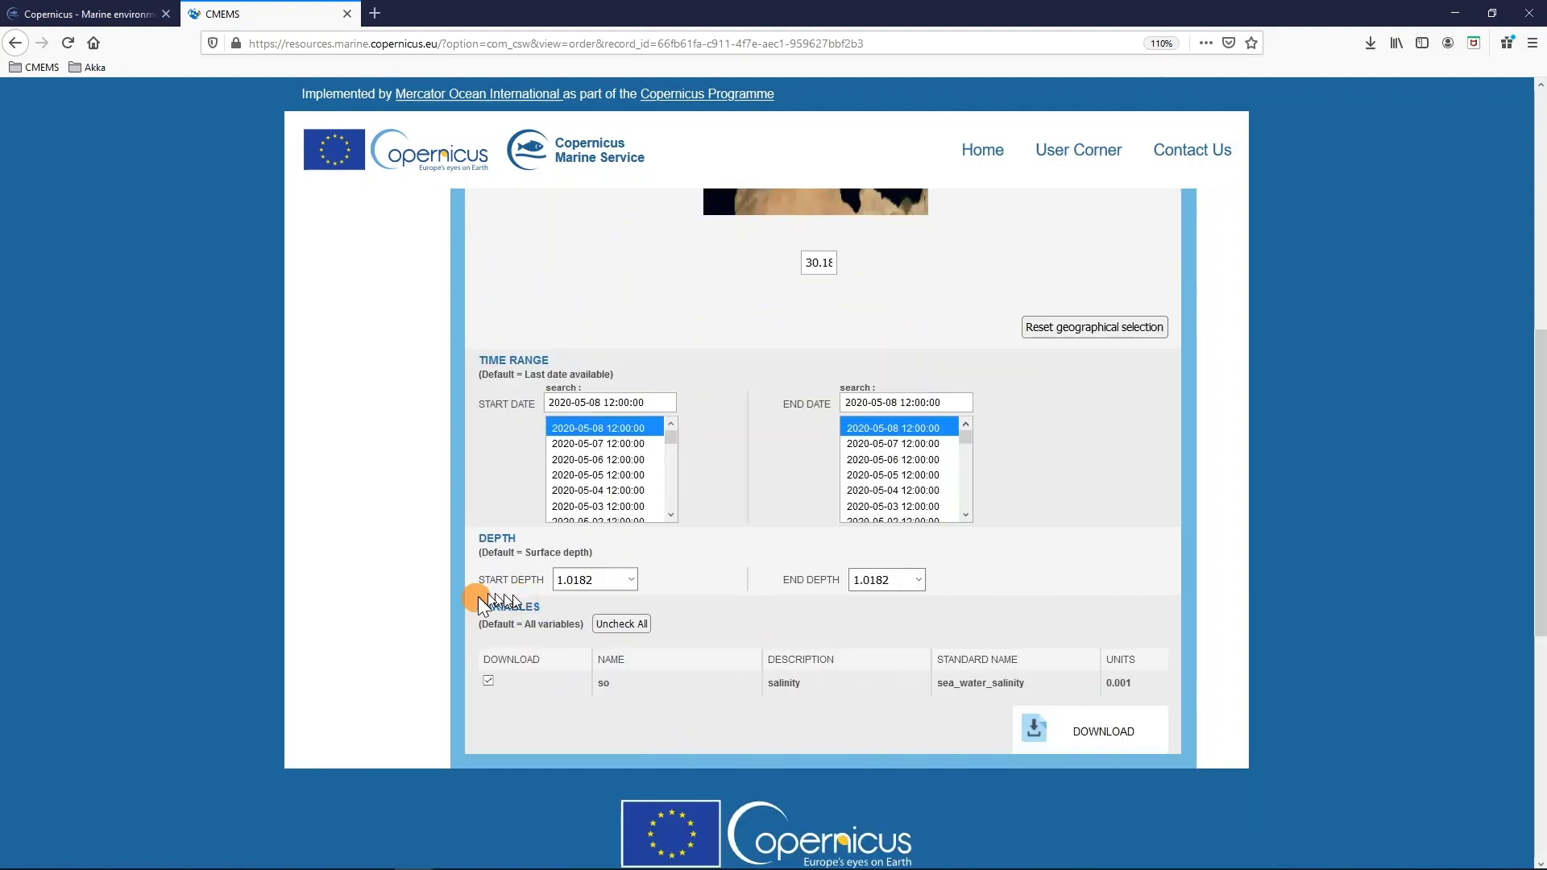
scroll(488, 666, "up", 1)
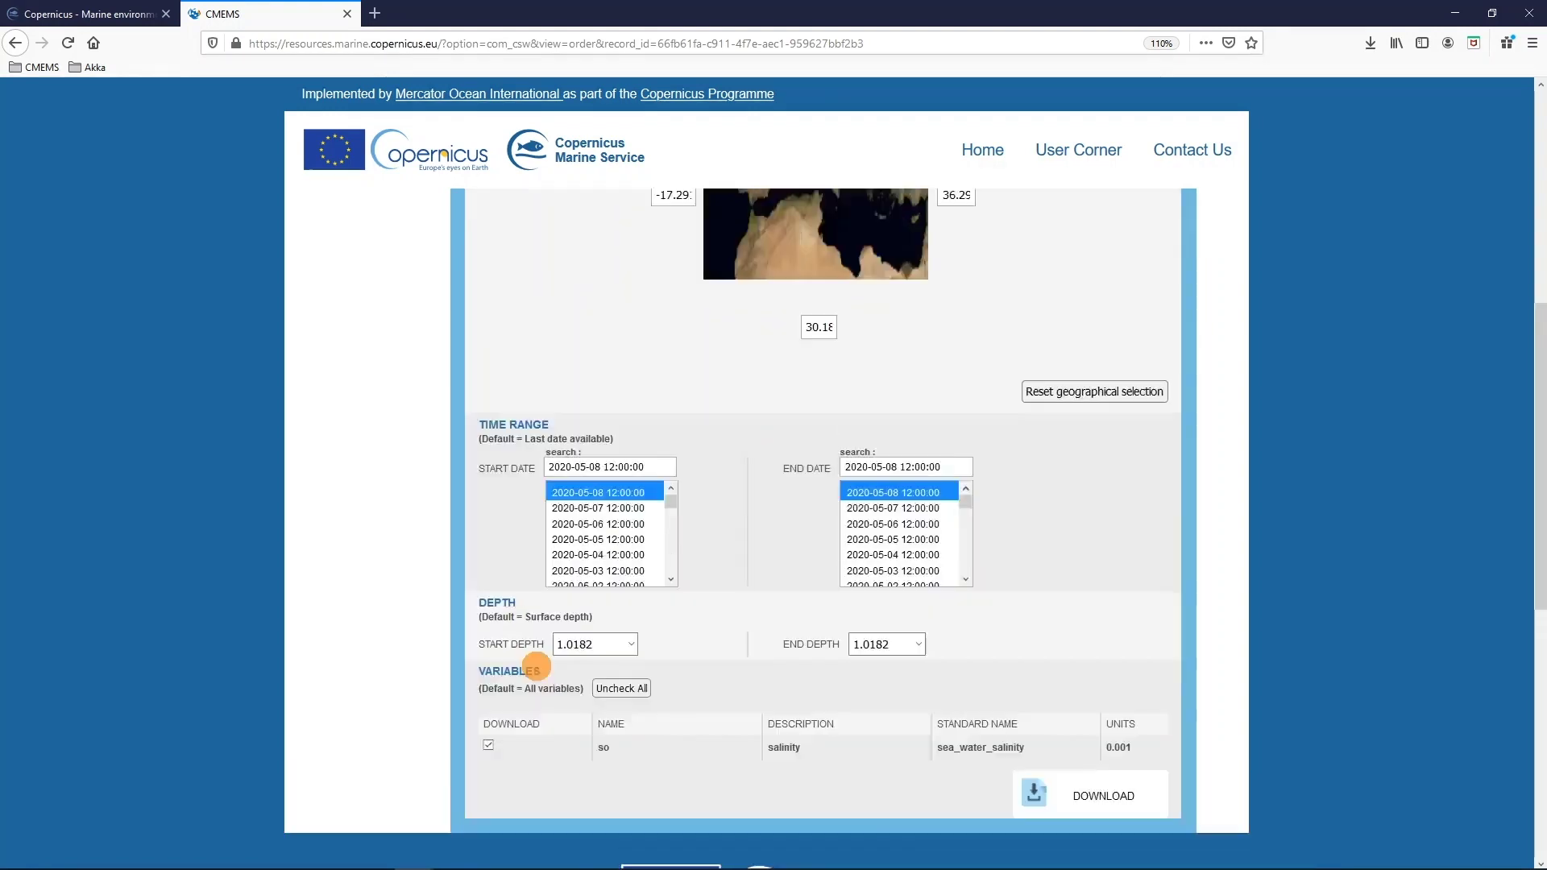
scroll(532, 656, "up", 1)
scroll(534, 648, "up", 2)
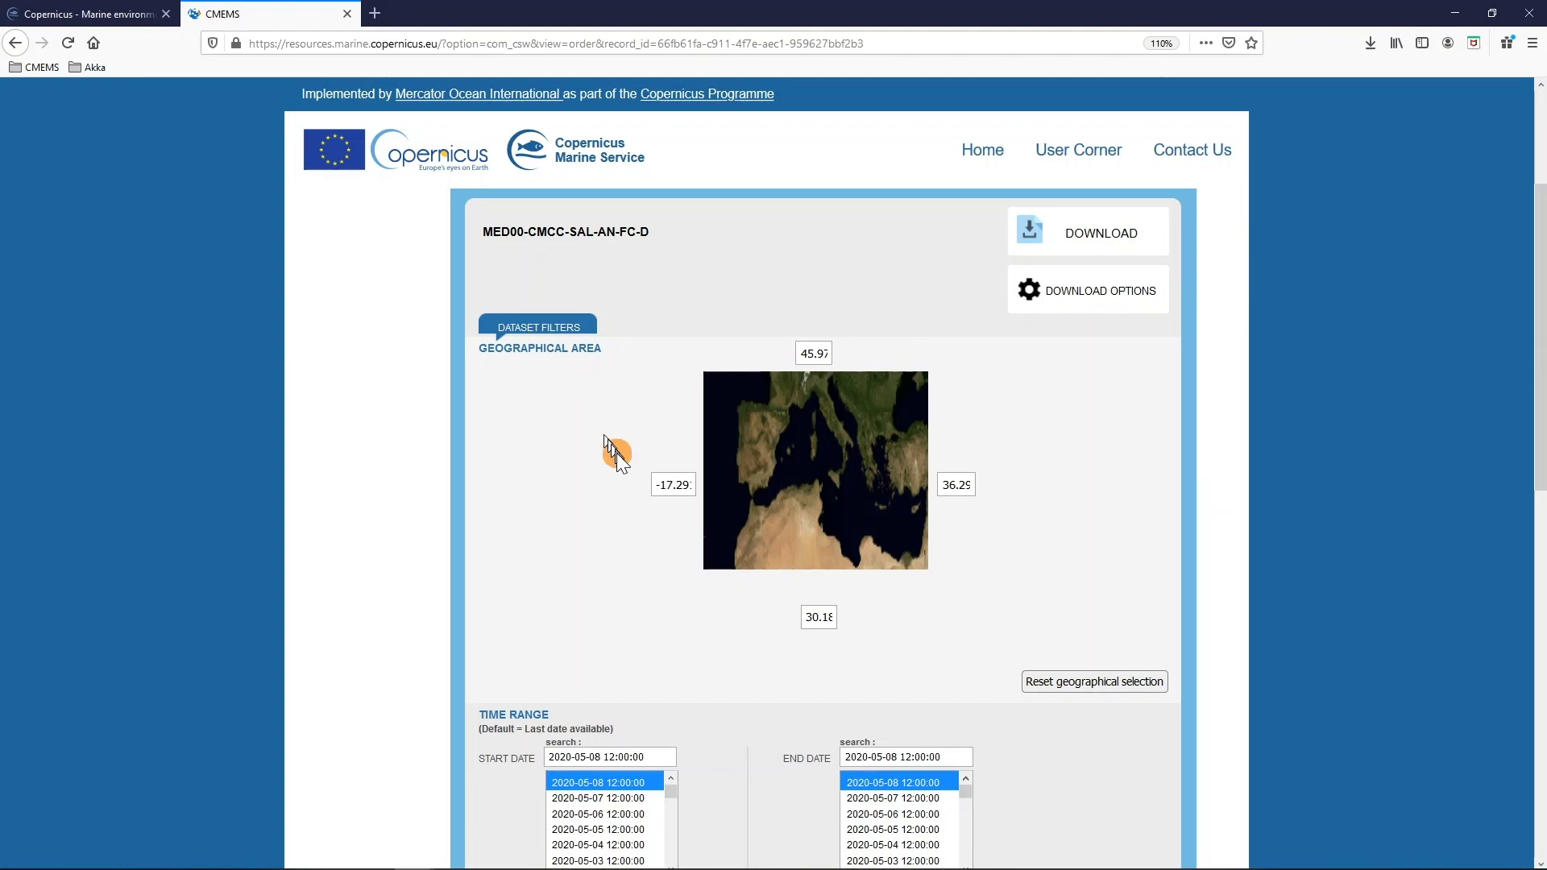
- Set the bounding box to west -5, east 0, south 35 and north 37
double_click(688, 482)
left_click_drag(687, 482, 706, 484)
key("Tab")
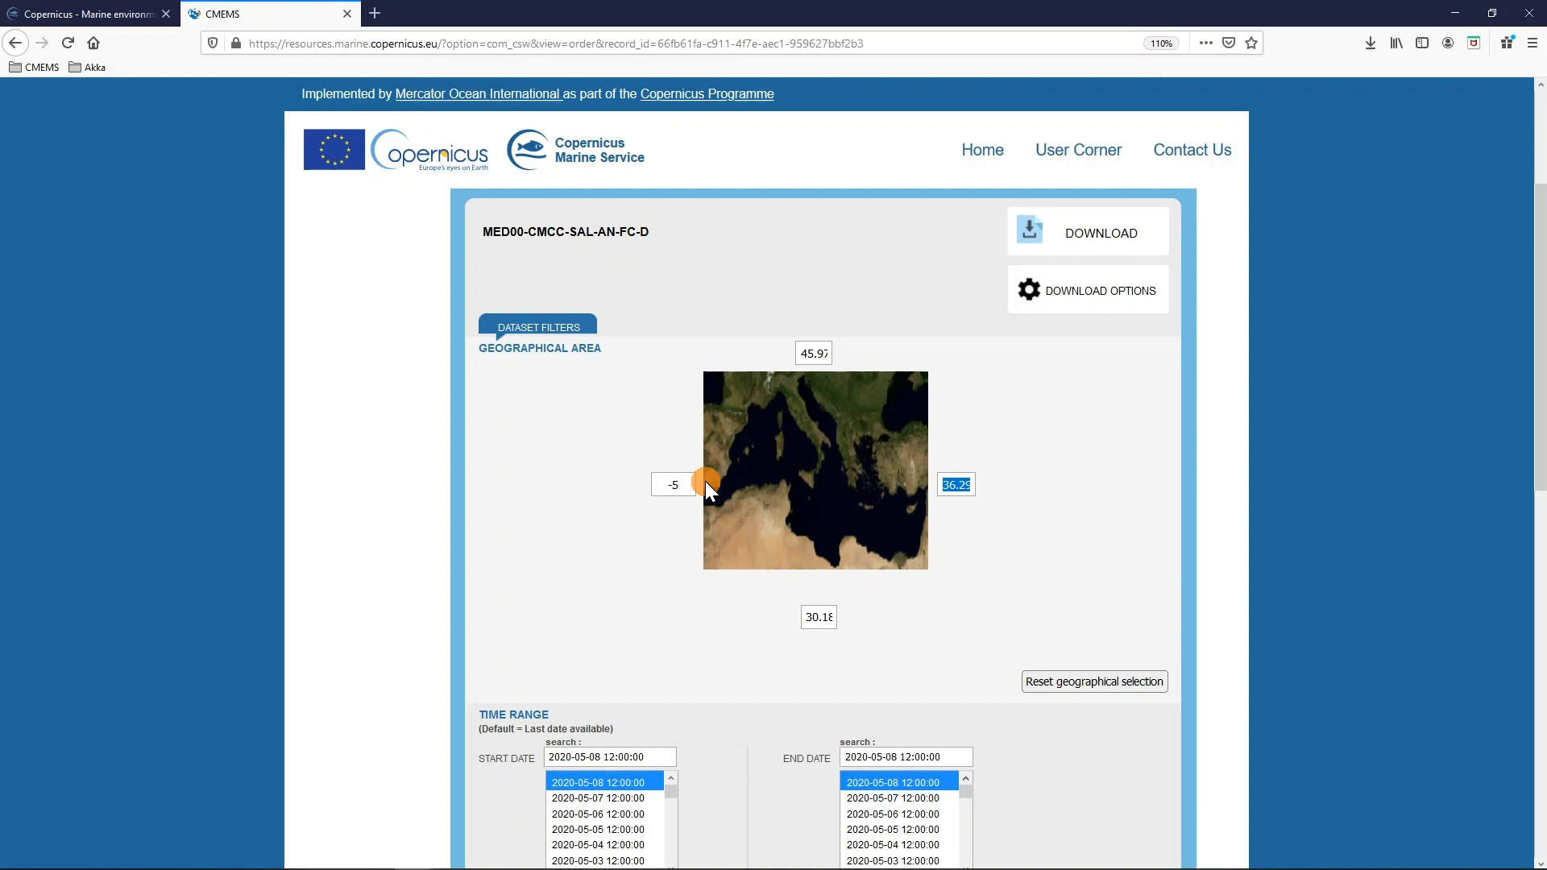
type("0")
key("Tab")
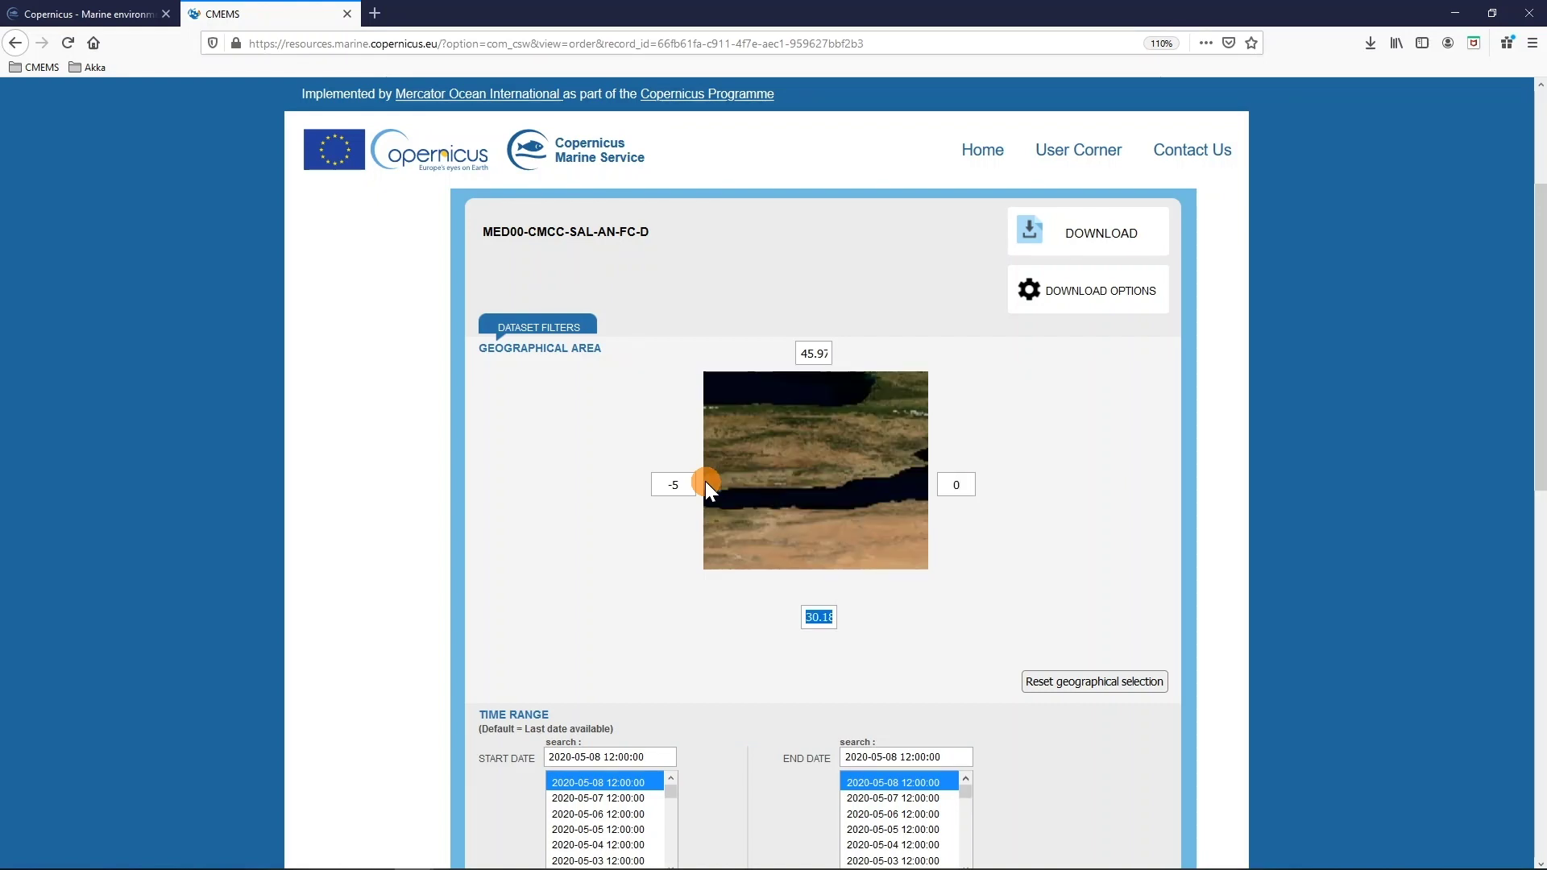
type("35")
key("Tab")
double_click(816, 353)
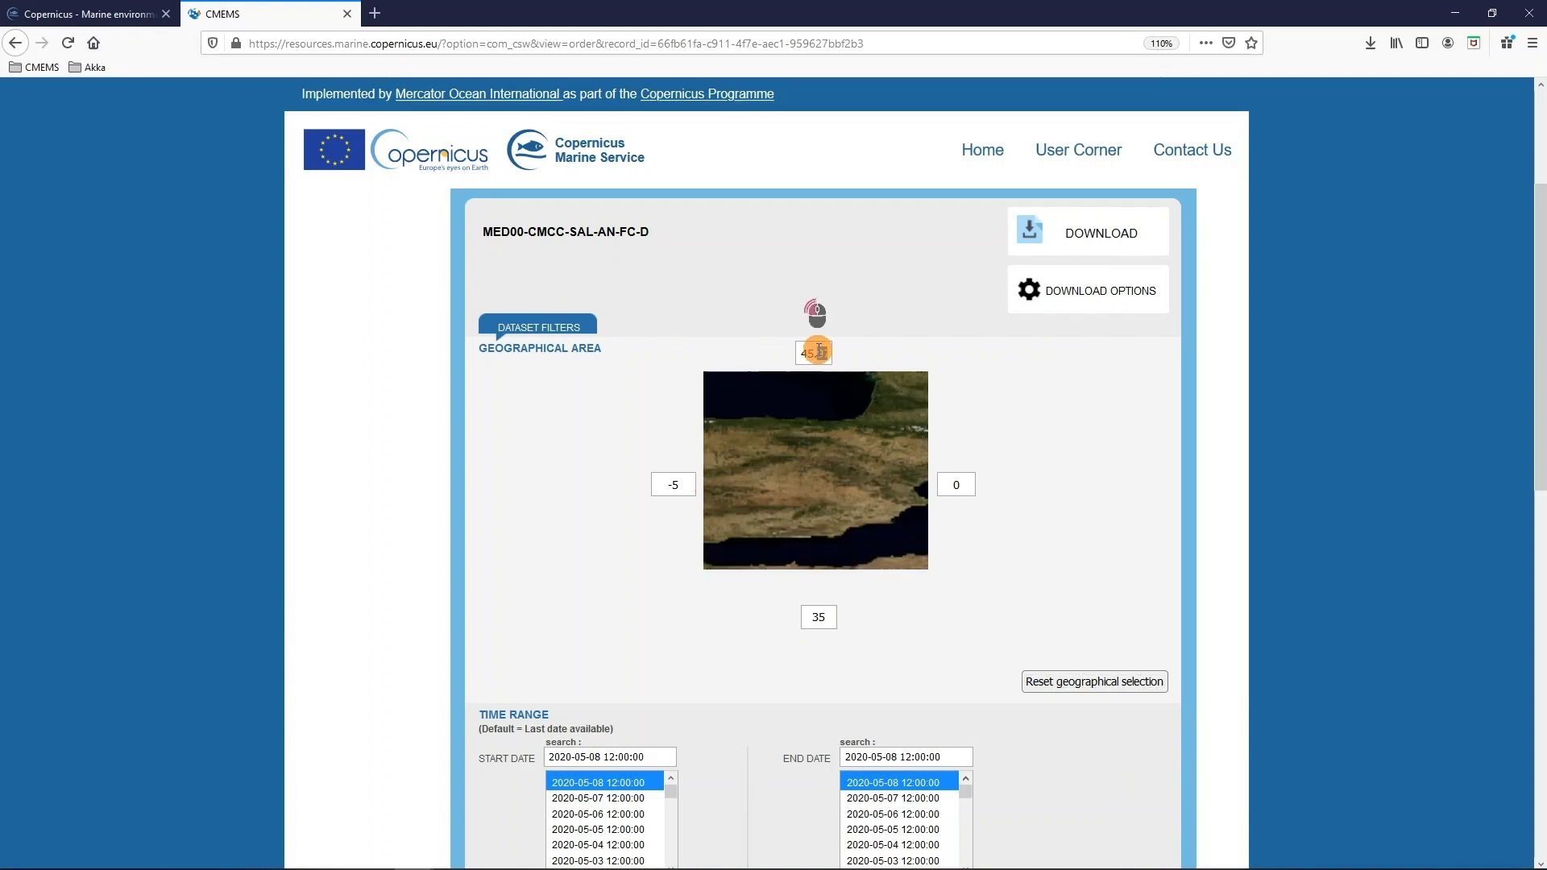
type("37")
left_click(1091, 436)
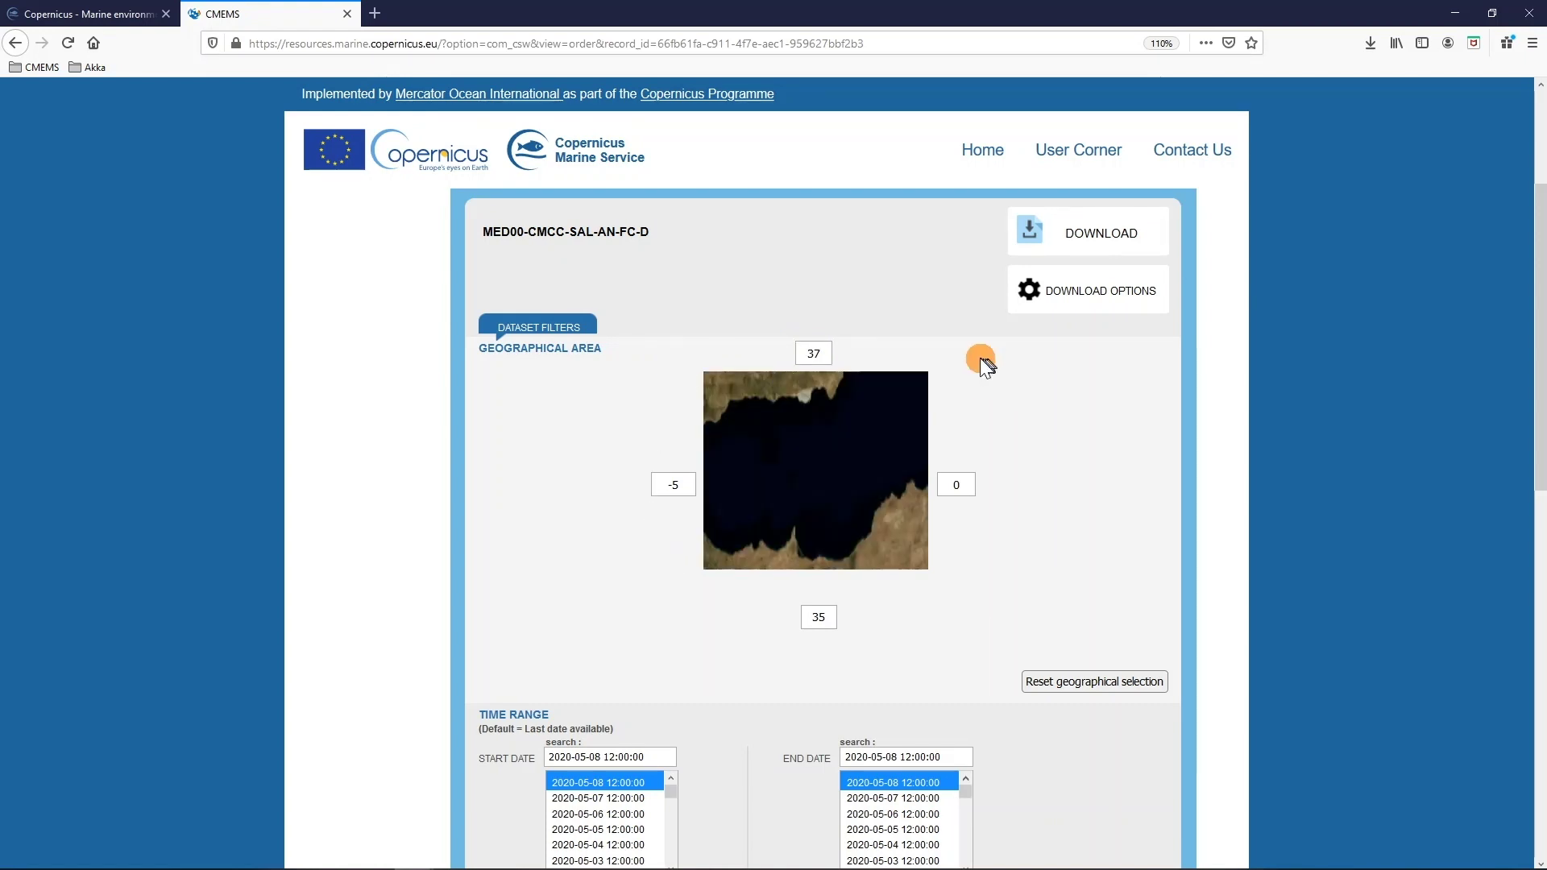
- Pick 2020-05-01 as the start date and 2020-05-07 as the end date
scroll(568, 570, "up", 1)
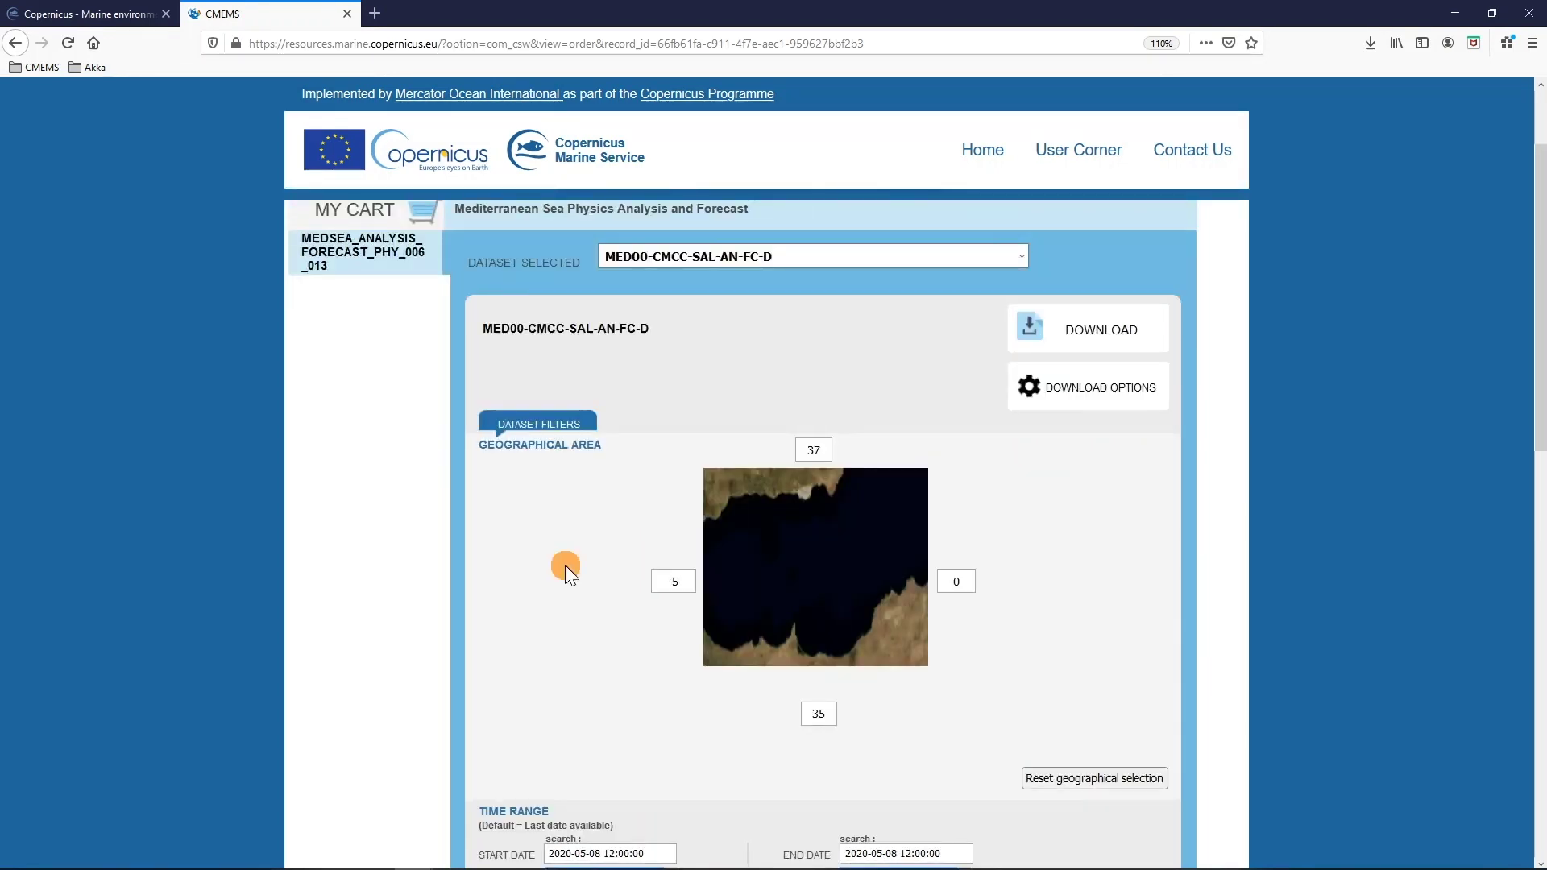
scroll(566, 569, "down", 1)
scroll(566, 569, "down", 3)
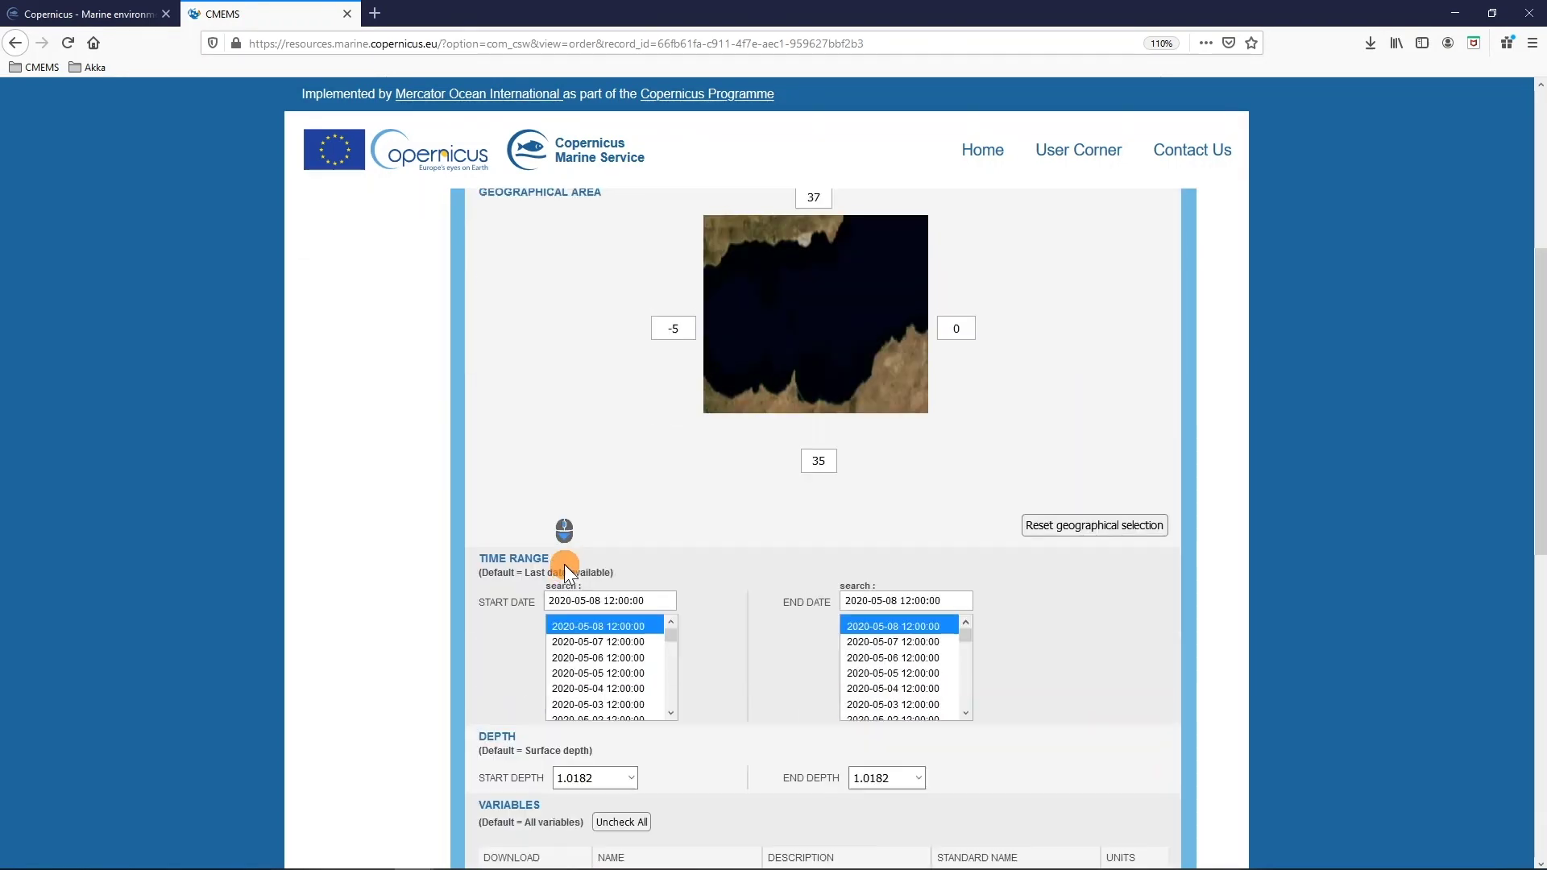
scroll(566, 564, "down", 1)
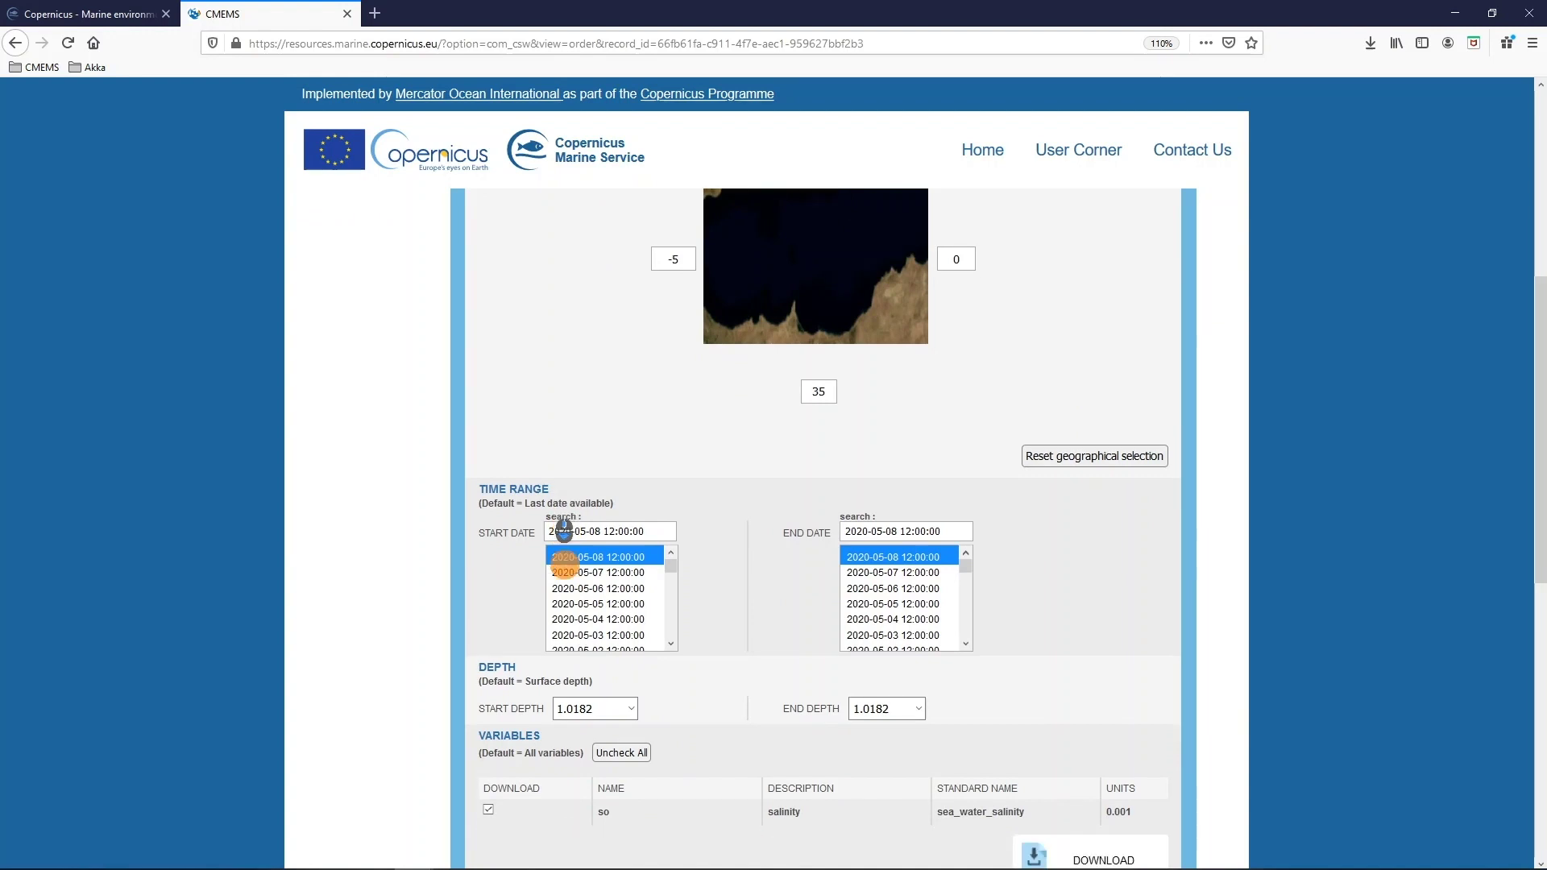
scroll(603, 609, "down", 1)
left_click(604, 615)
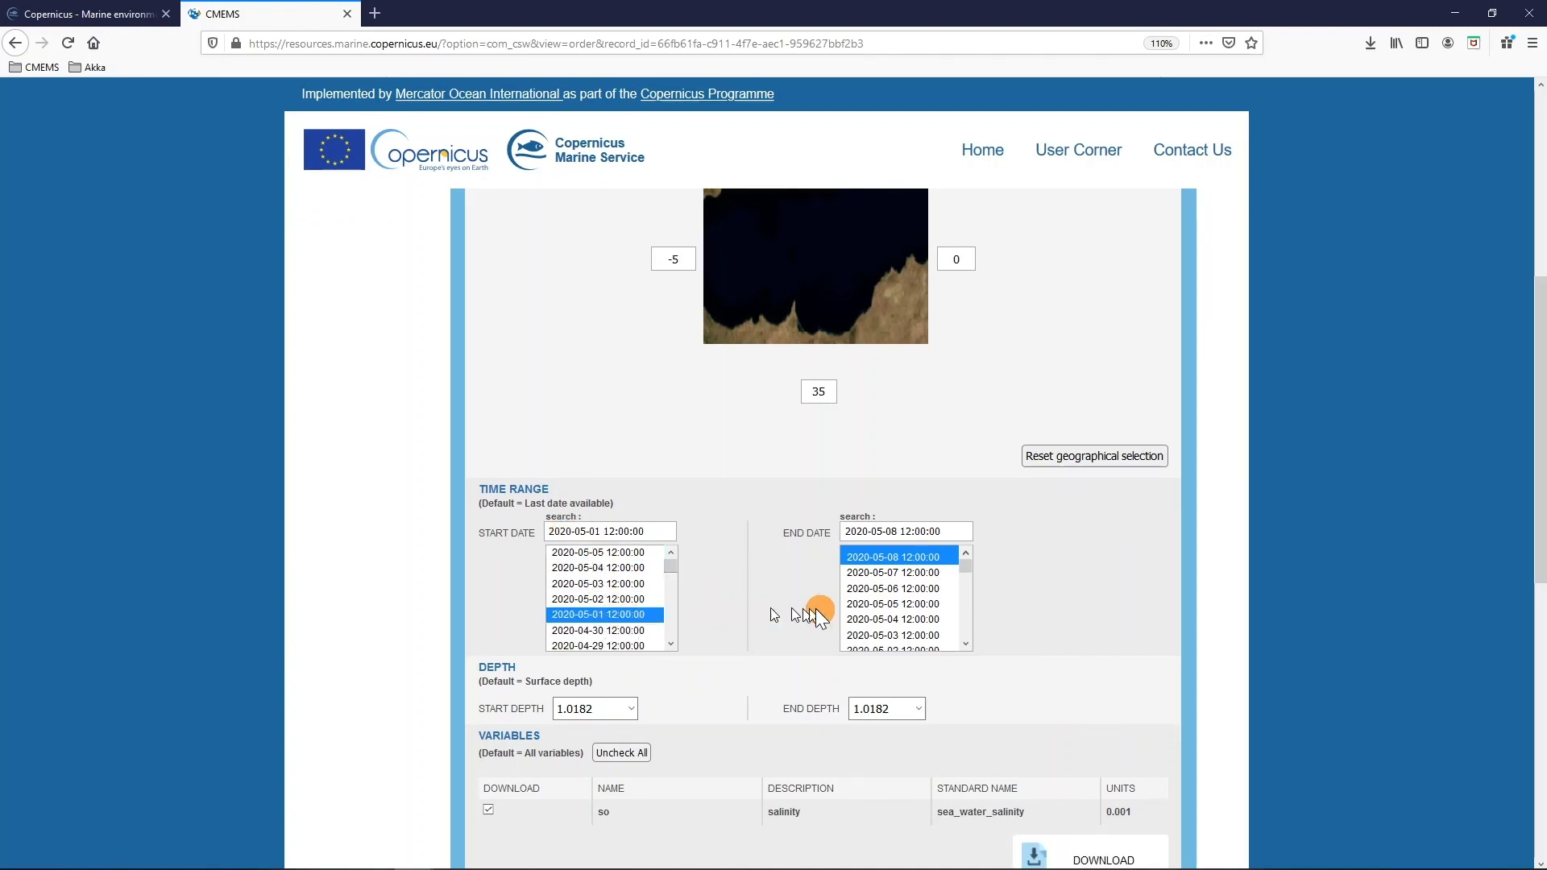
left_click(874, 619)
left_click(886, 572)
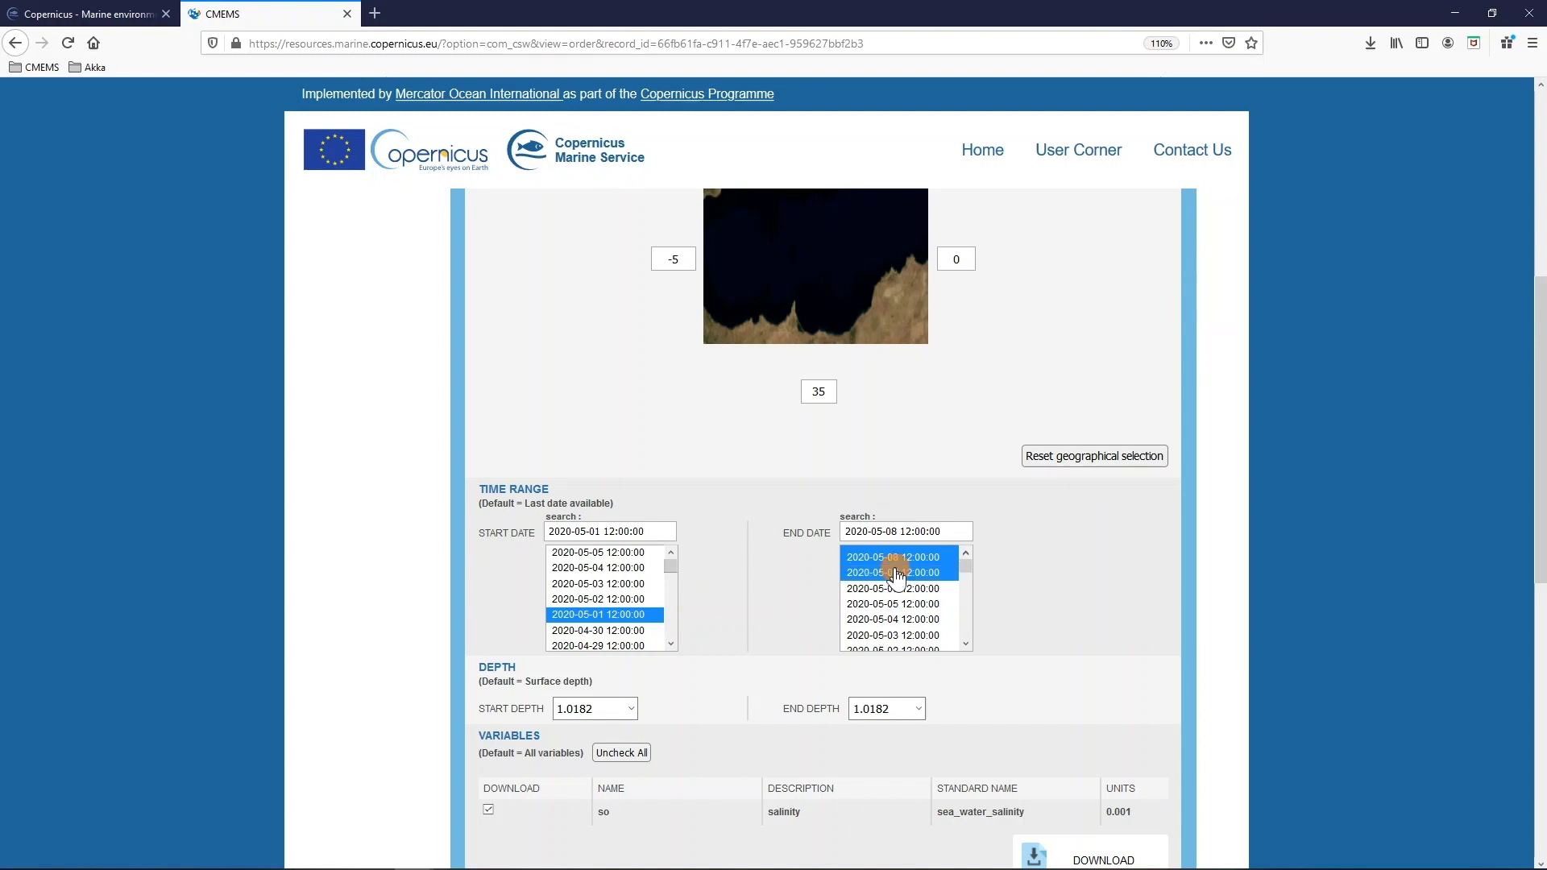
scroll(712, 450, "down", 2)
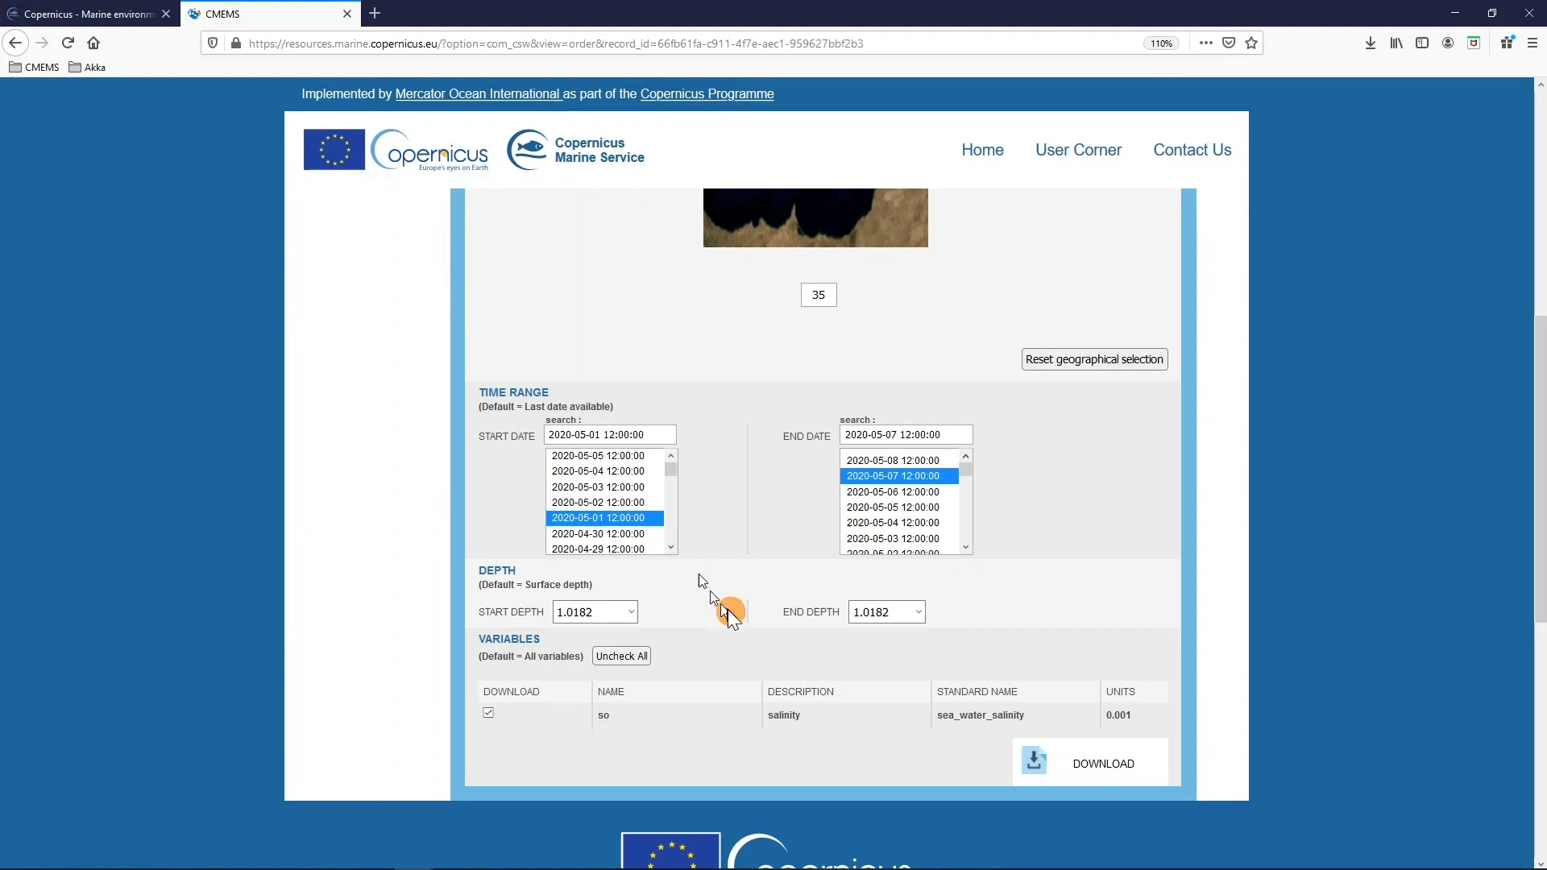
left_click(920, 611)
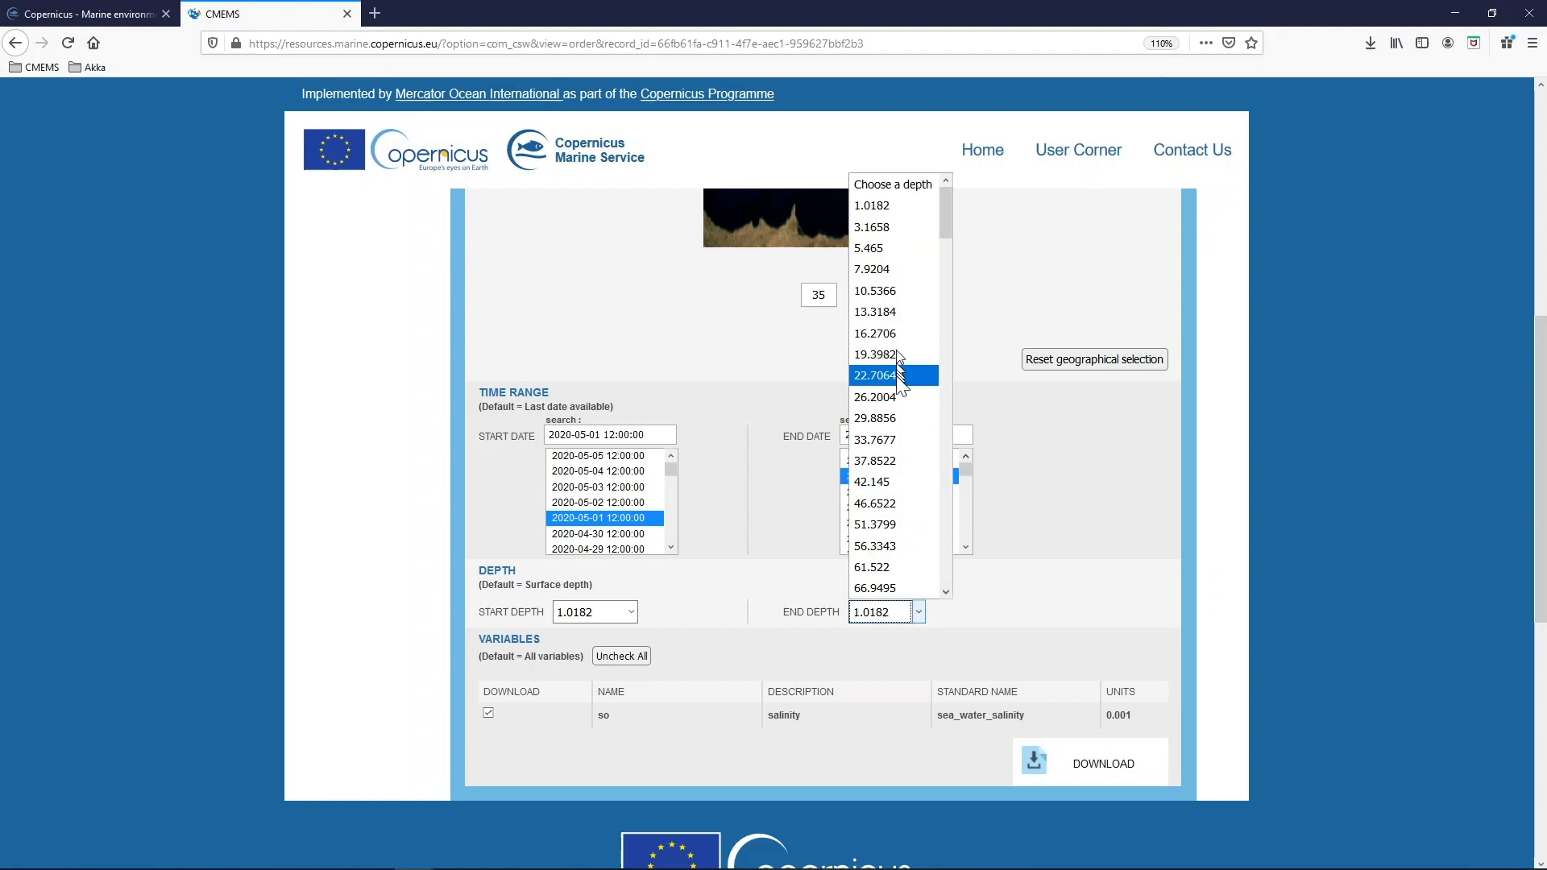
scroll(901, 386, "down", 5)
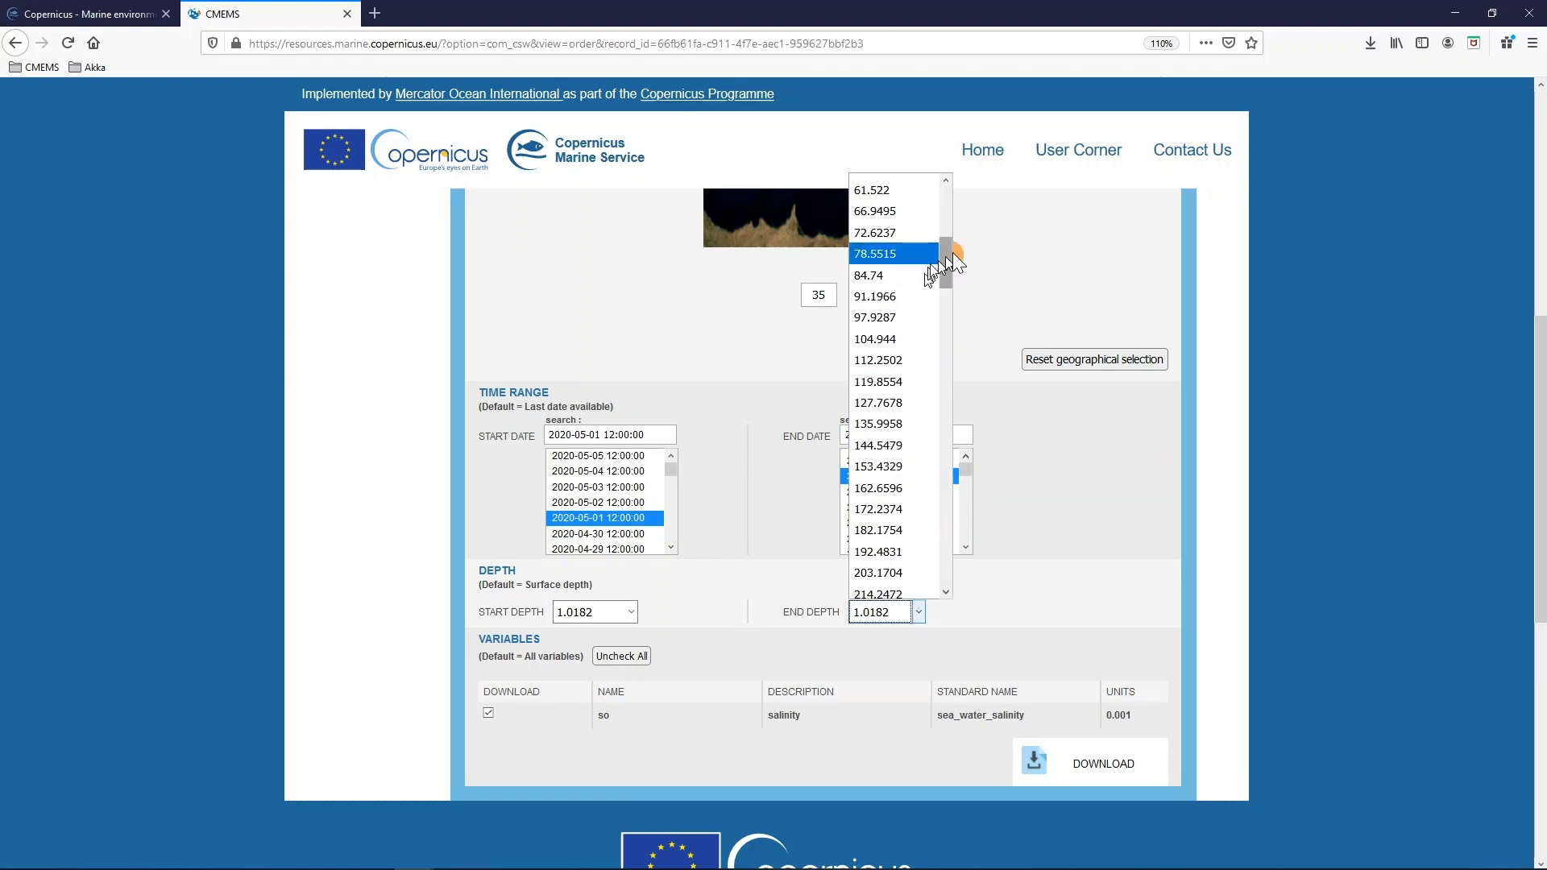
left_click_drag(948, 253, 940, 582)
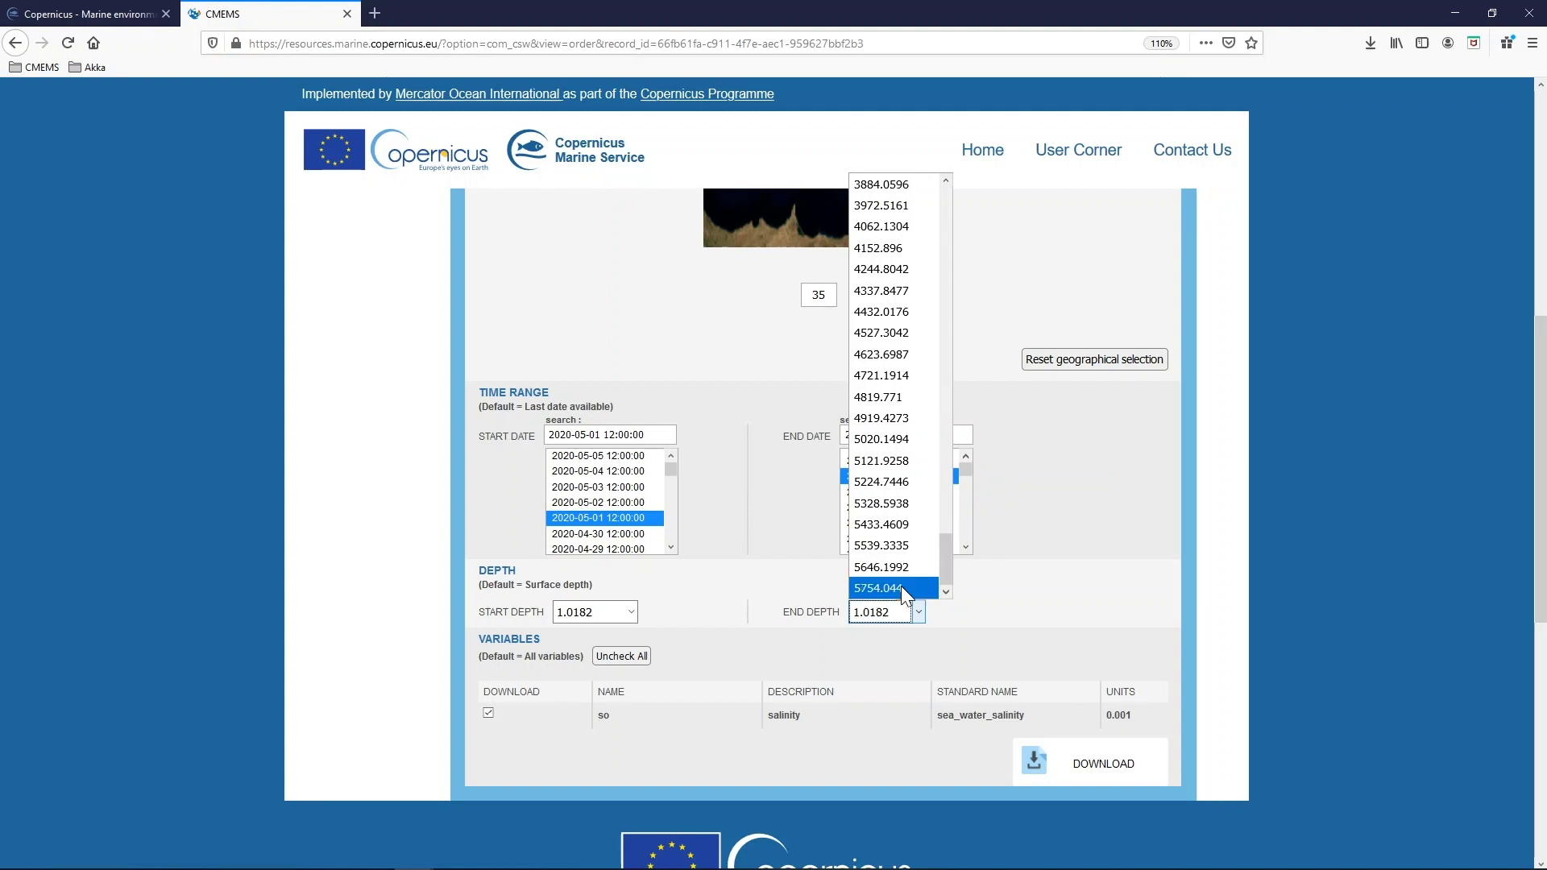
scroll(901, 587, "down", 1)
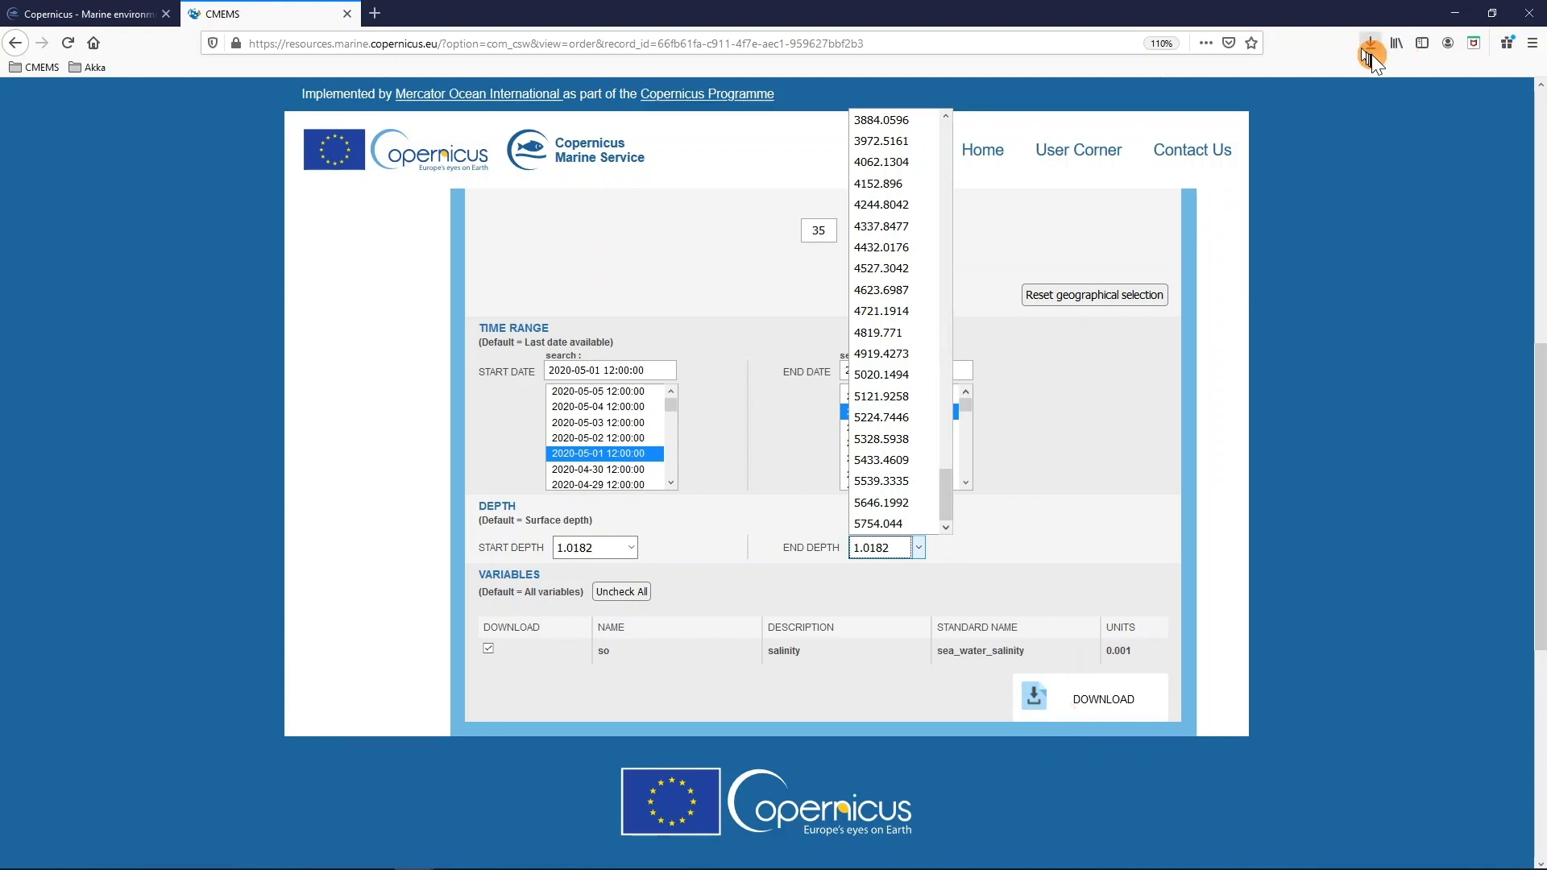
left_click(1129, 412)
scroll(1128, 412, "up", 6)
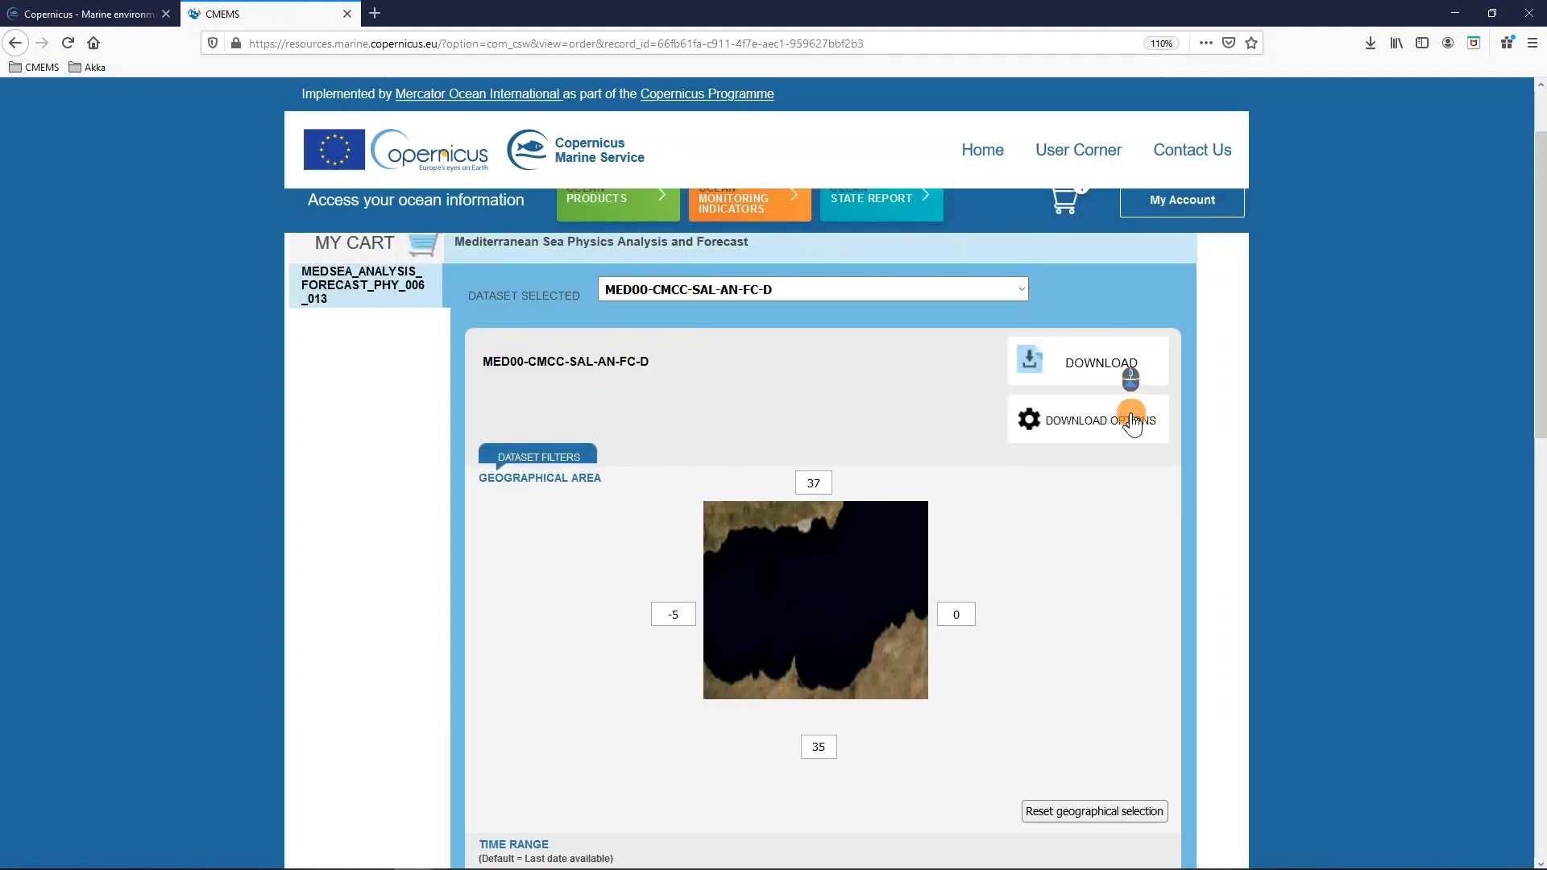
scroll(1132, 423, "up", 1)
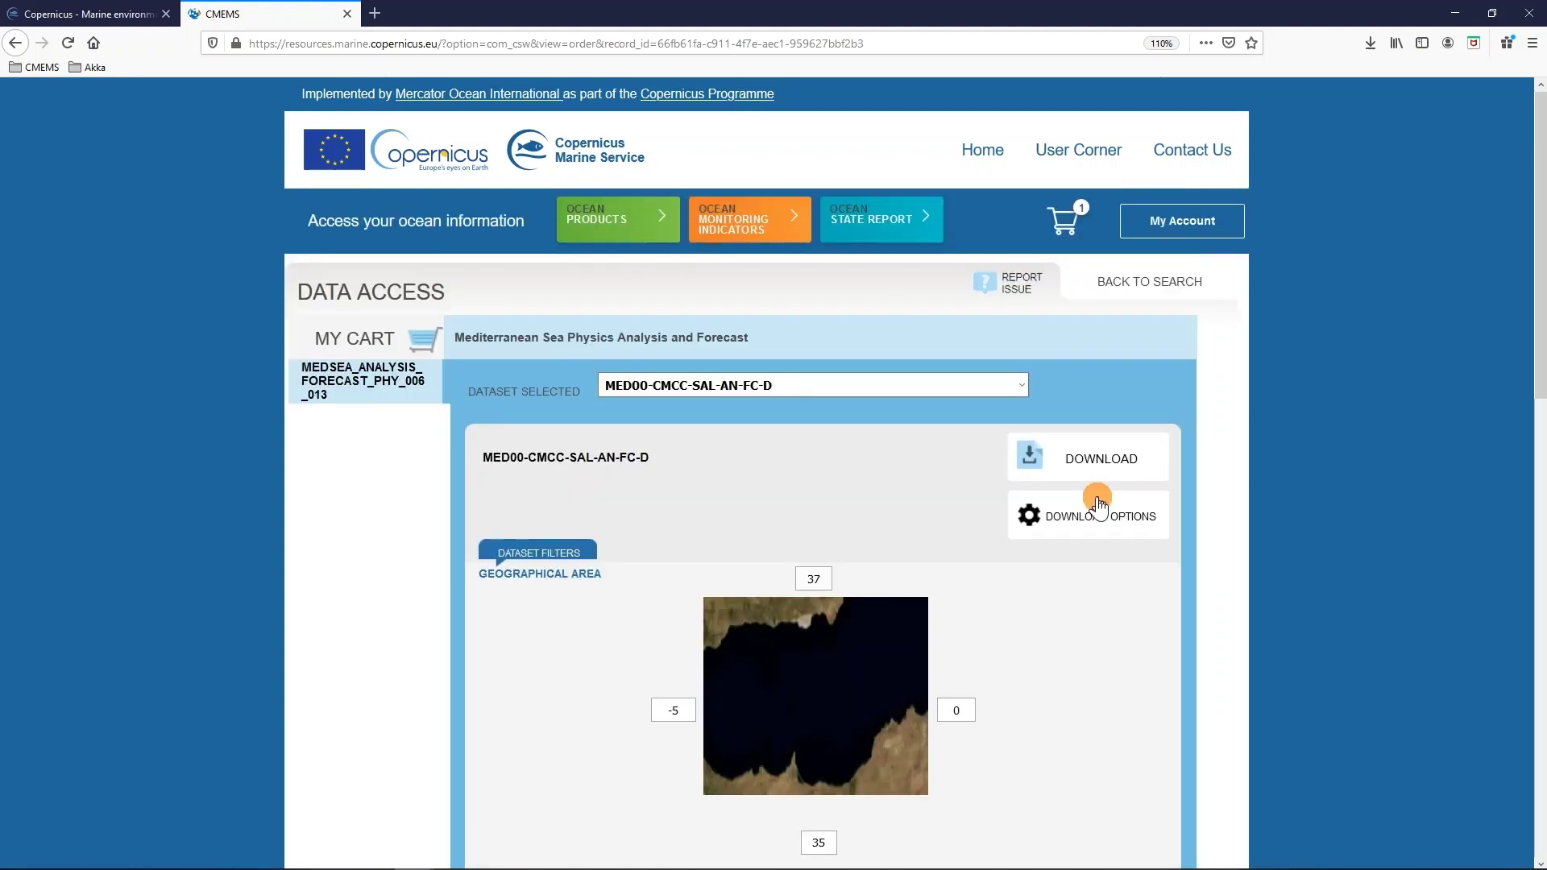
left_click(1058, 516)
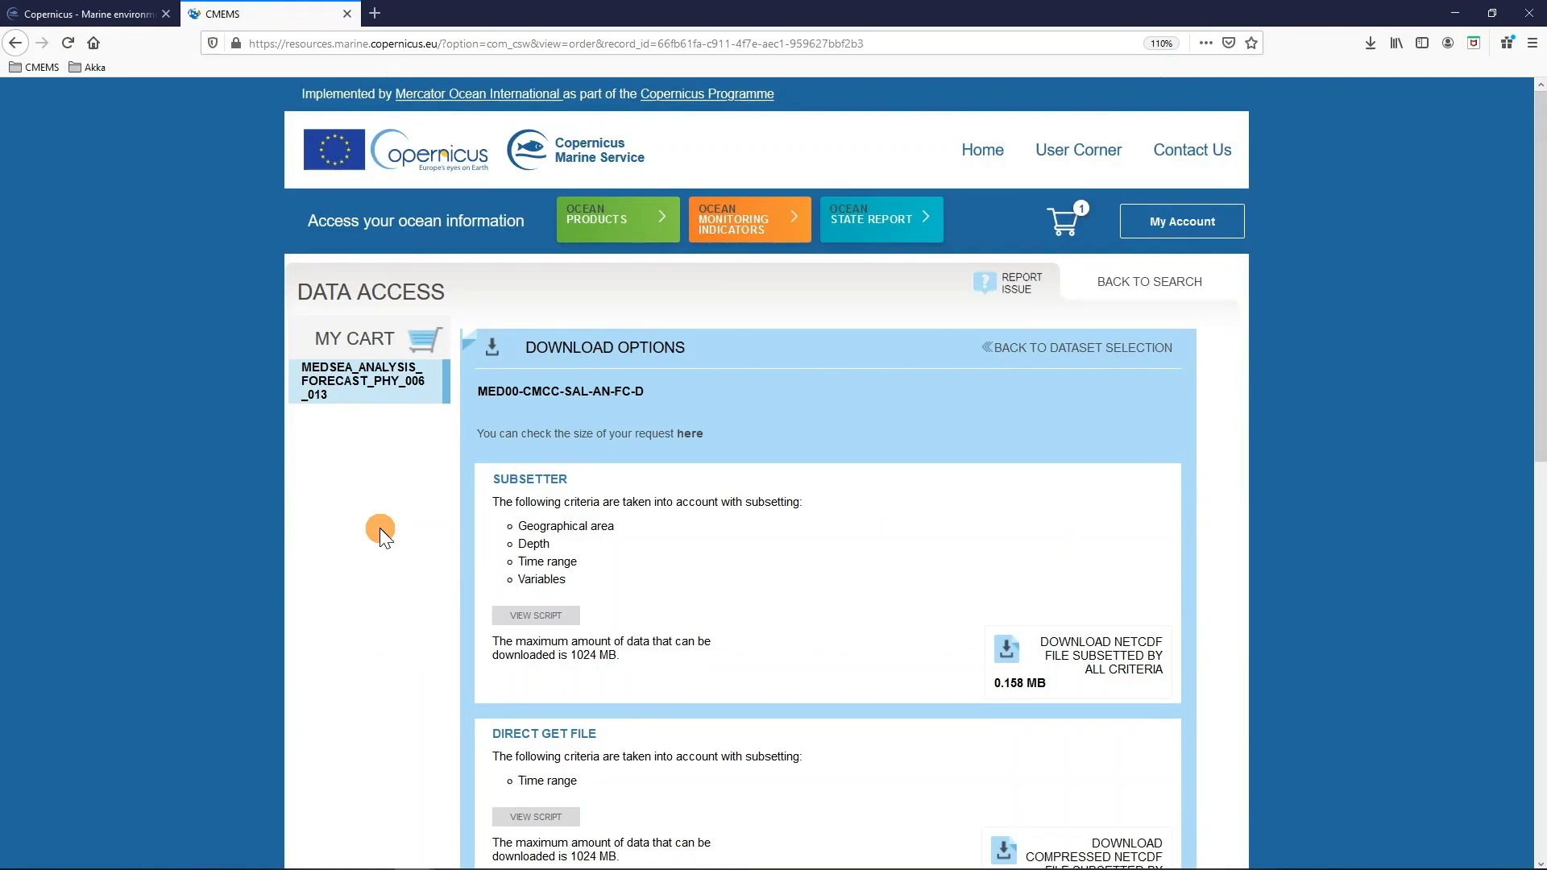
scroll(382, 530, "down", 1)
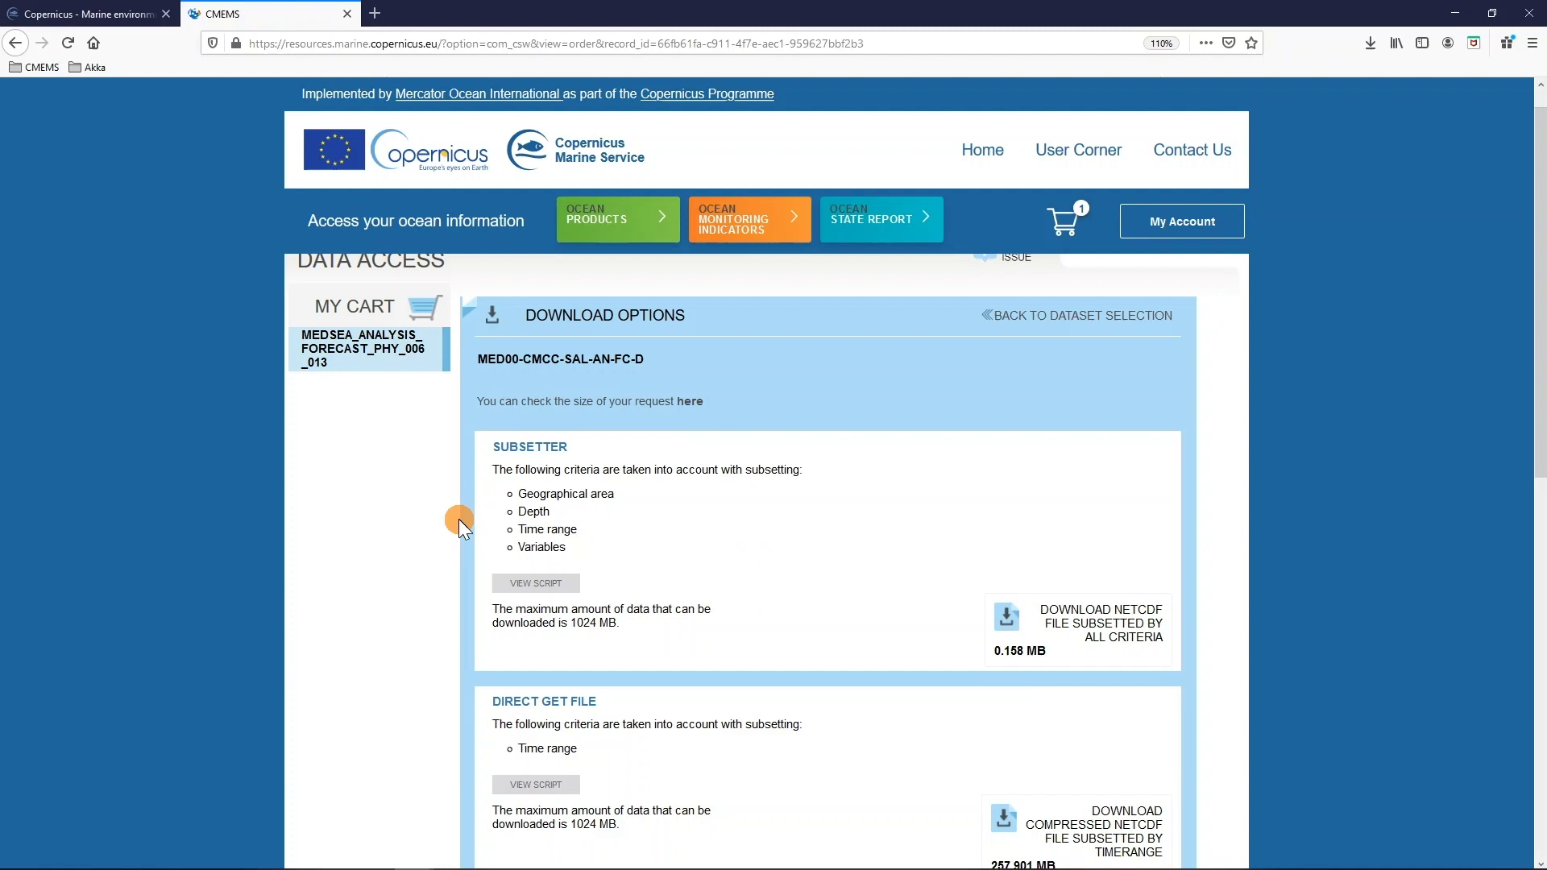
scroll(458, 519, "down", 1)
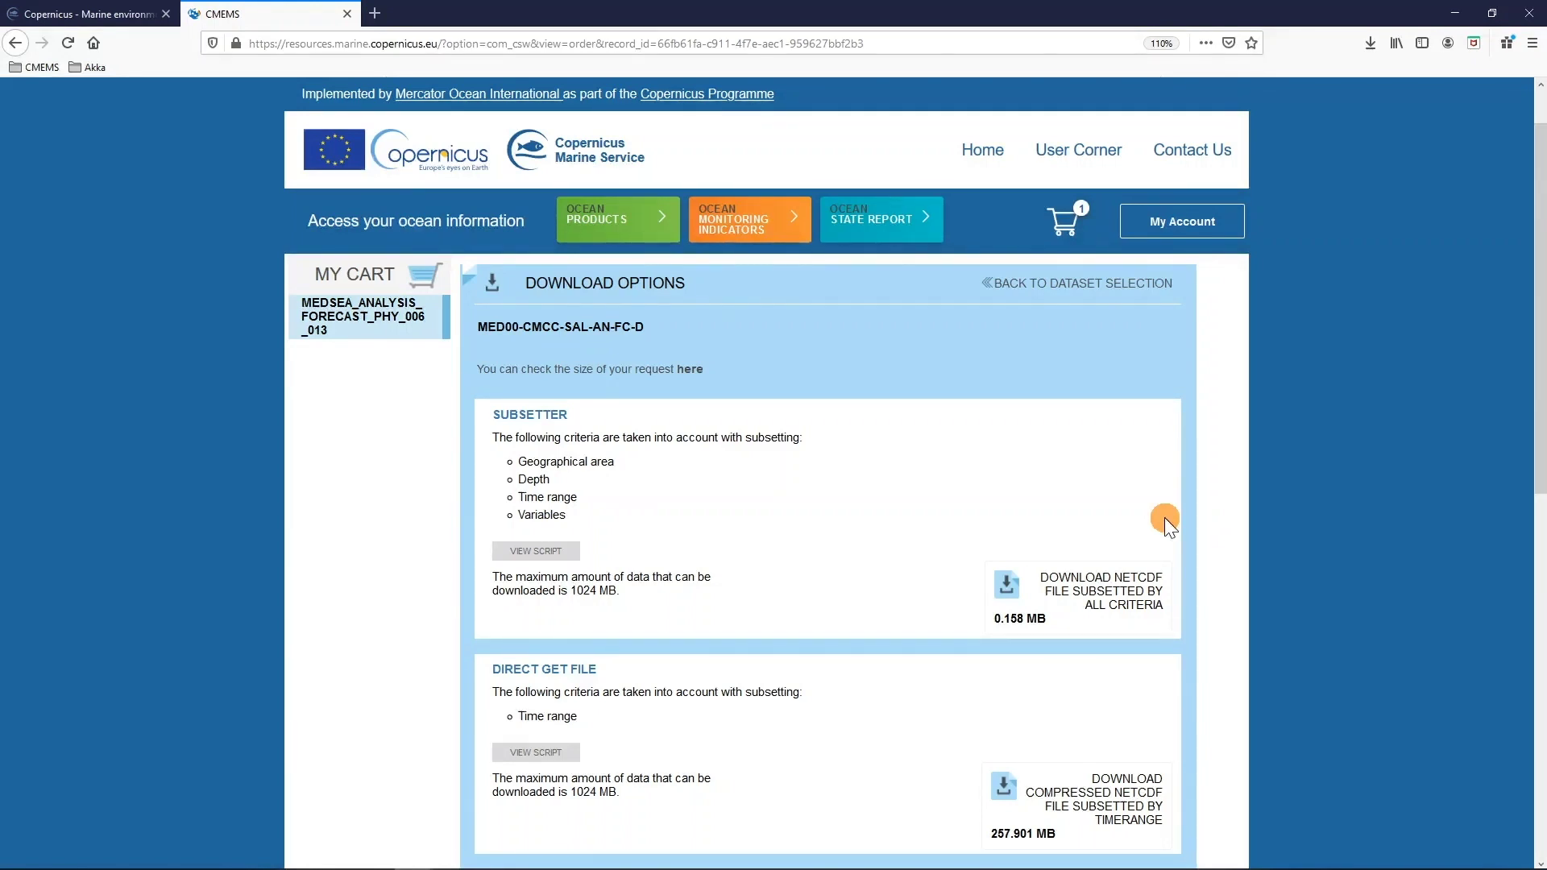
scroll(1164, 517, "down", 2)
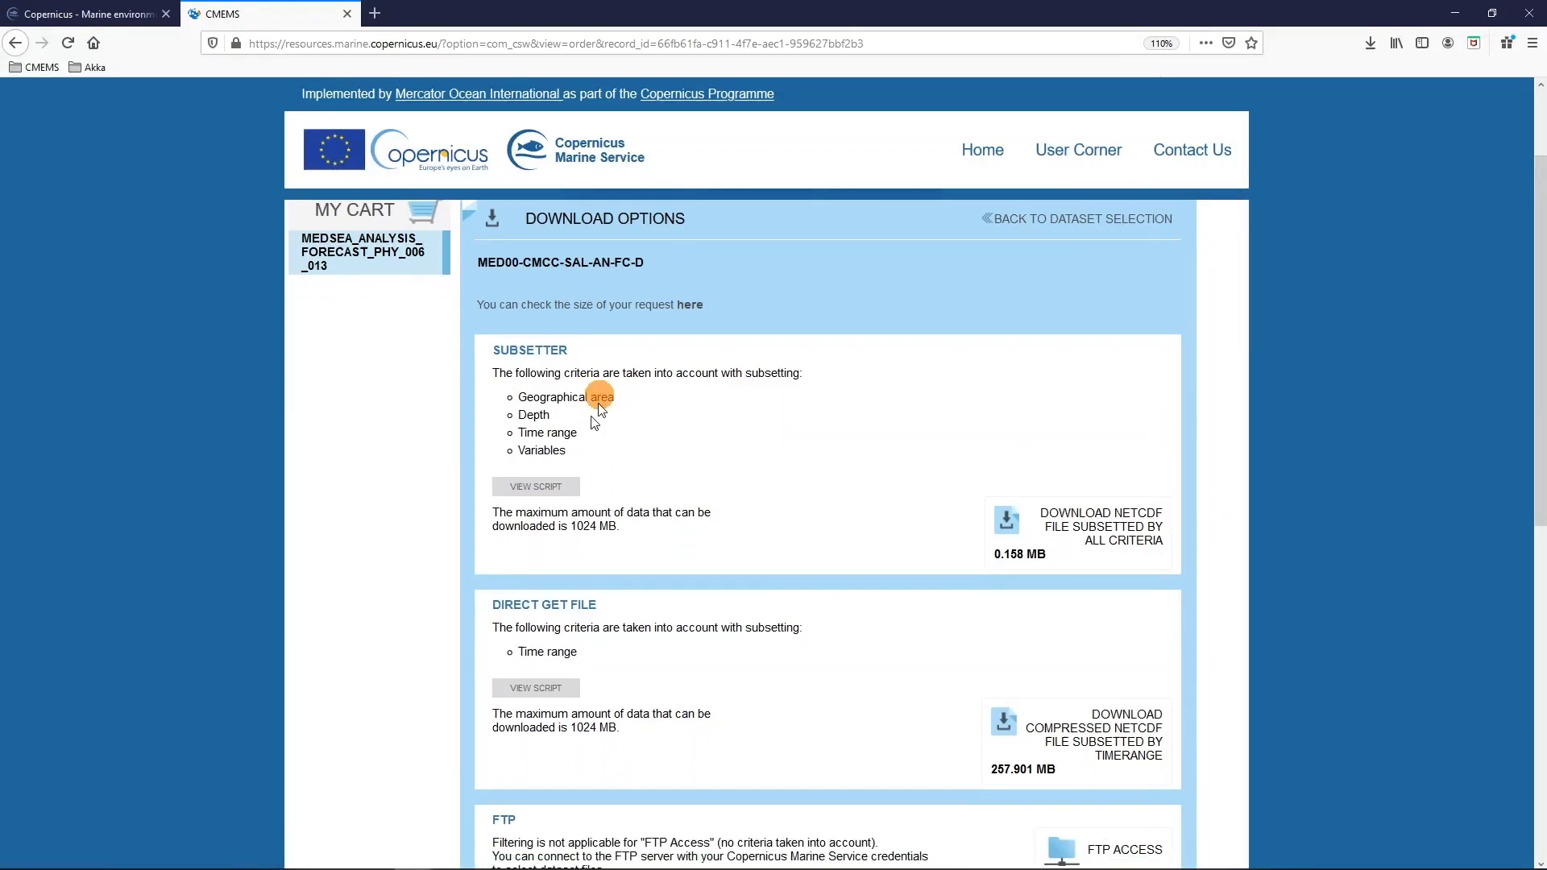
scroll(666, 564, "down", 2)
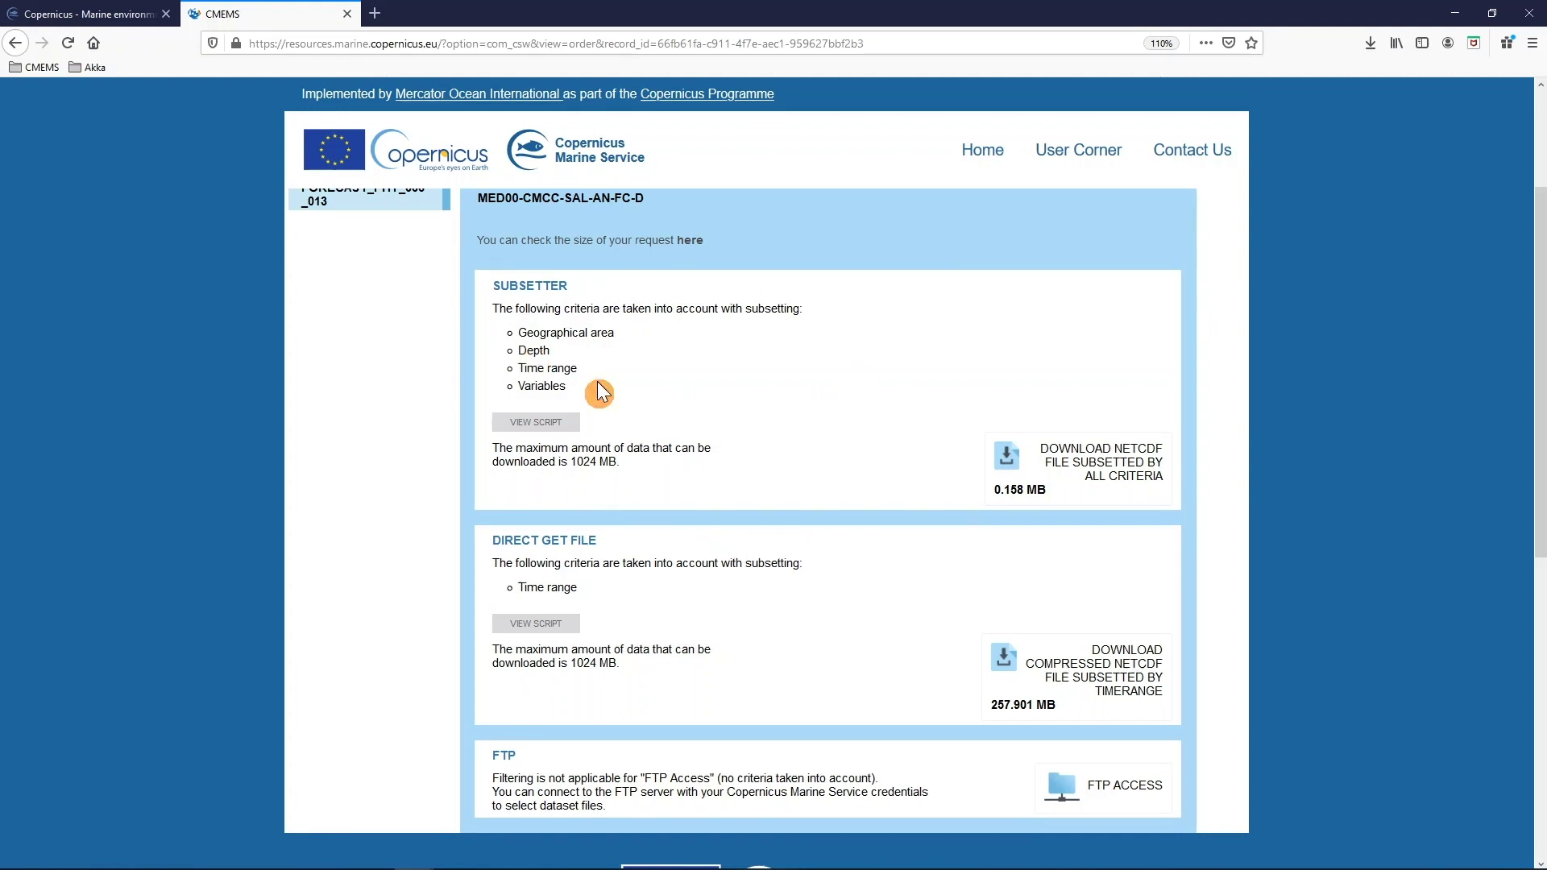
- Expand the Subsetter script and scroll down to its motuclient template command
left_click(530, 424)
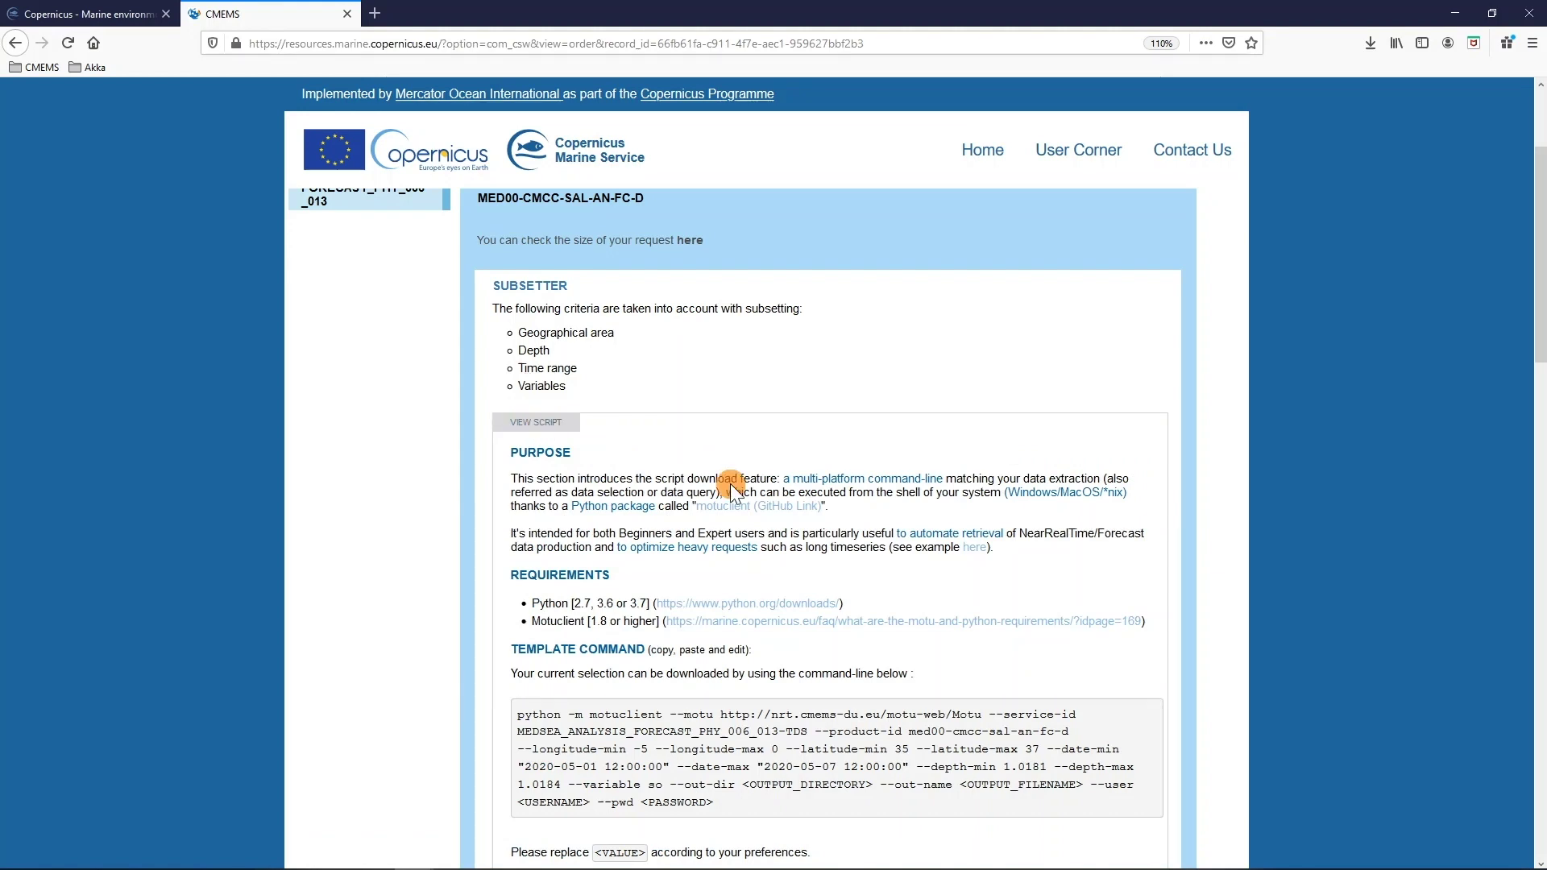
scroll(472, 307, "down", 2)
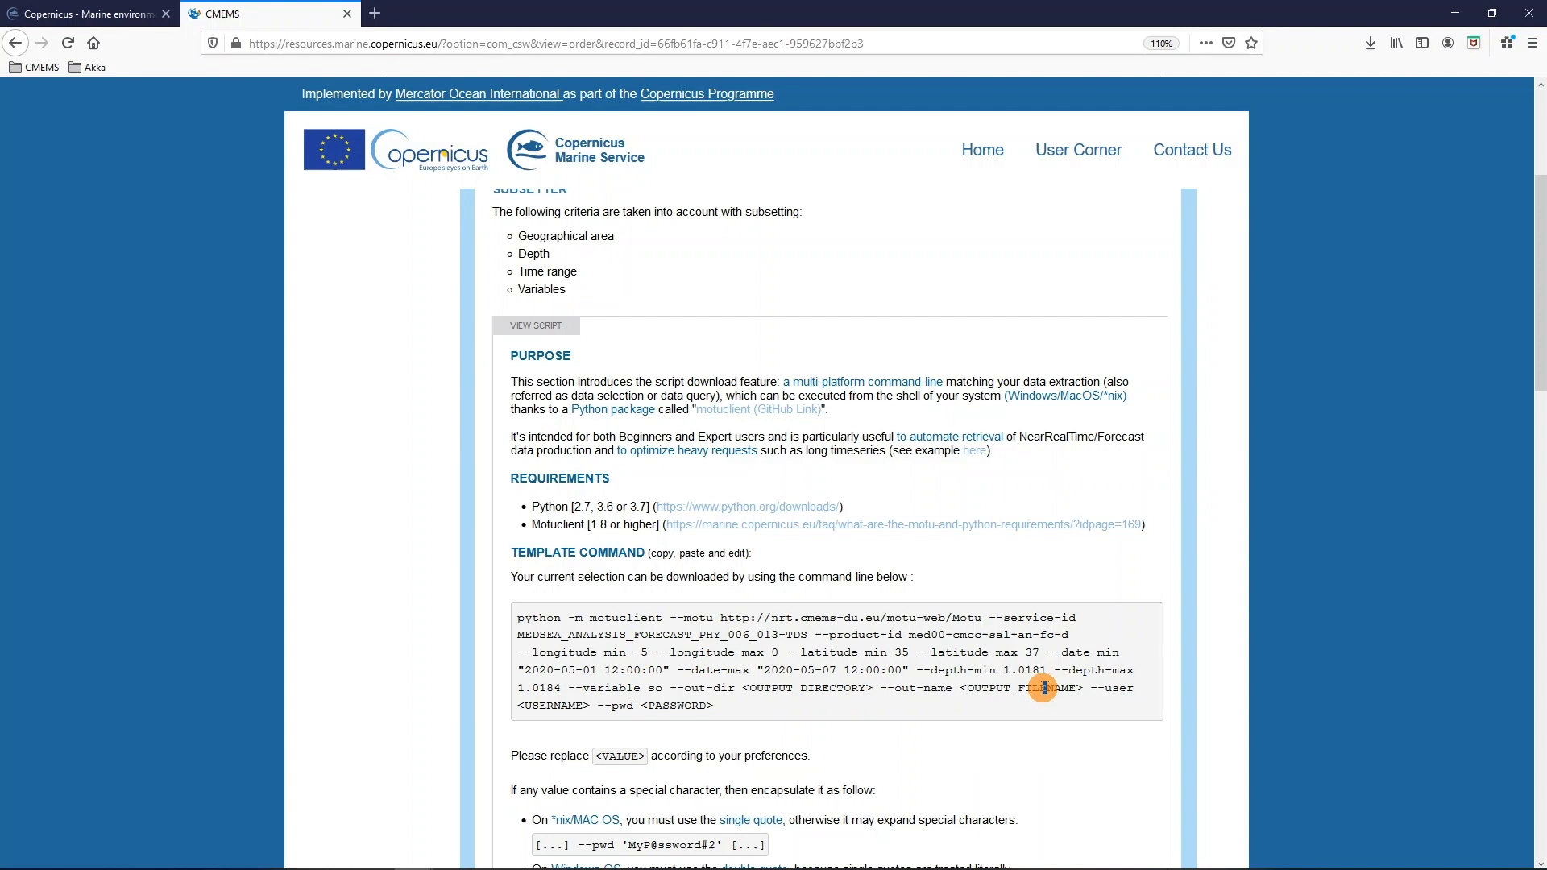
- Collapse the Subsetter script and read through the Direct Get File script
left_click(536, 326)
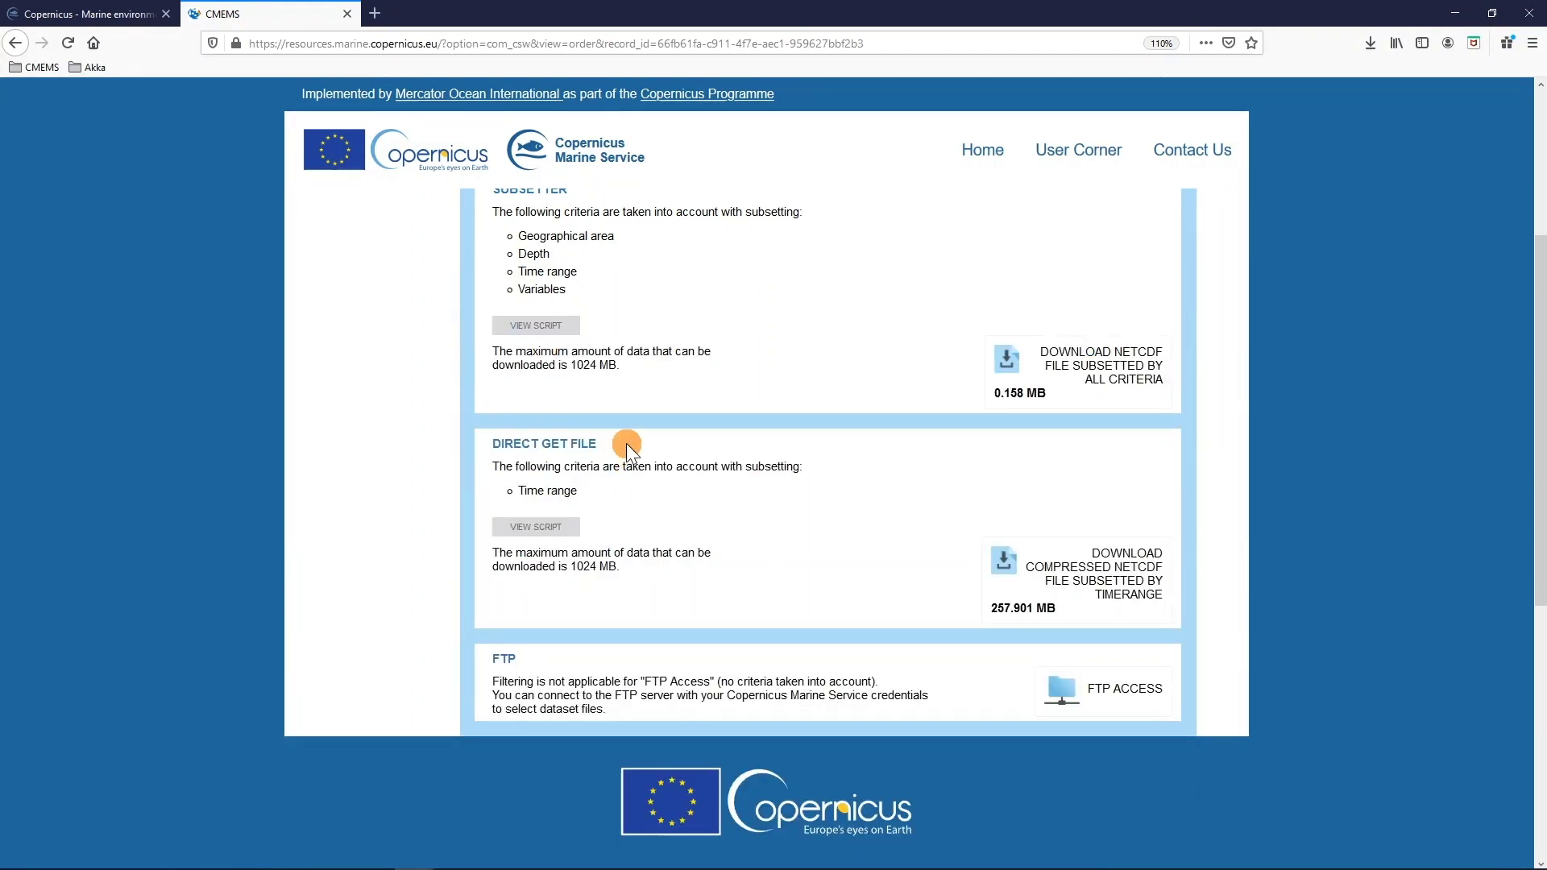
scroll(626, 443, "down", 1)
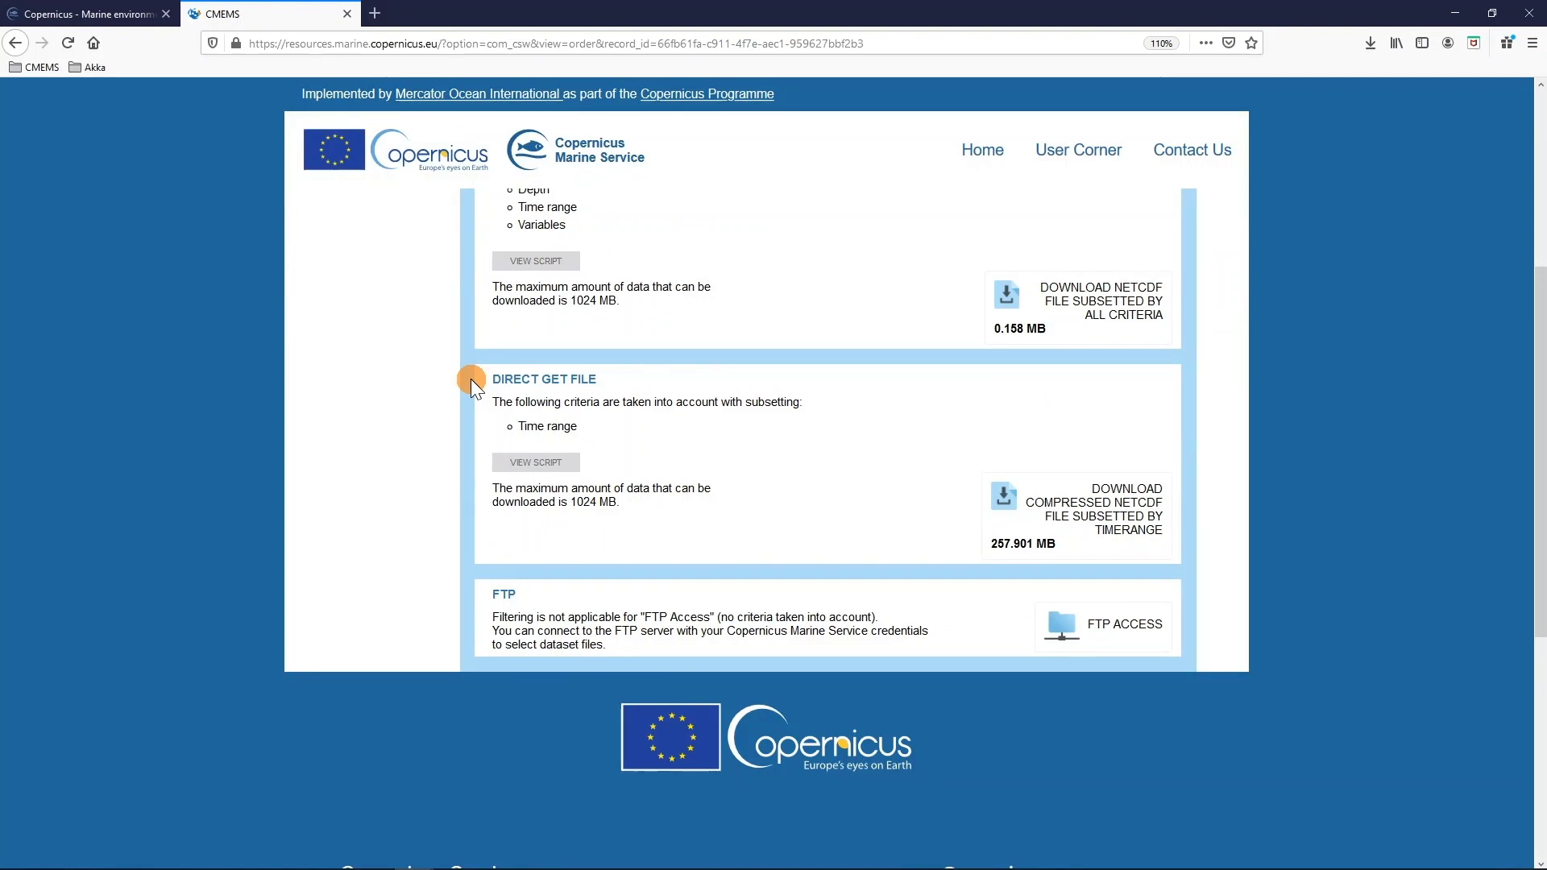
left_click(533, 462)
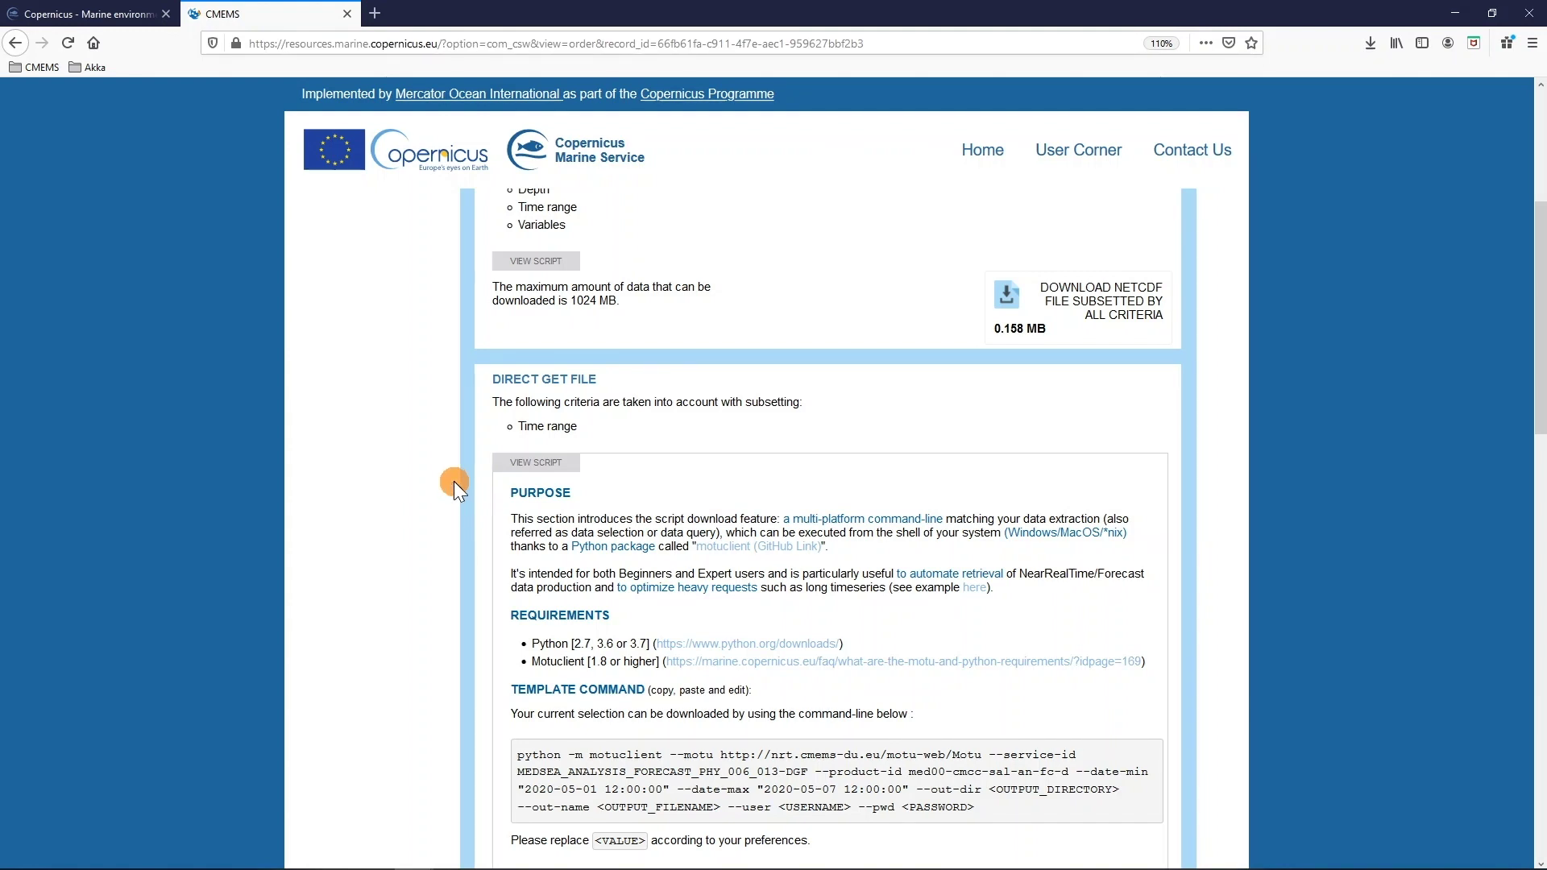
scroll(453, 482, "down", 2)
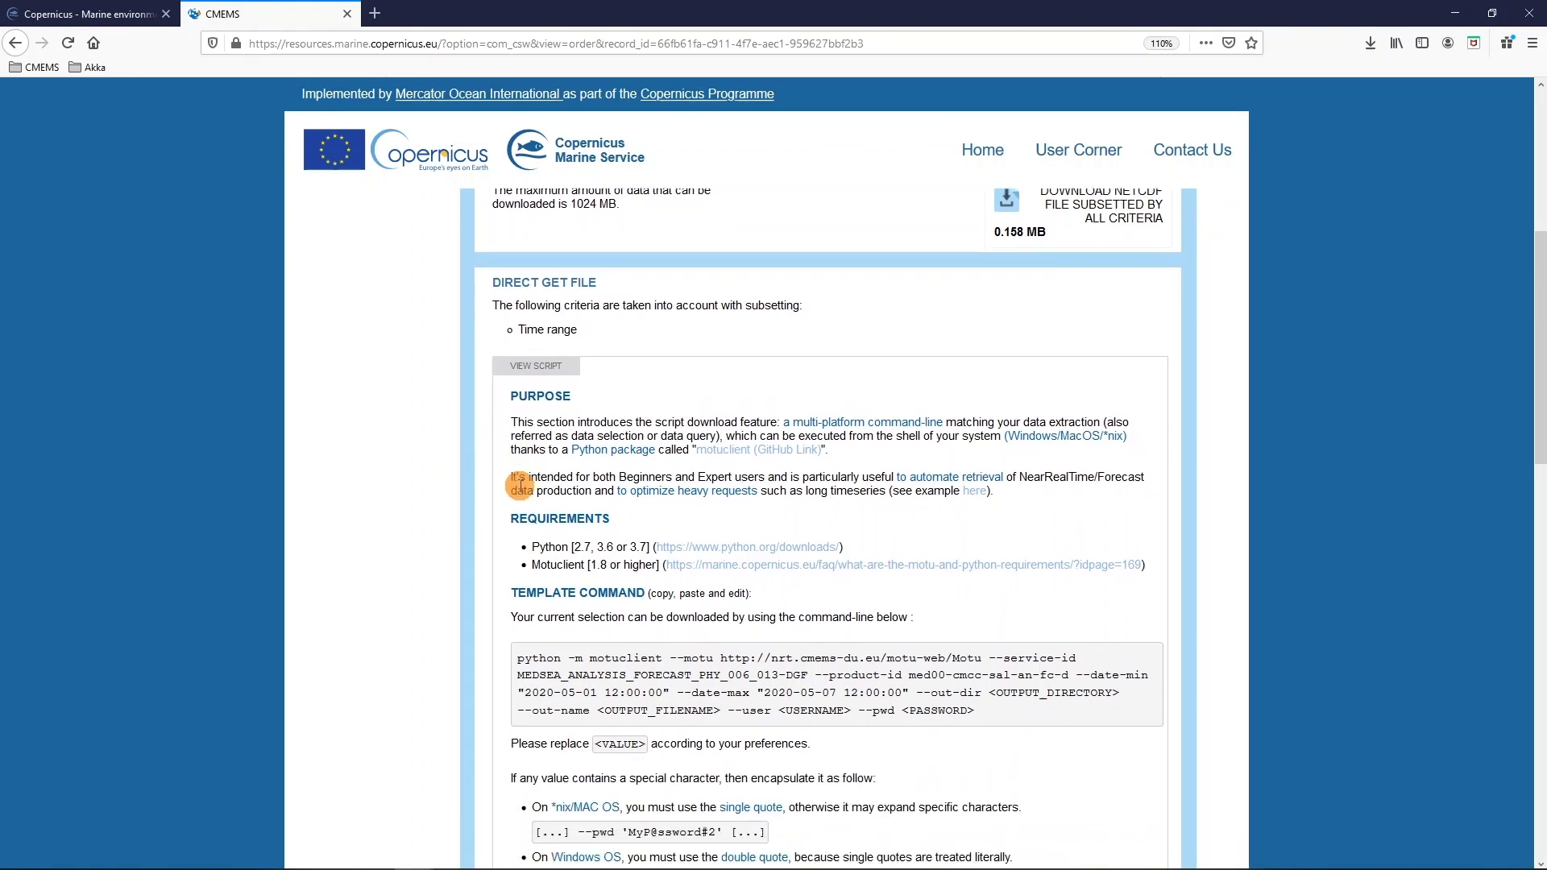
scroll(520, 485, "down", 1)
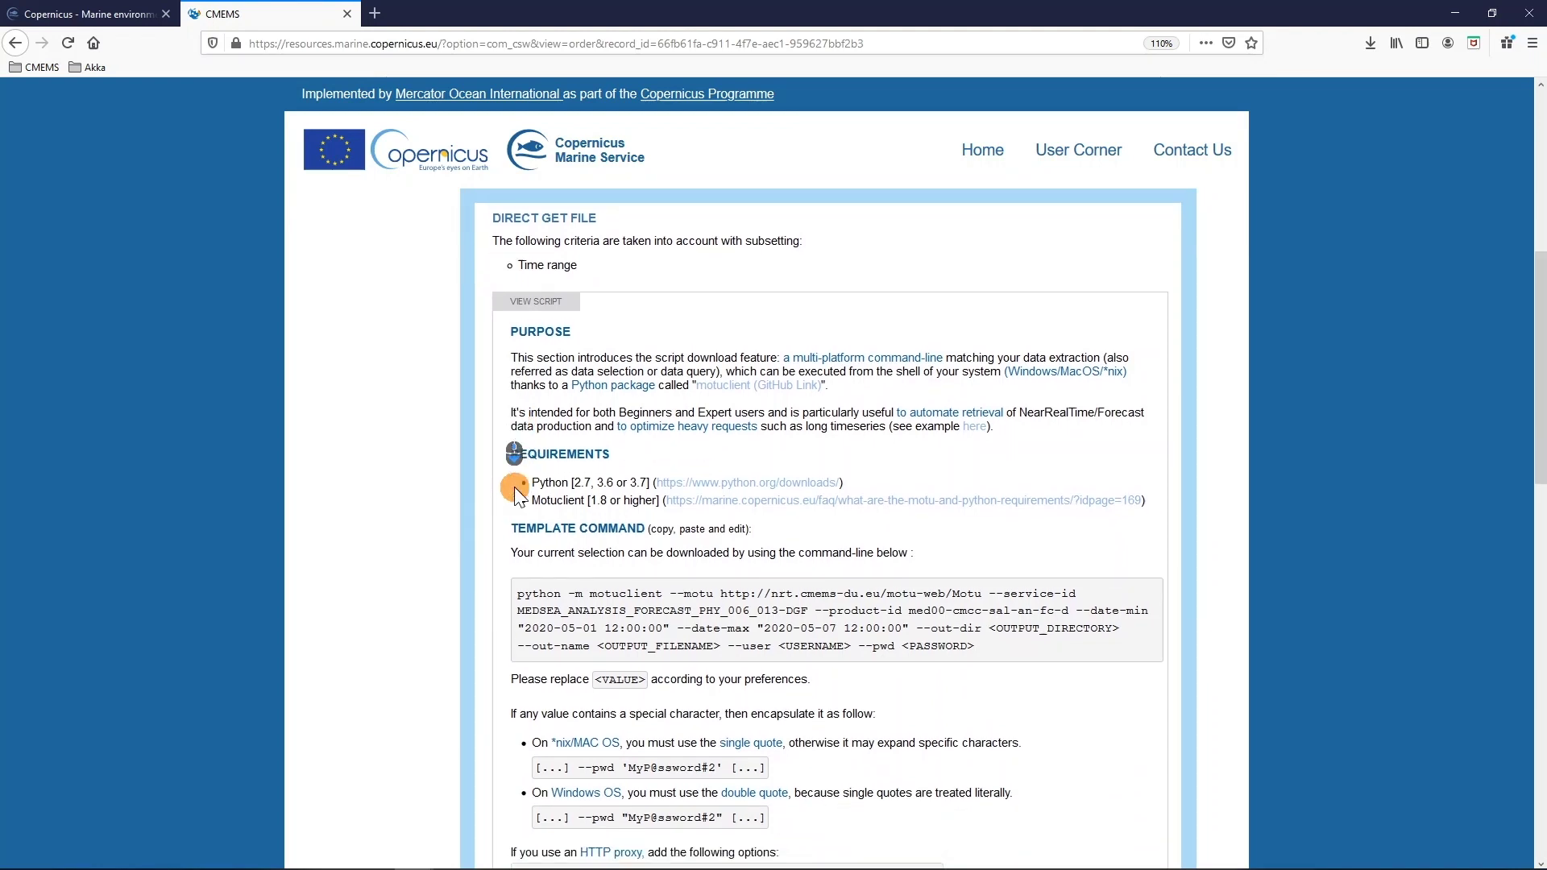
scroll(516, 488, "down", 1)
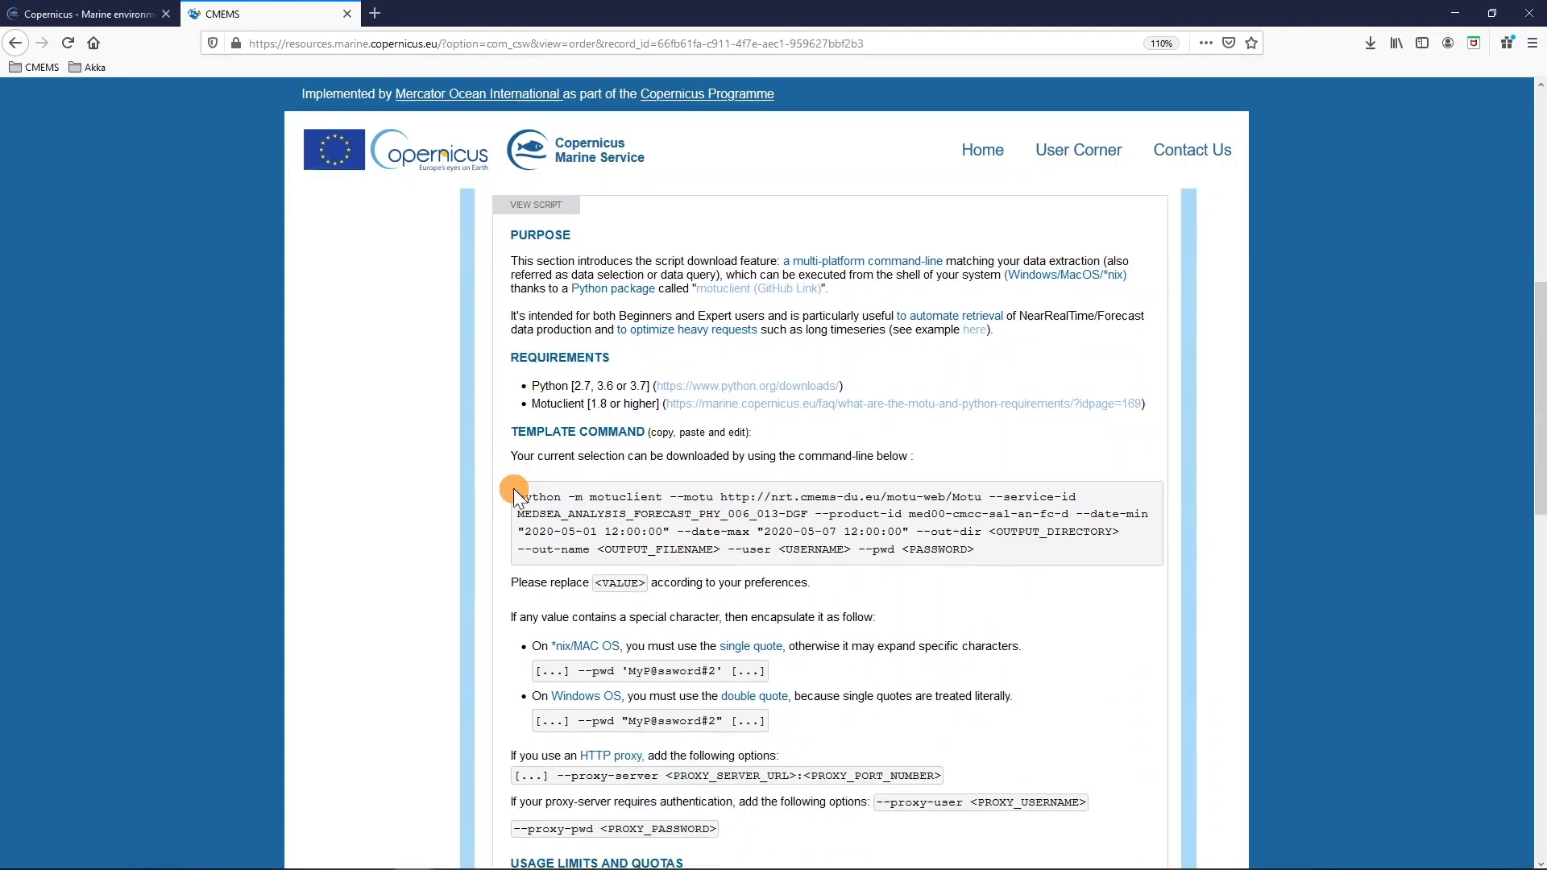
scroll(514, 489, "down", 1)
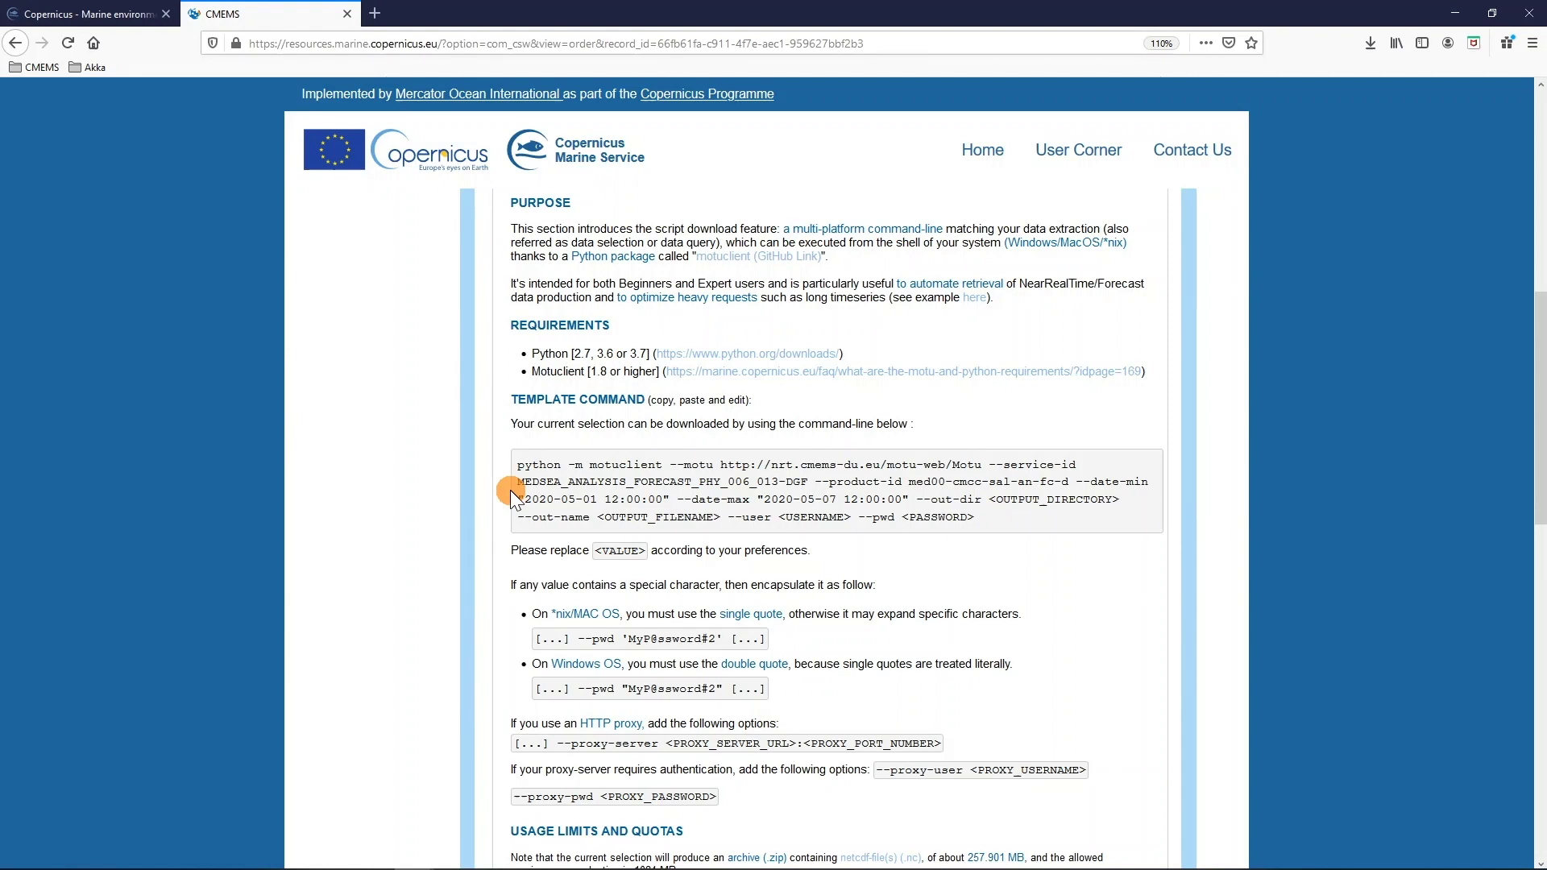
scroll(509, 492, "down", 1)
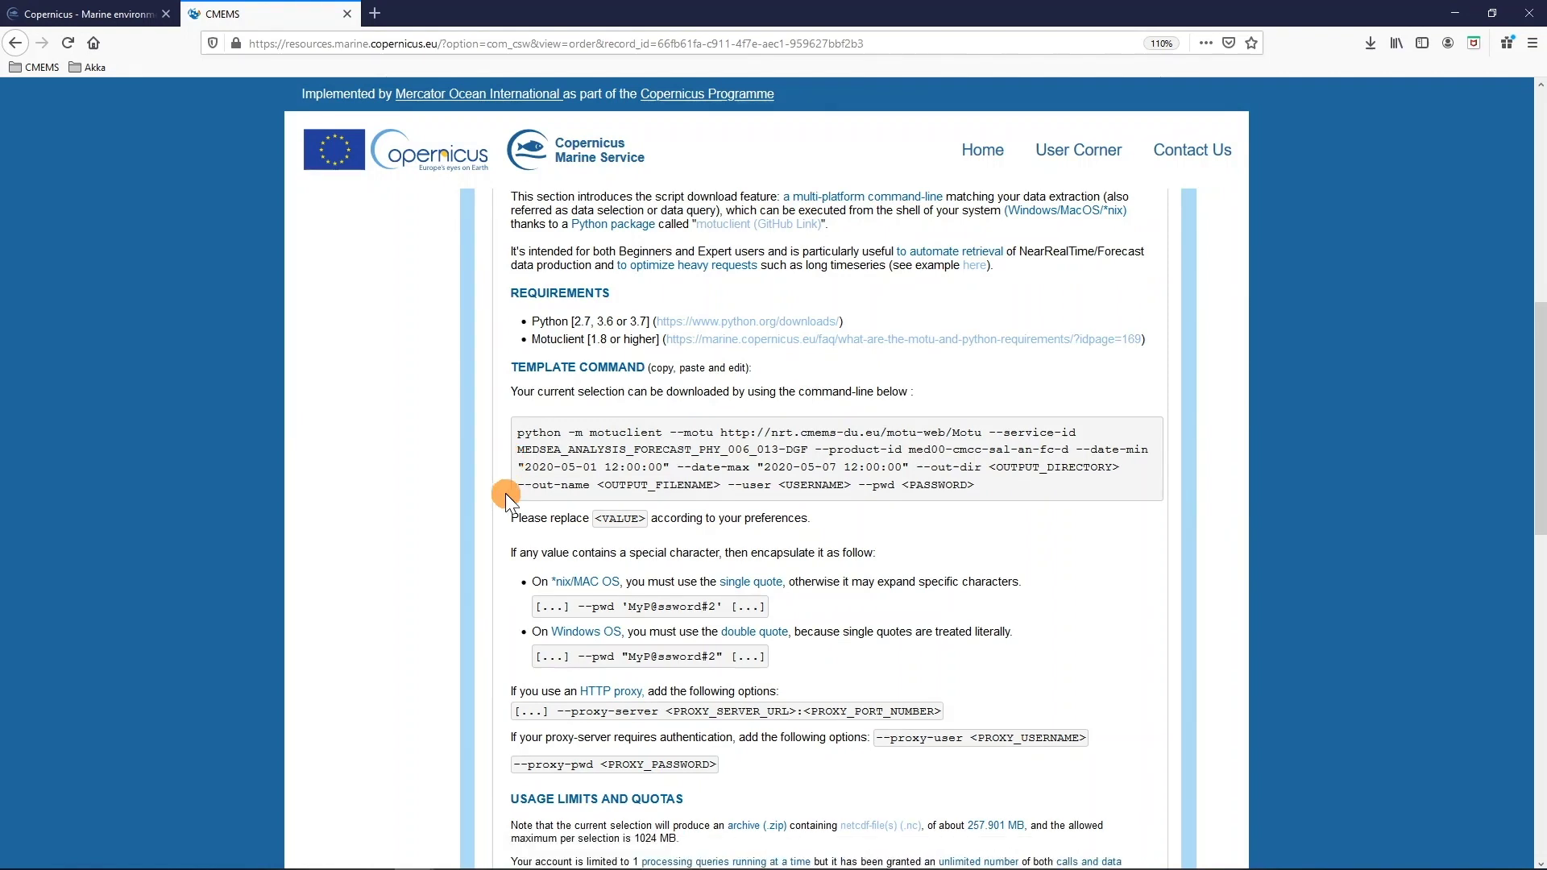
scroll(506, 493, "down", 2)
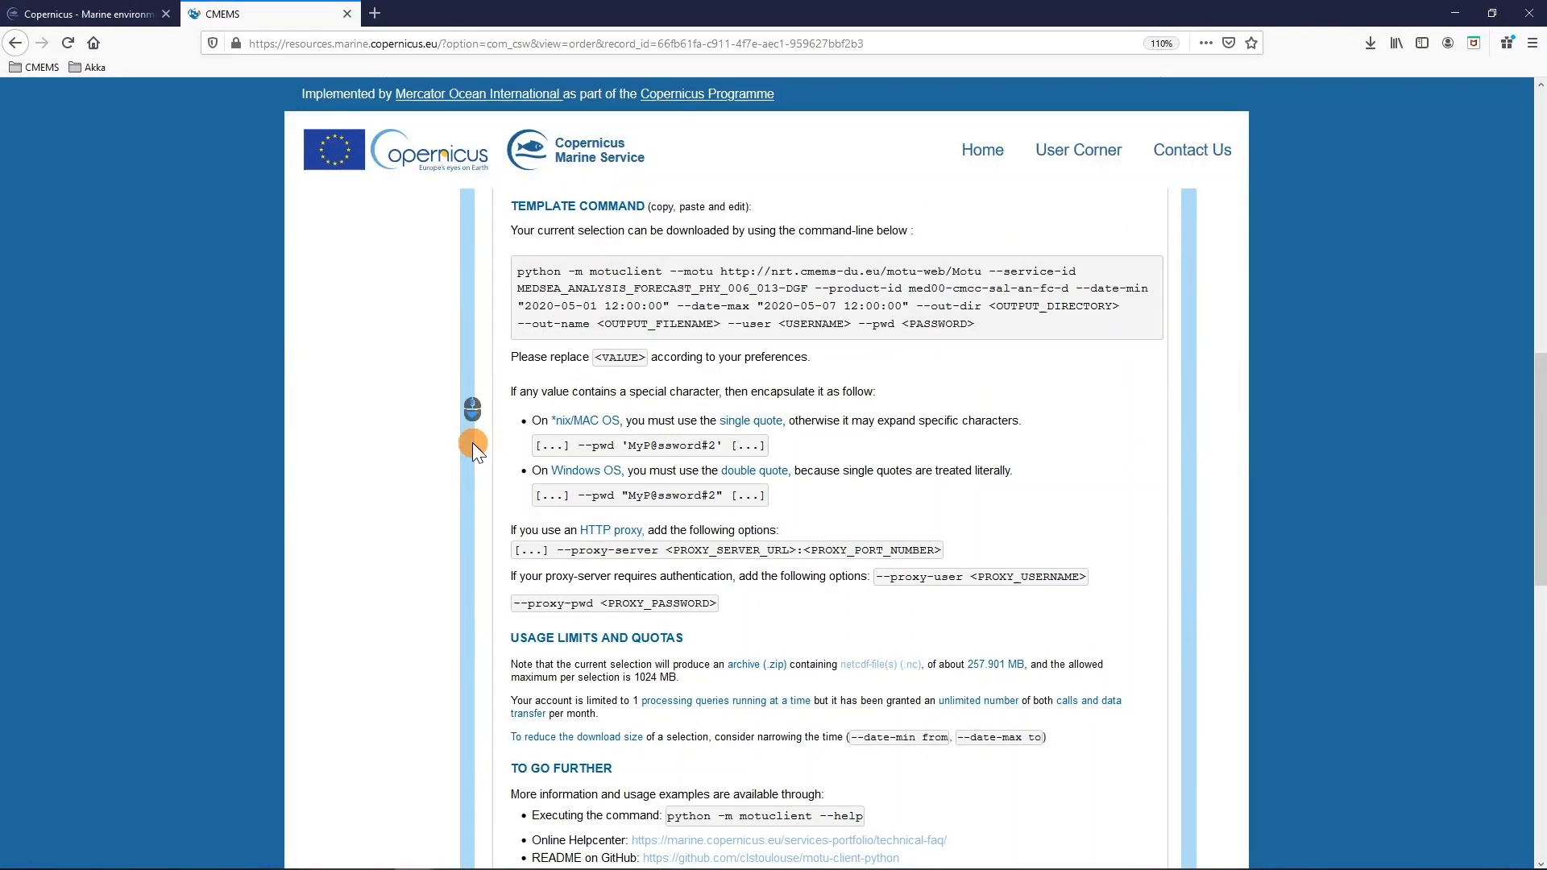
scroll(473, 442, "down", 2)
scroll(471, 446, "down", 2)
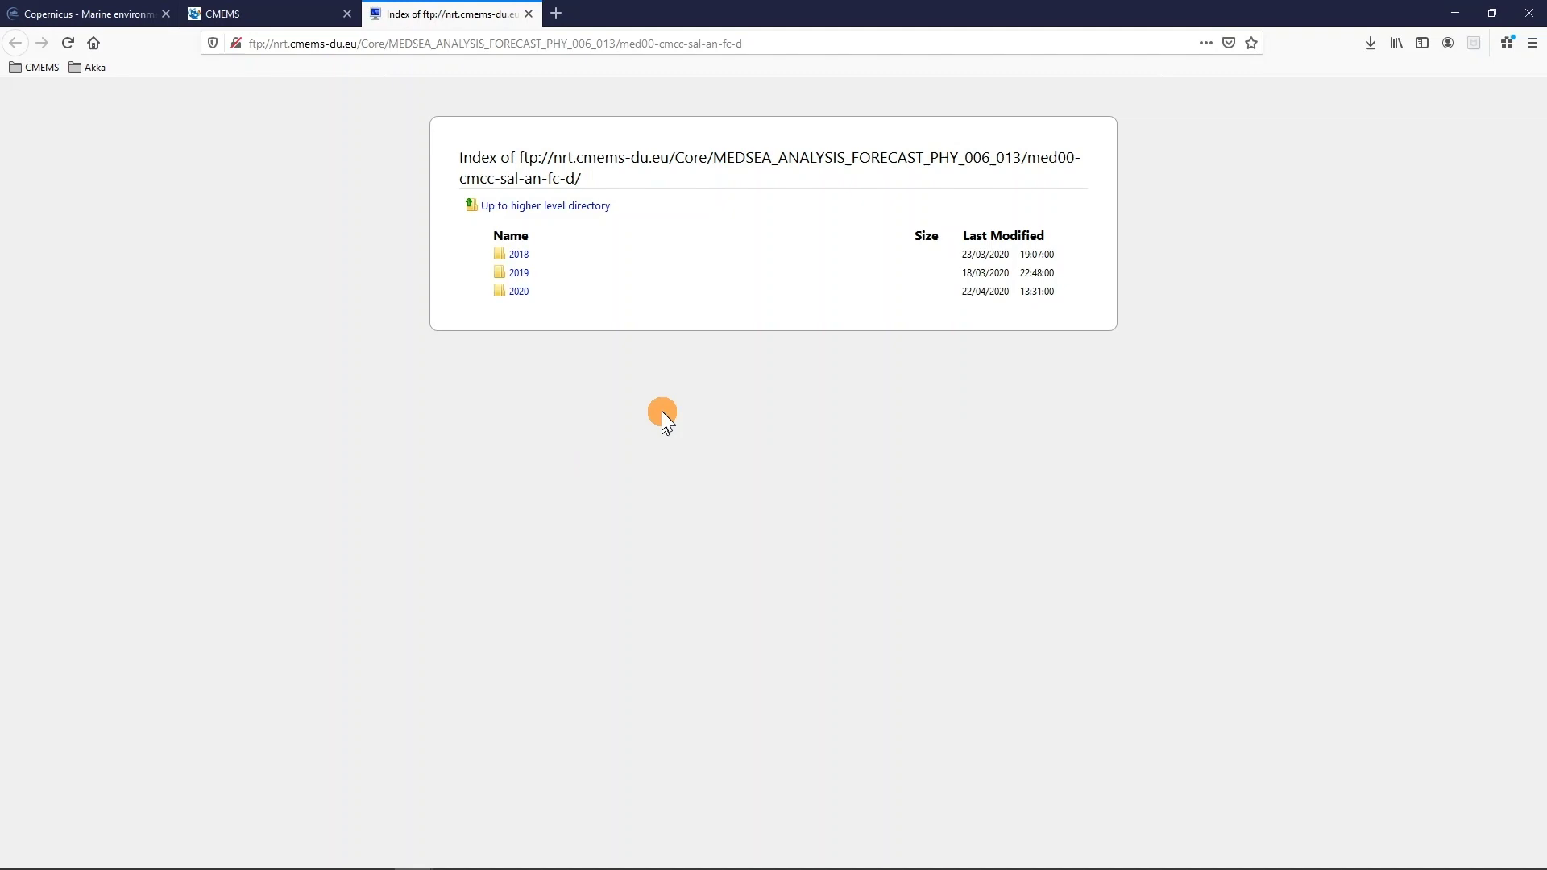
- Log into the FTP 2020 folder, save the 20200501 salinity file, then minimize Firefox
left_click(522, 294)
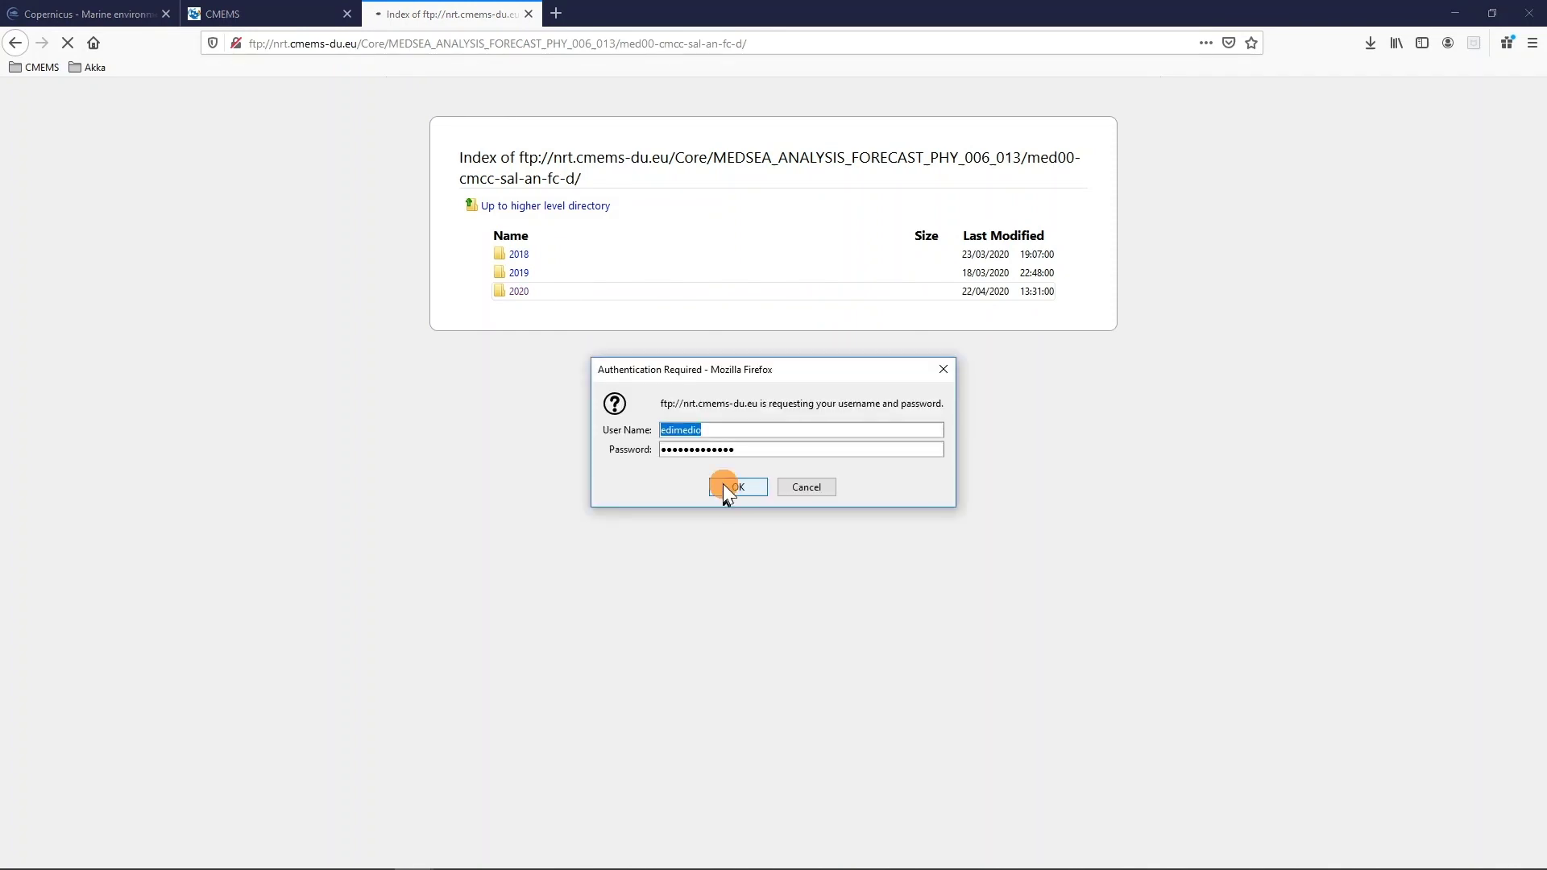
left_click(725, 486)
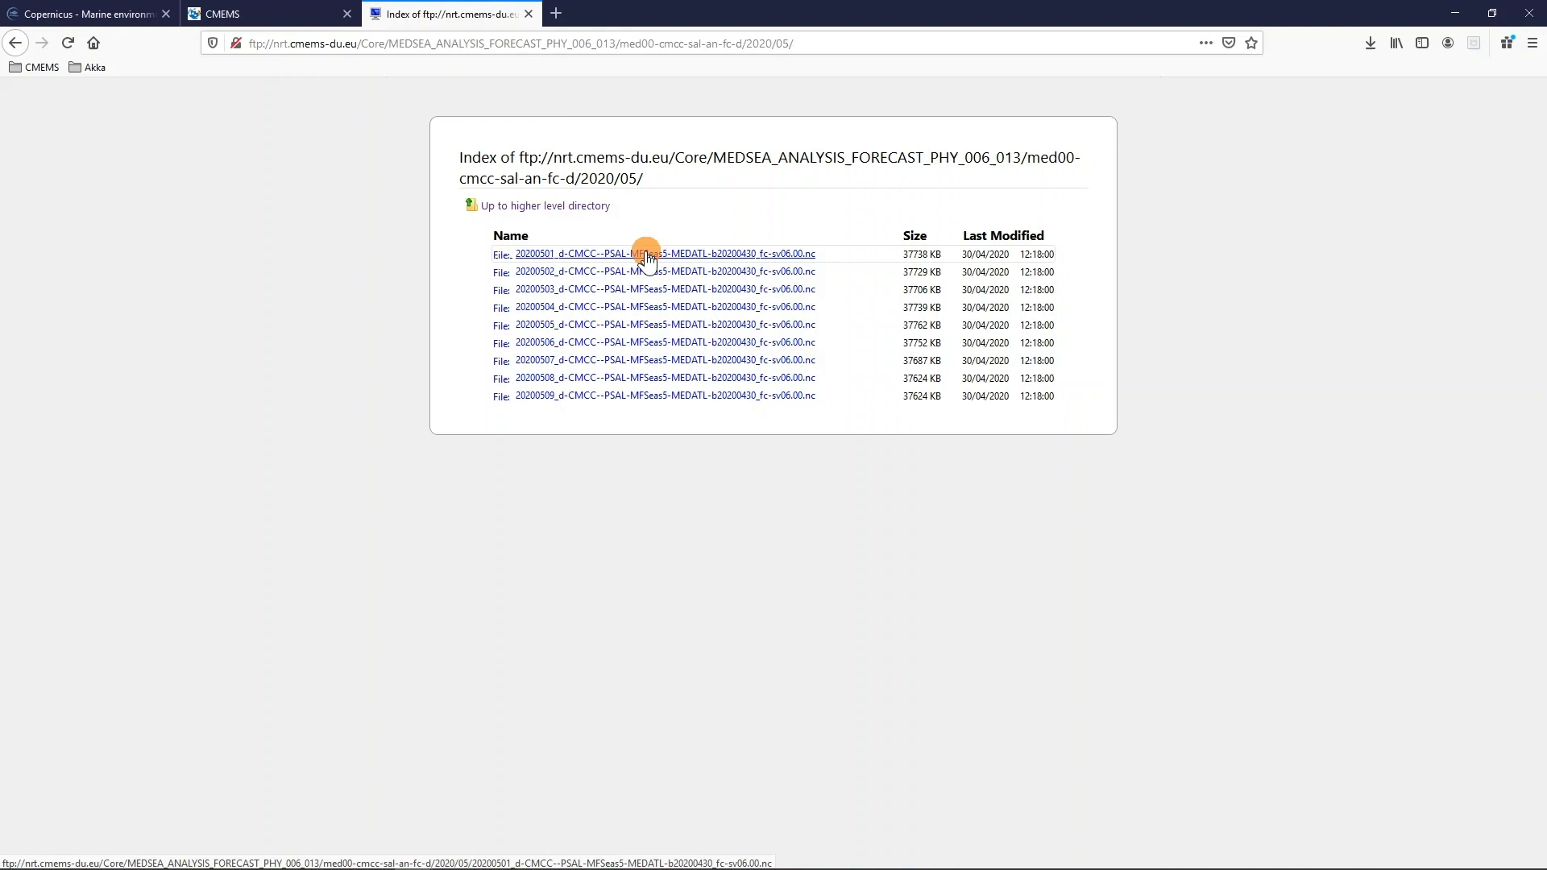
left_click(693, 279)
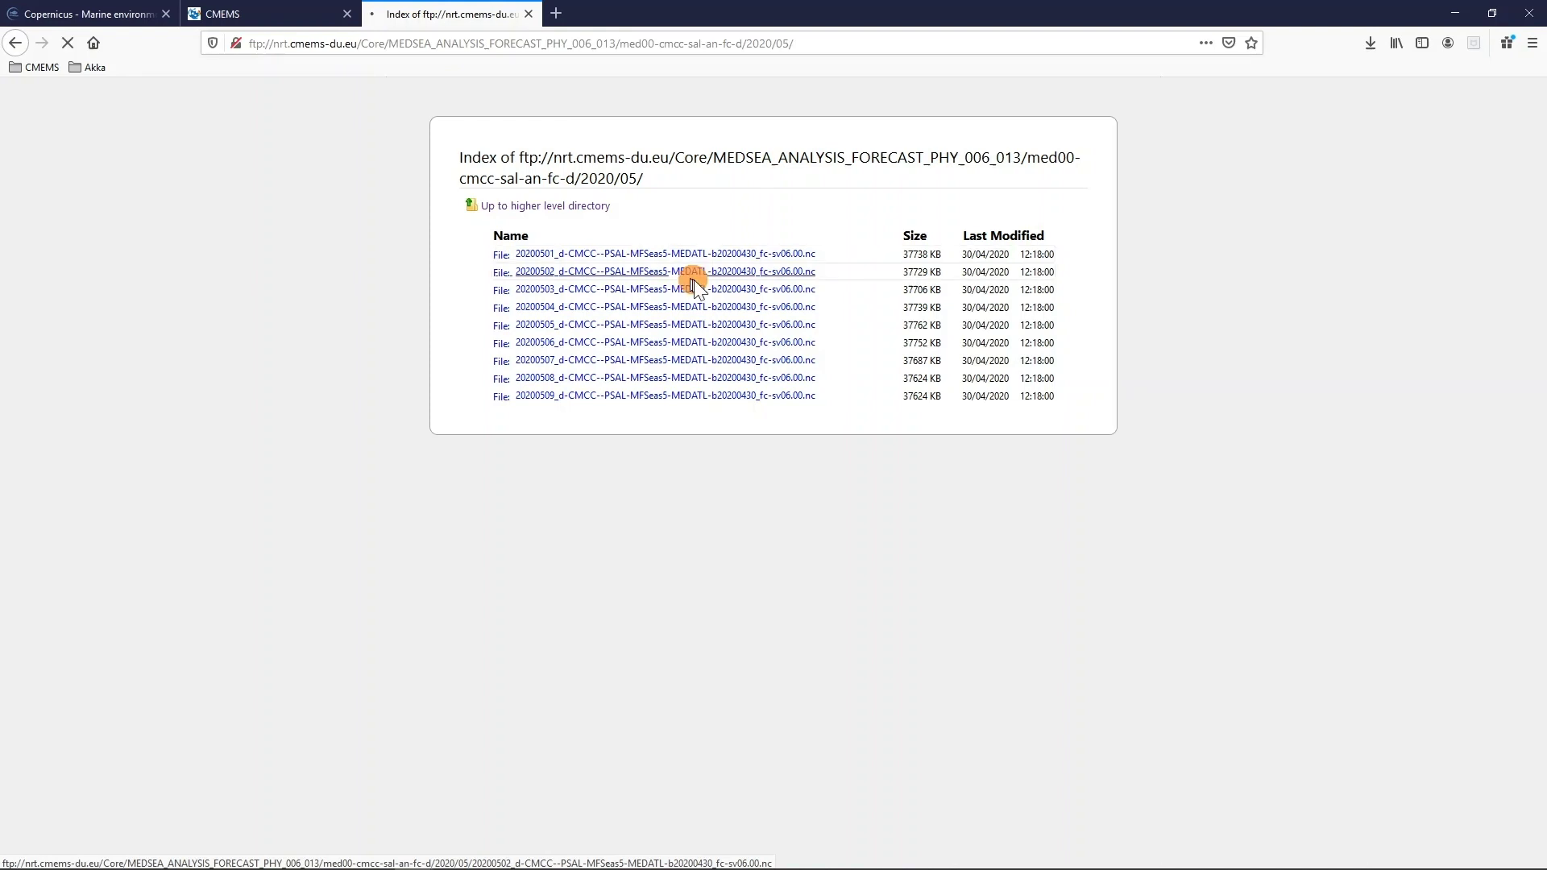
left_click(628, 256)
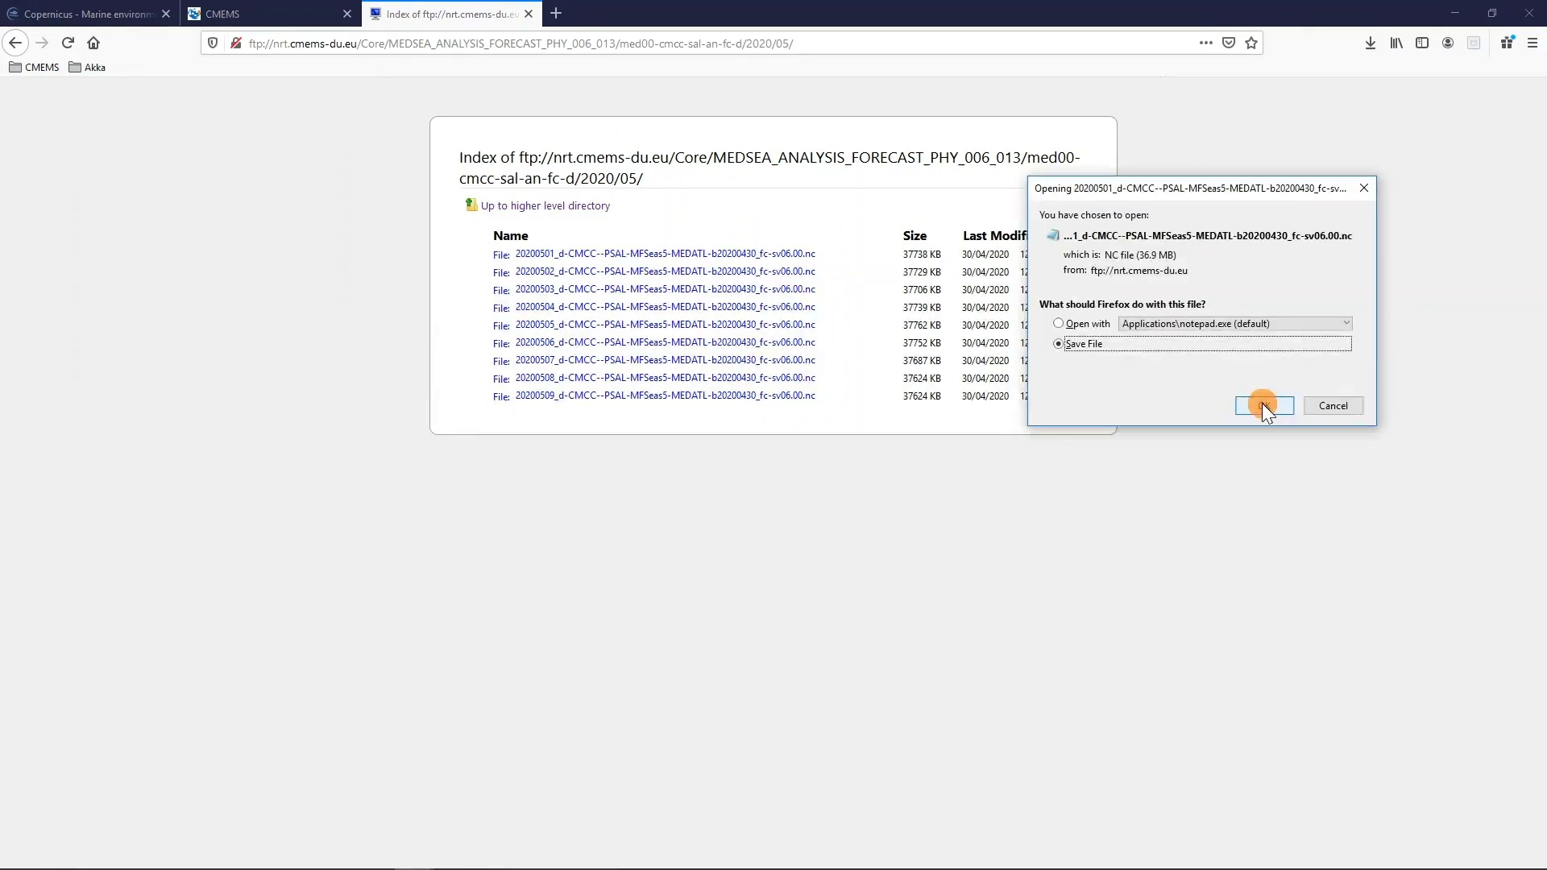
left_click(1460, 11)
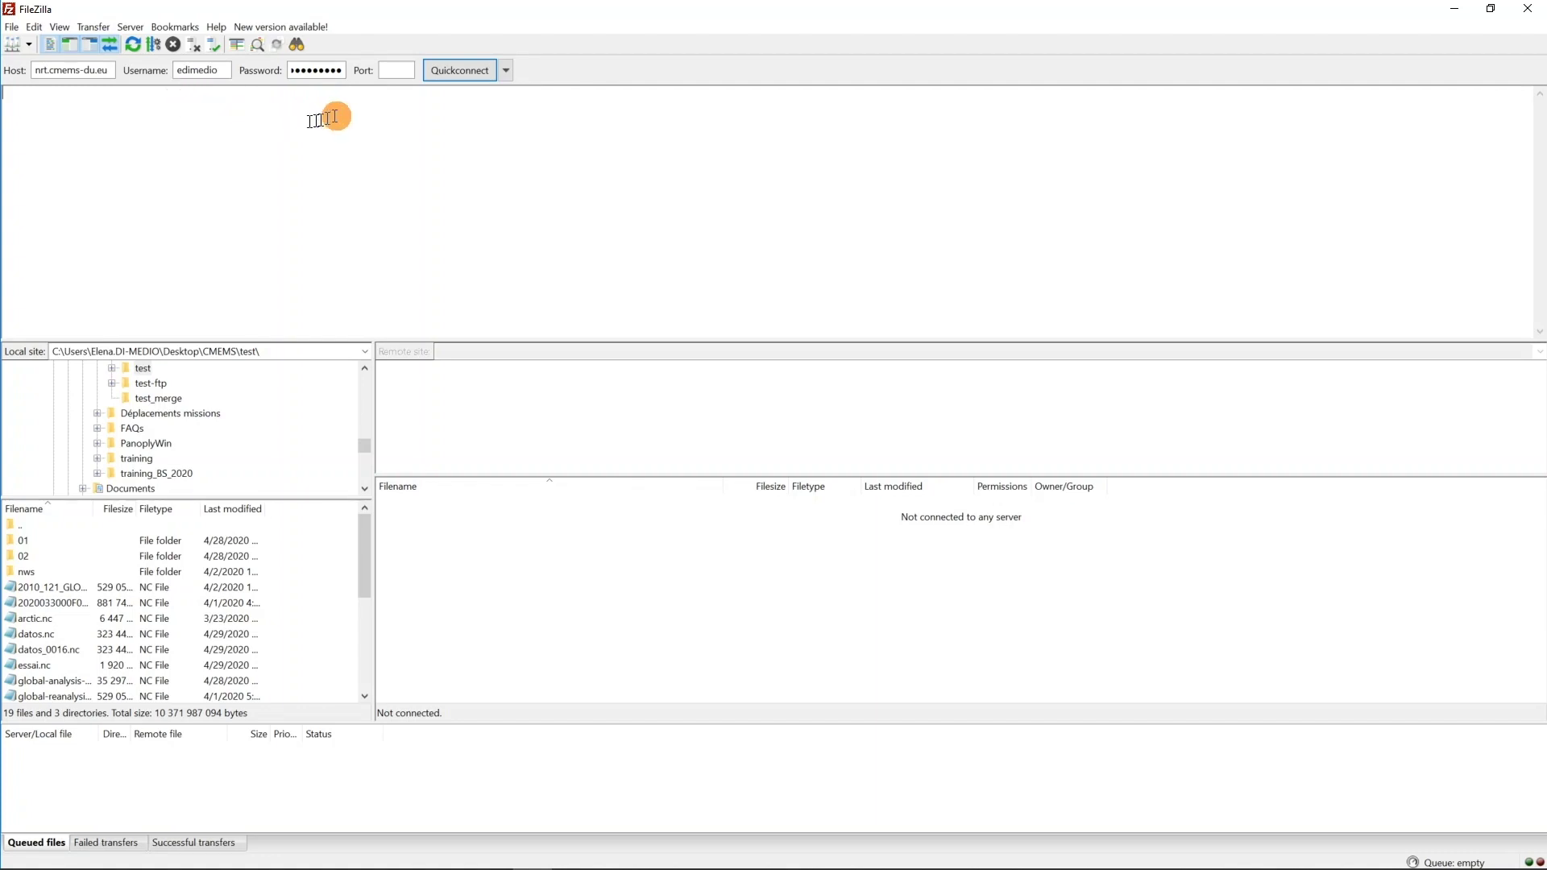
- Quickconnect to nrt.cmems-du.eu and accept the insecure plain FTP warning
left_click(453, 73)
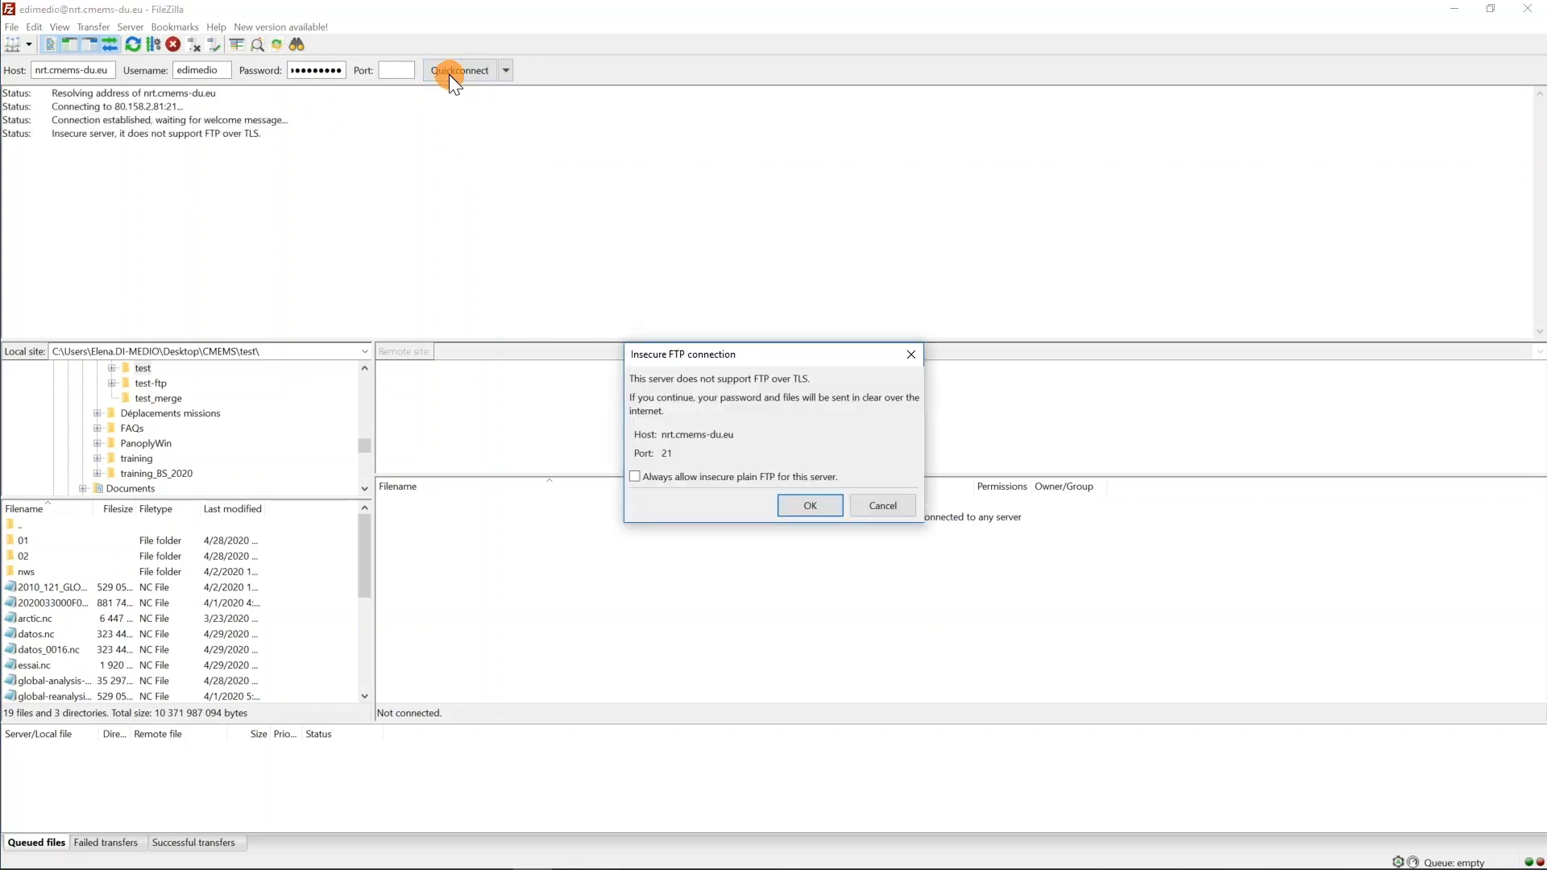
key("Return")
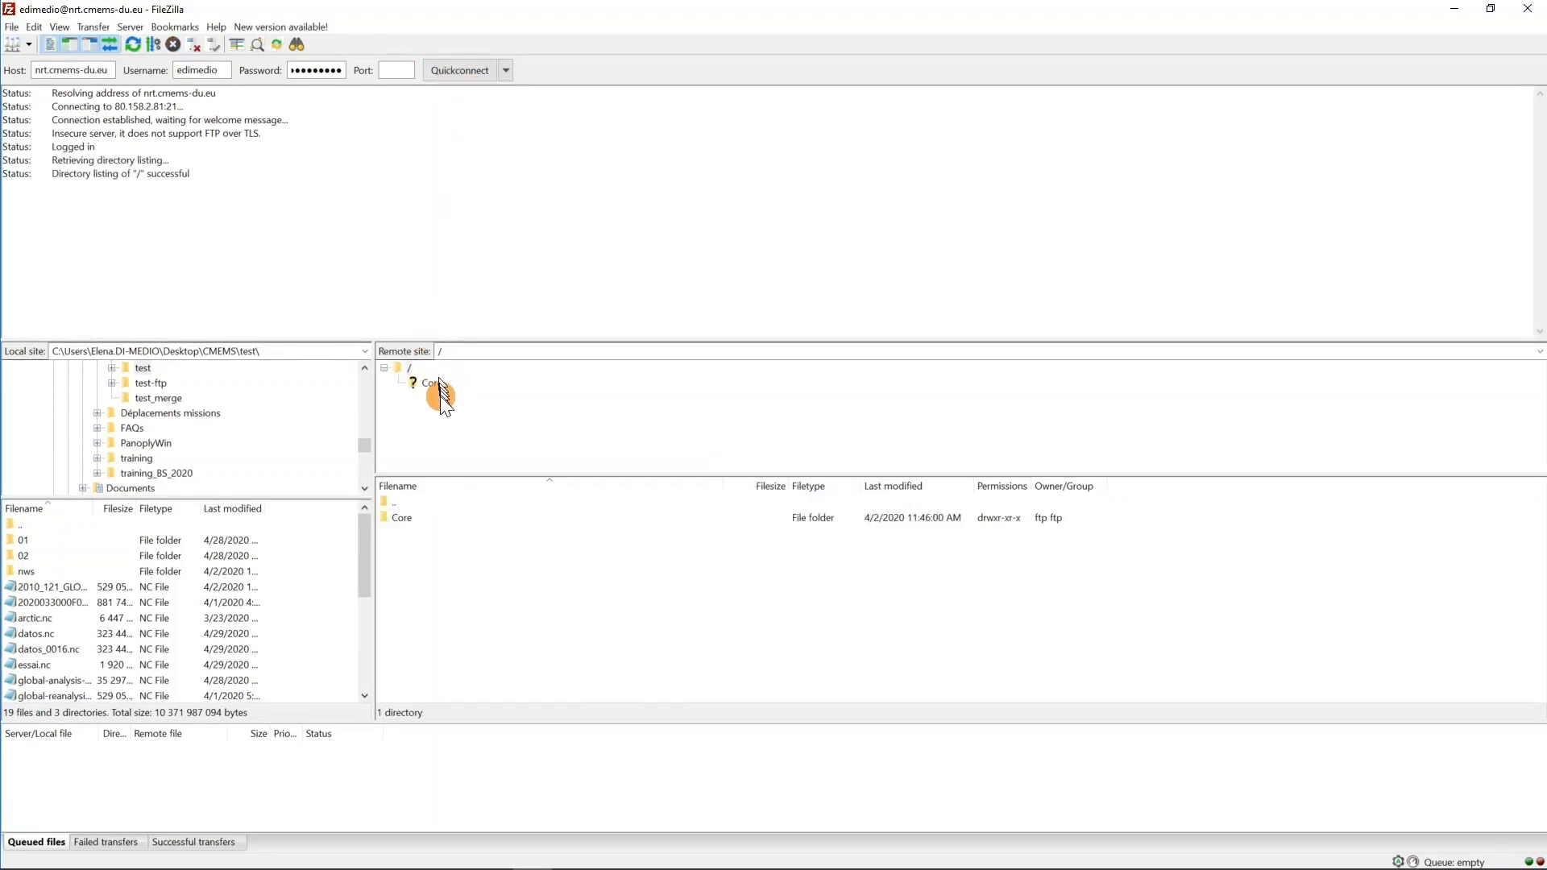
- Browse Core > MEDSEA_ANALYSIS_FORECAST_PHY_006_013 > med-cmcc-sal-an-fc-d and drag 2020 into the local test folder
left_click(430, 384)
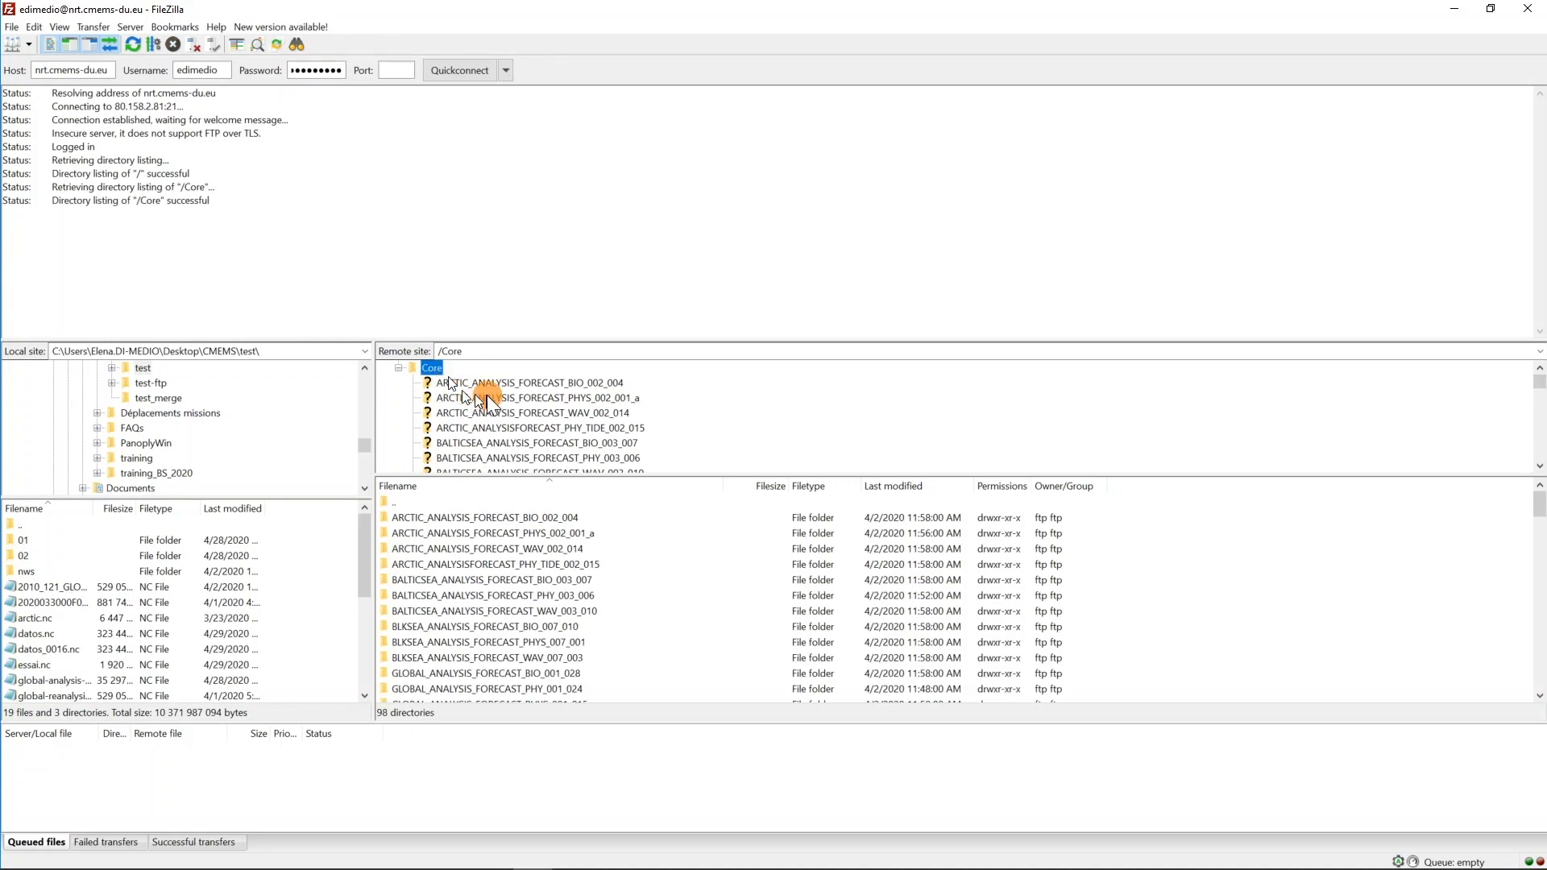
scroll(494, 411, "down", 3)
scroll(490, 403, "down", 5)
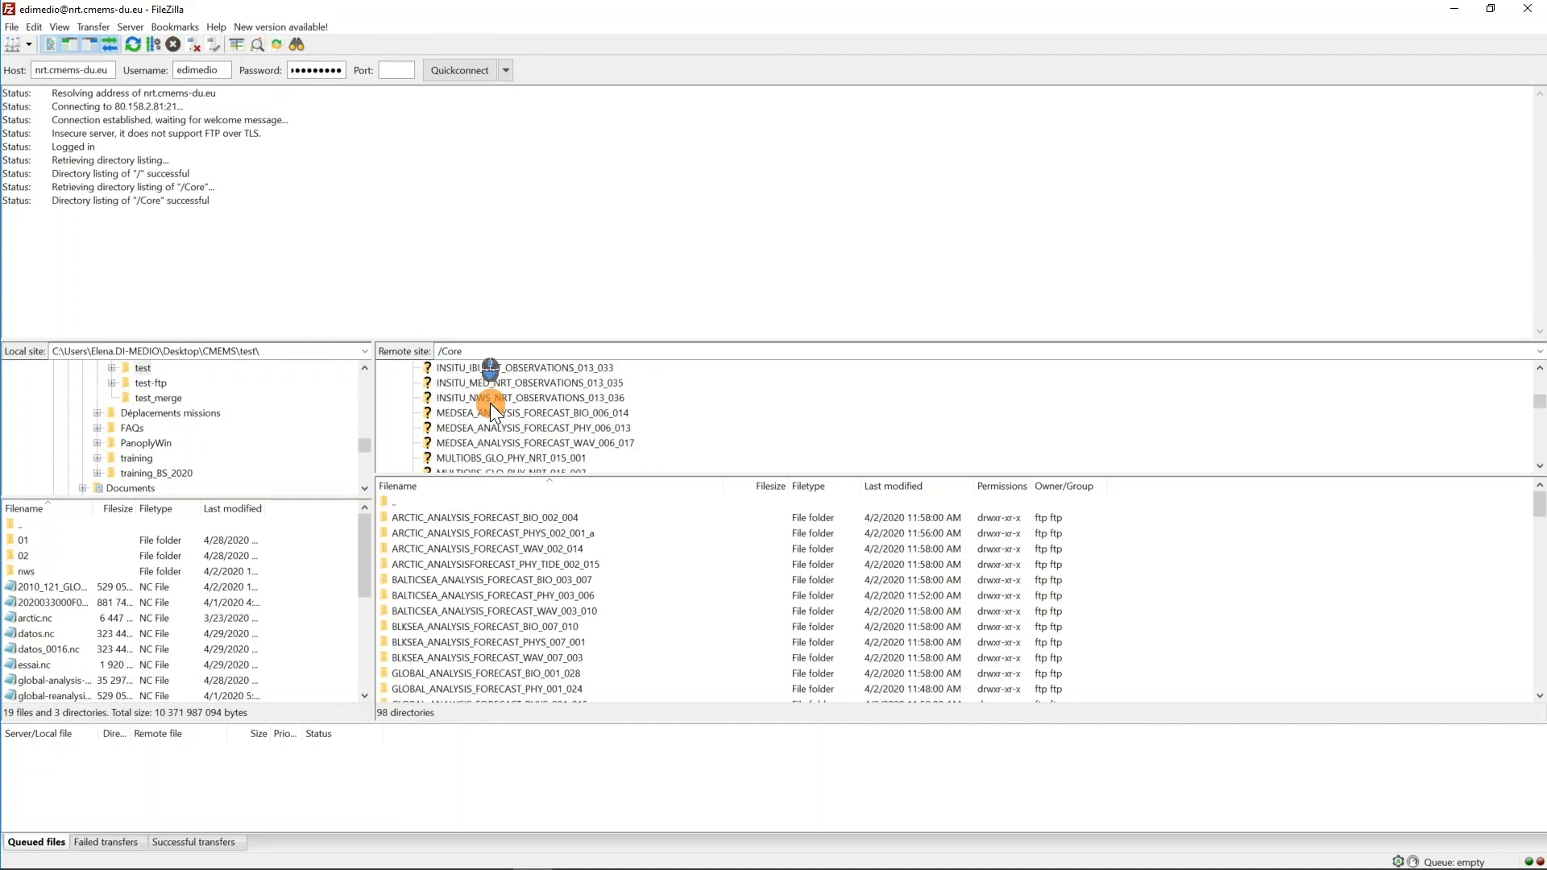
left_click(594, 427)
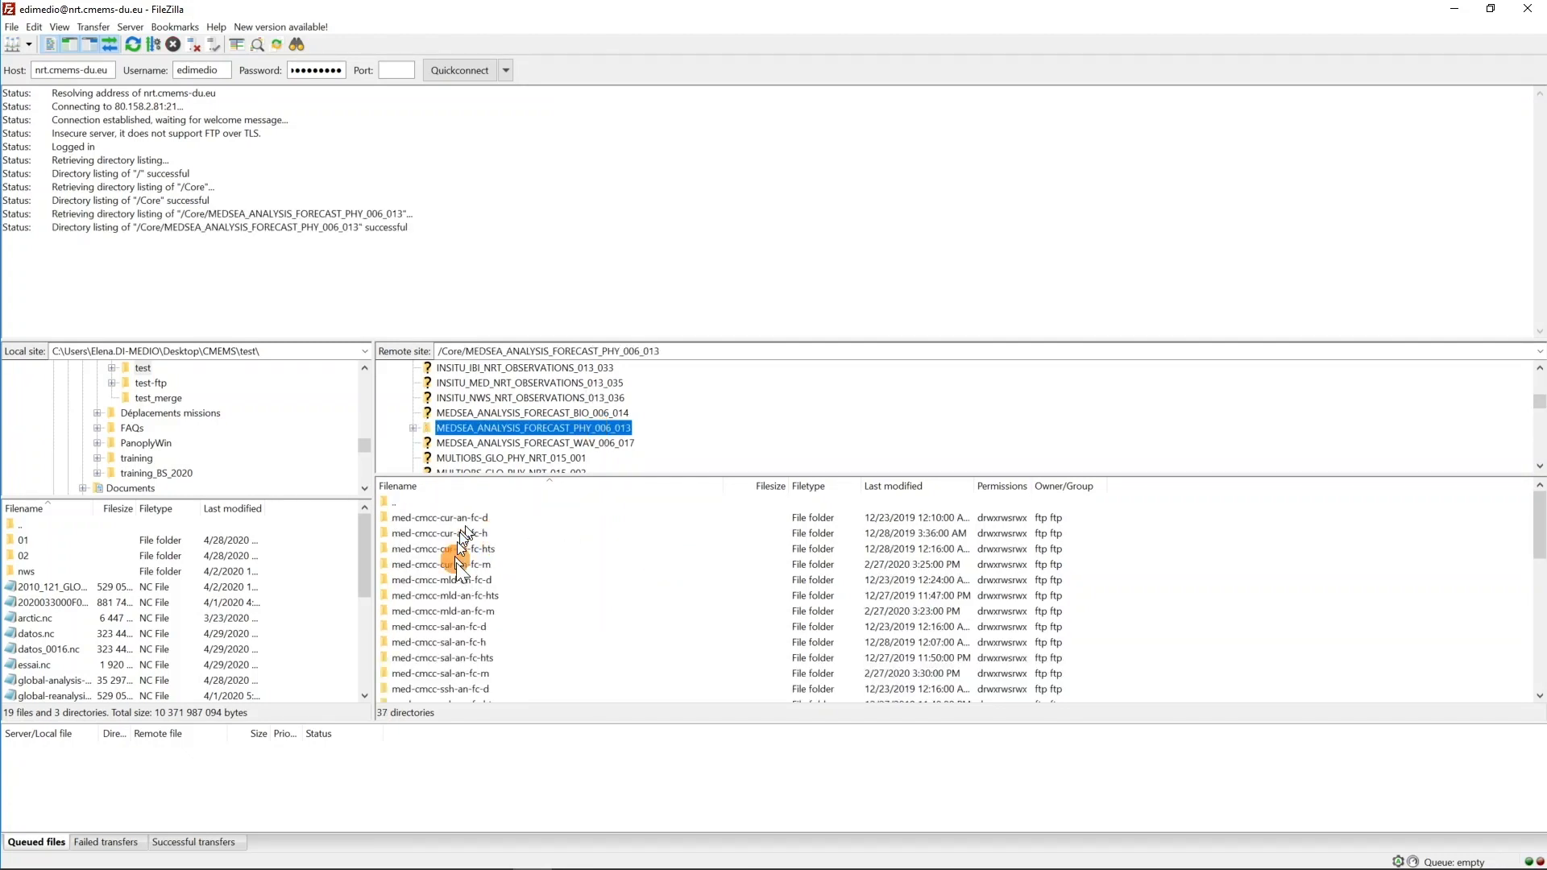
scroll(476, 607, "down", 1)
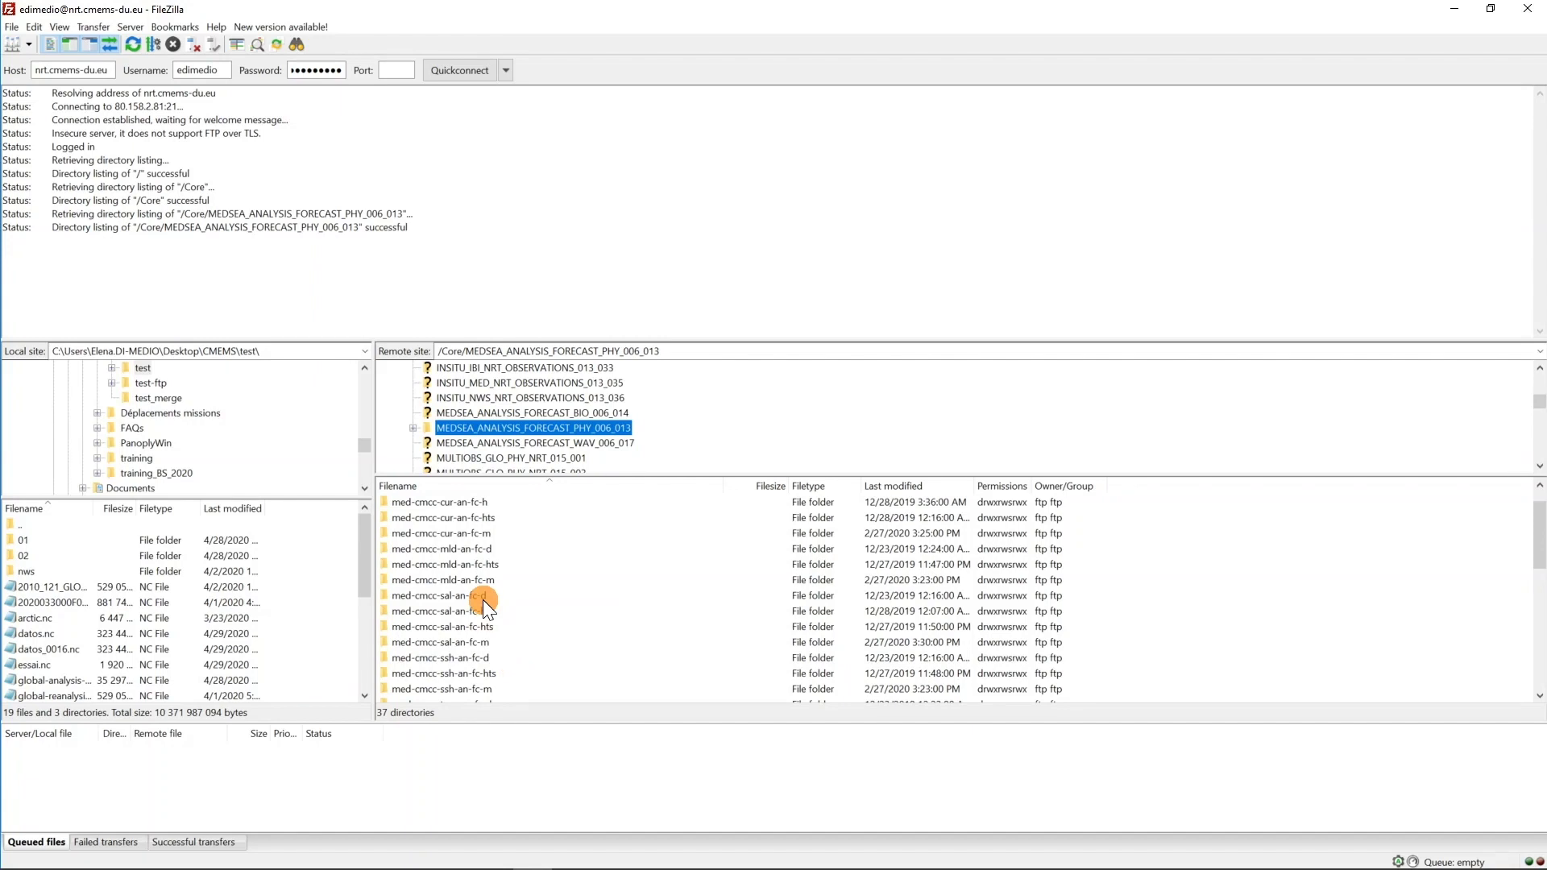
double_click(481, 597)
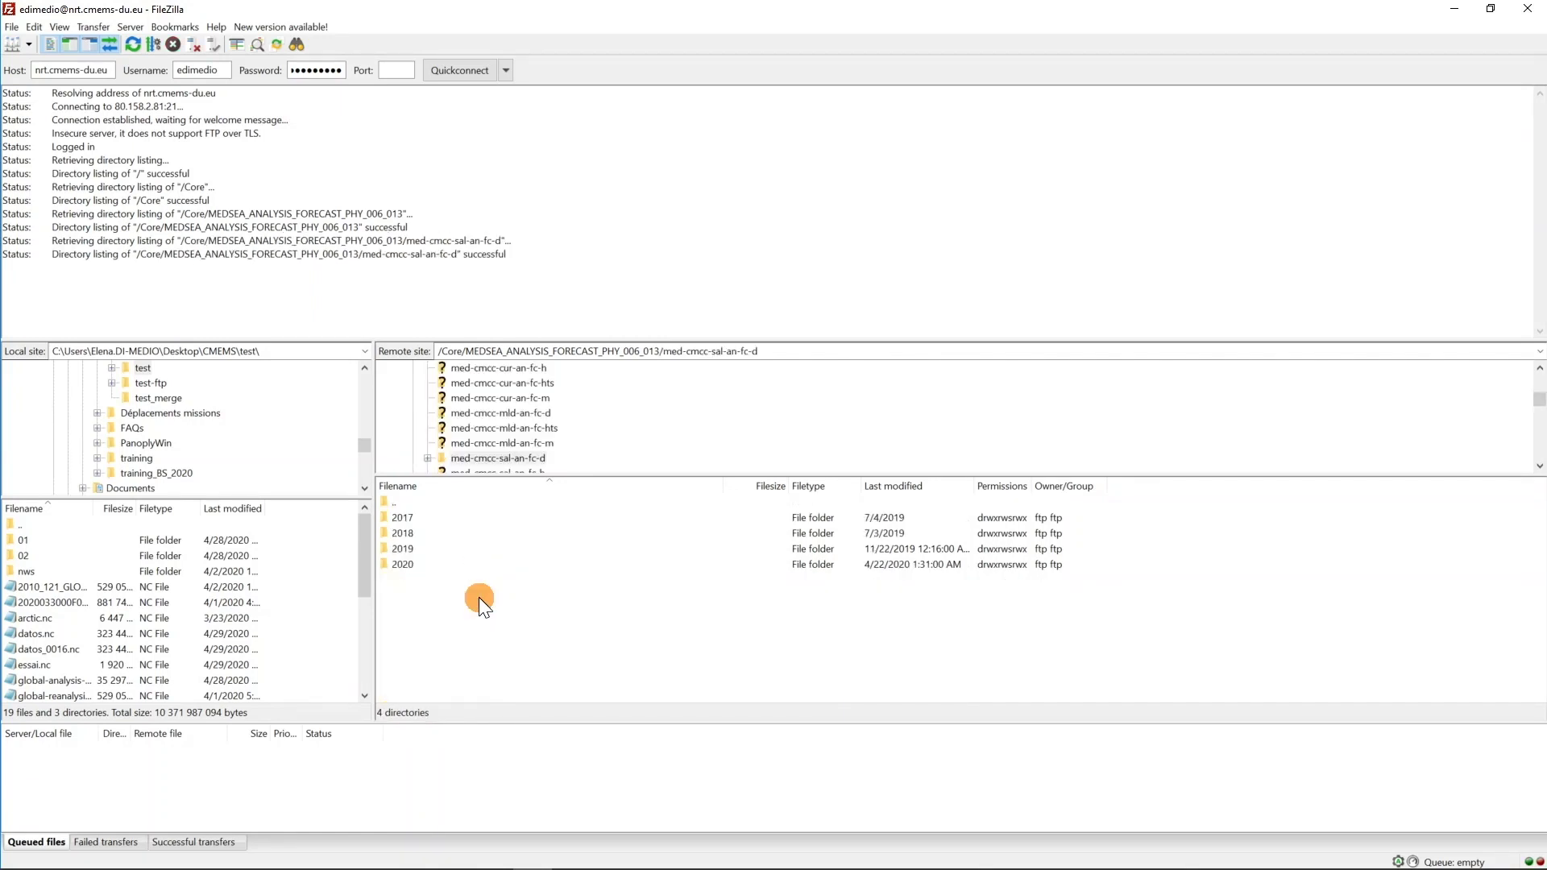
left_click(403, 568)
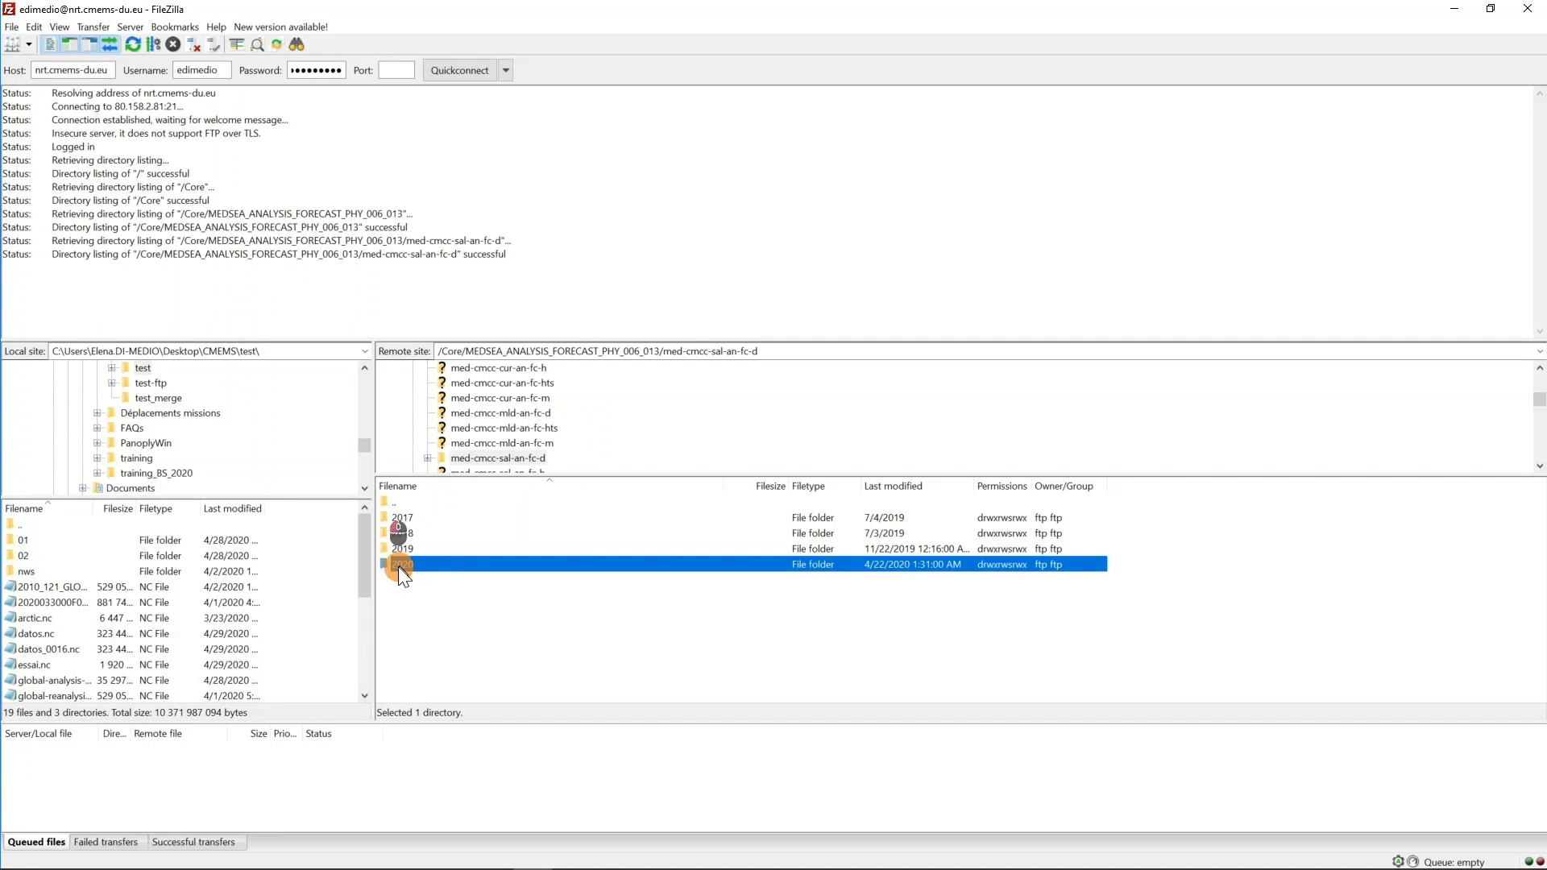
left_click_drag(401, 574, 113, 613)
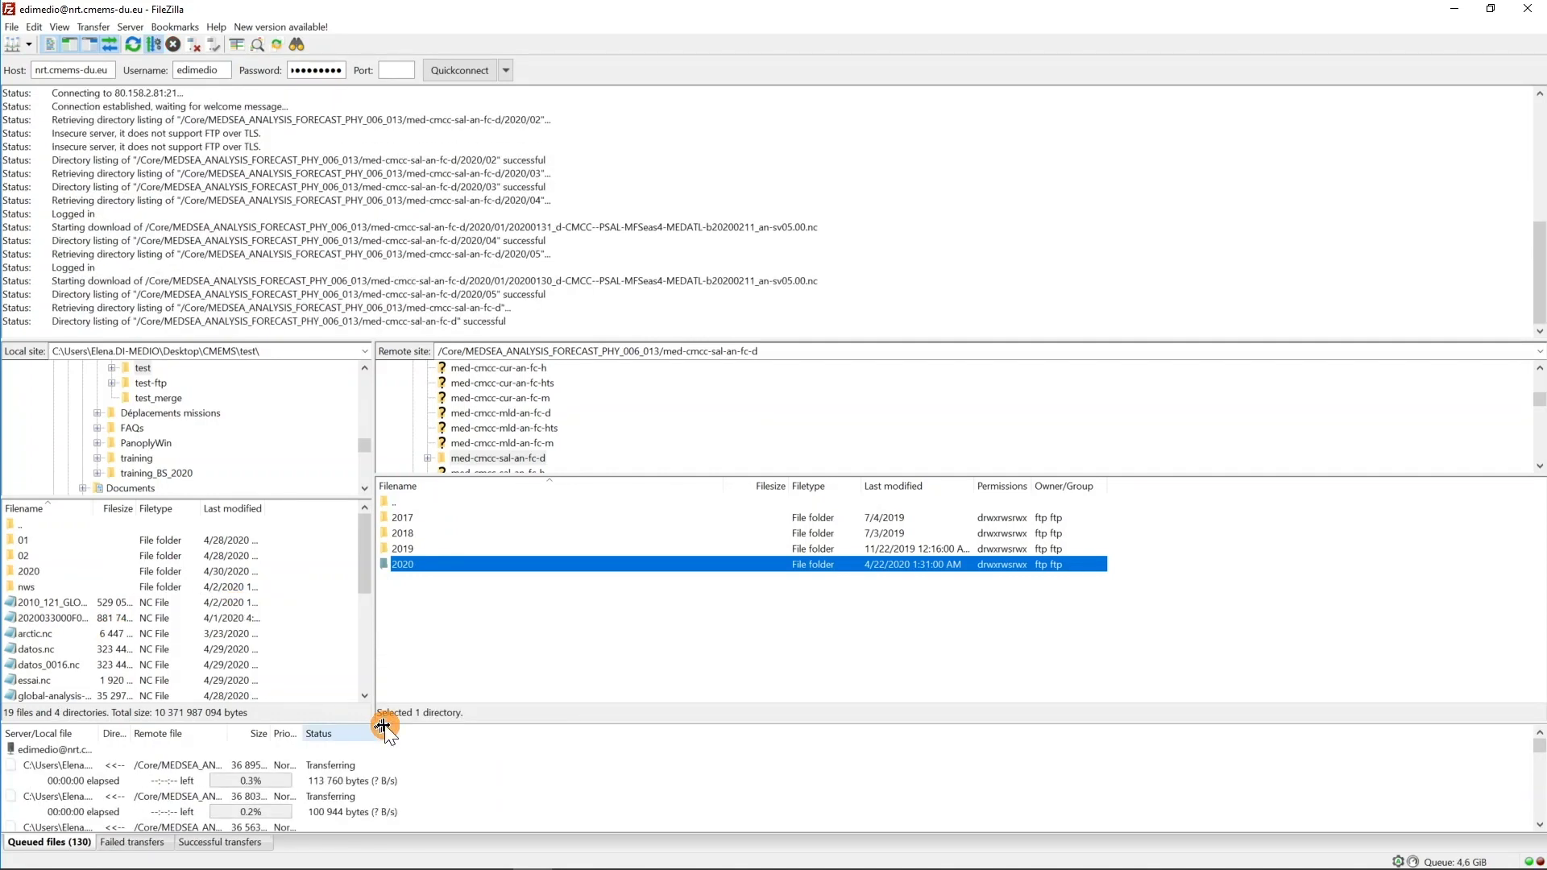
- Drag the splitter above the transfer queue upward to make the queue taller
left_click_drag(384, 727, 404, 484)
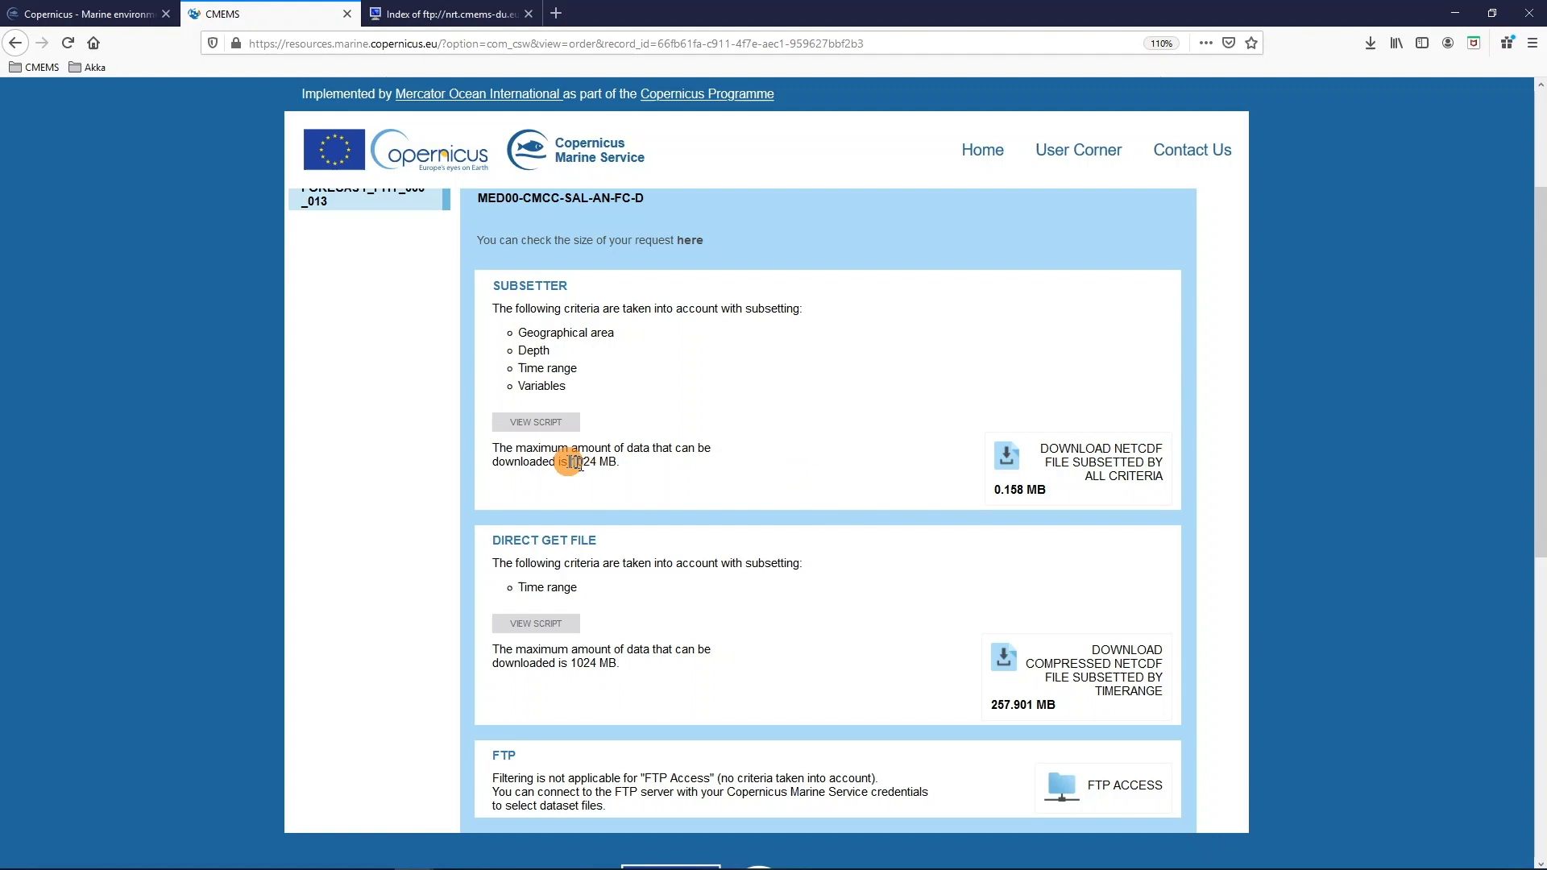
- Point out the 1024 MB download limit, then start a report-issue message to the CMEMS Service Desk
left_click_drag(568, 463, 708, 475)
left_click(709, 465)
scroll(991, 722, "down", 1)
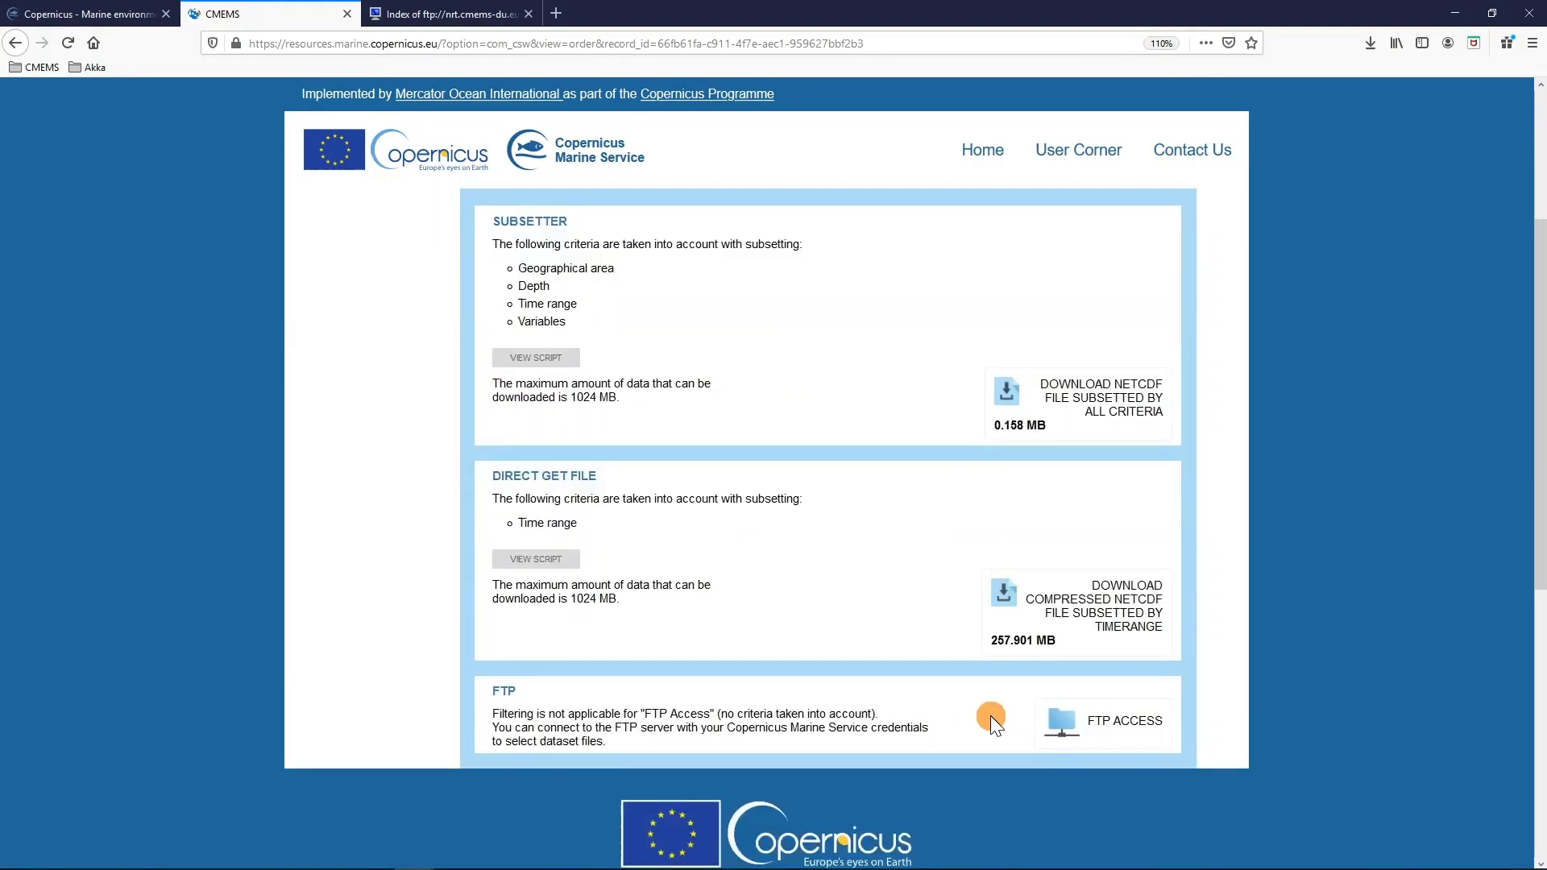
scroll(992, 720, "up", 3)
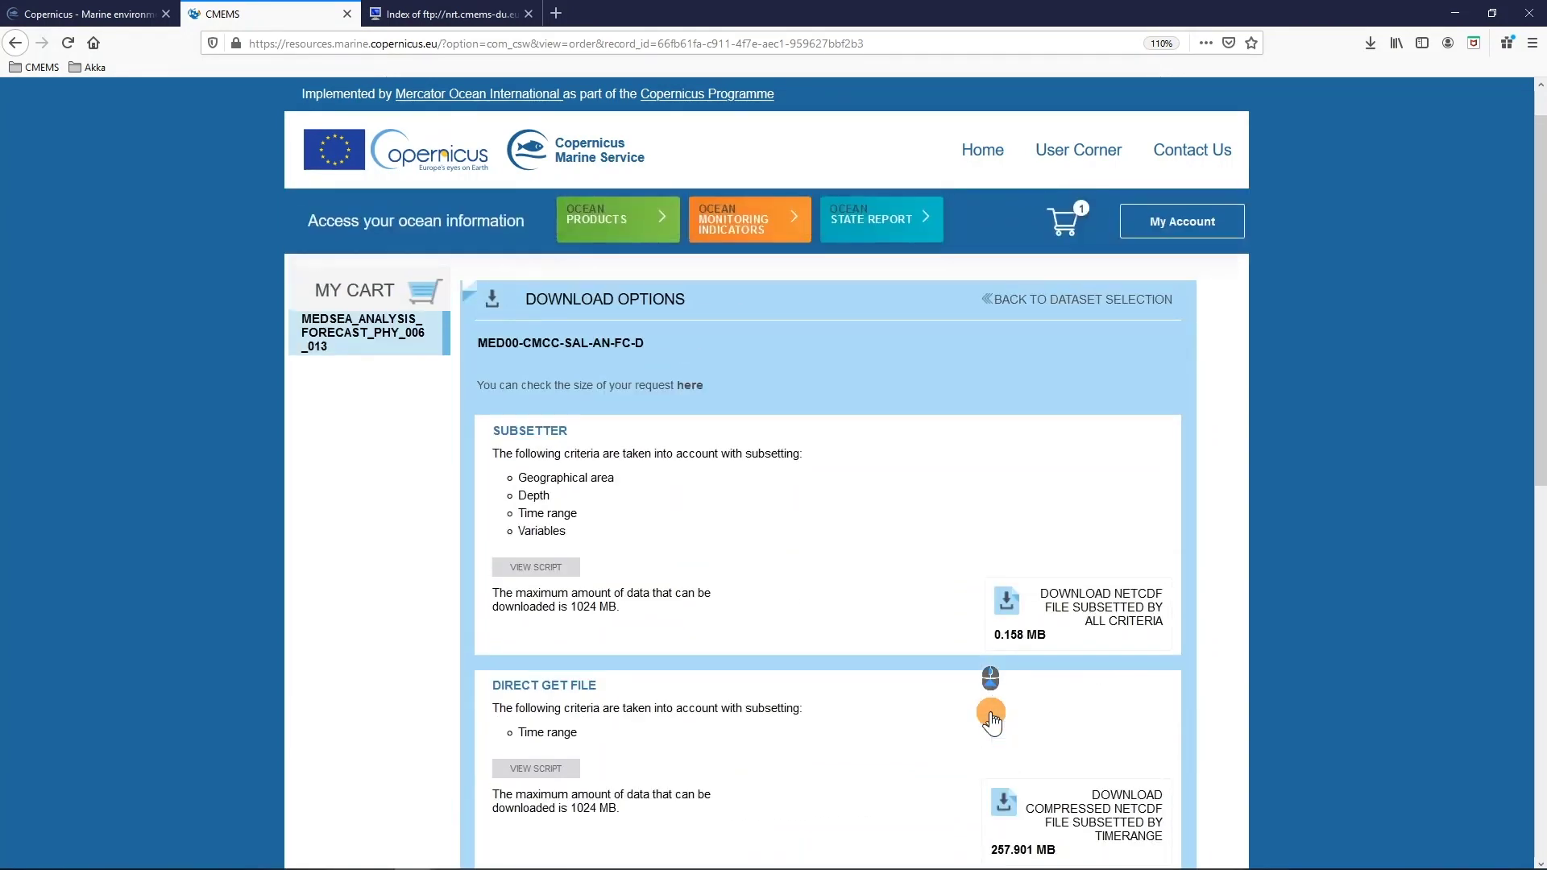
scroll(992, 721, "up", 1)
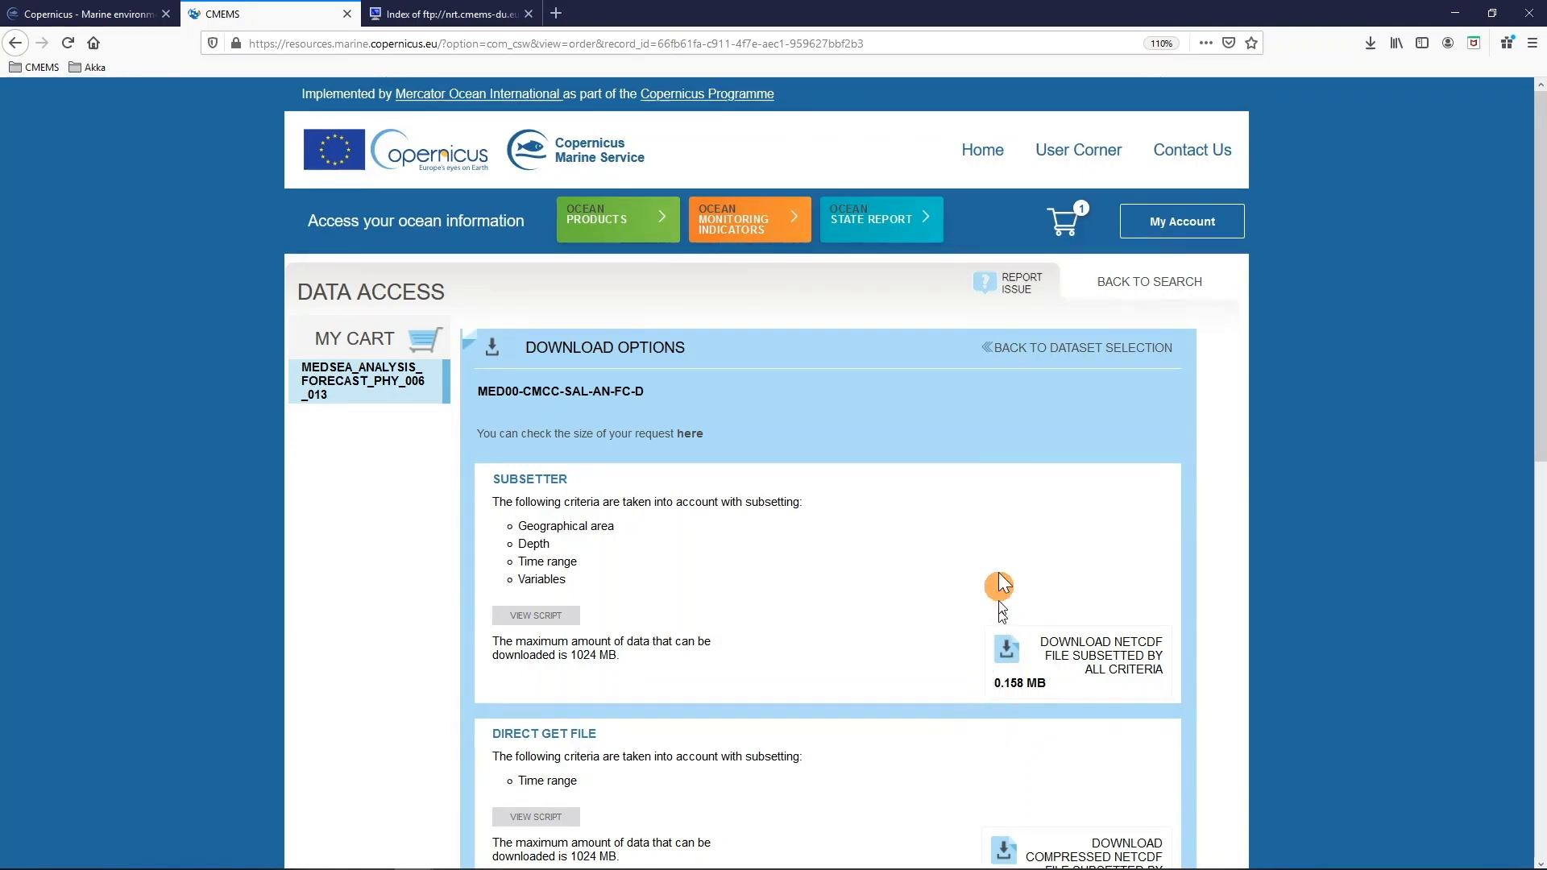
left_click(1000, 281)
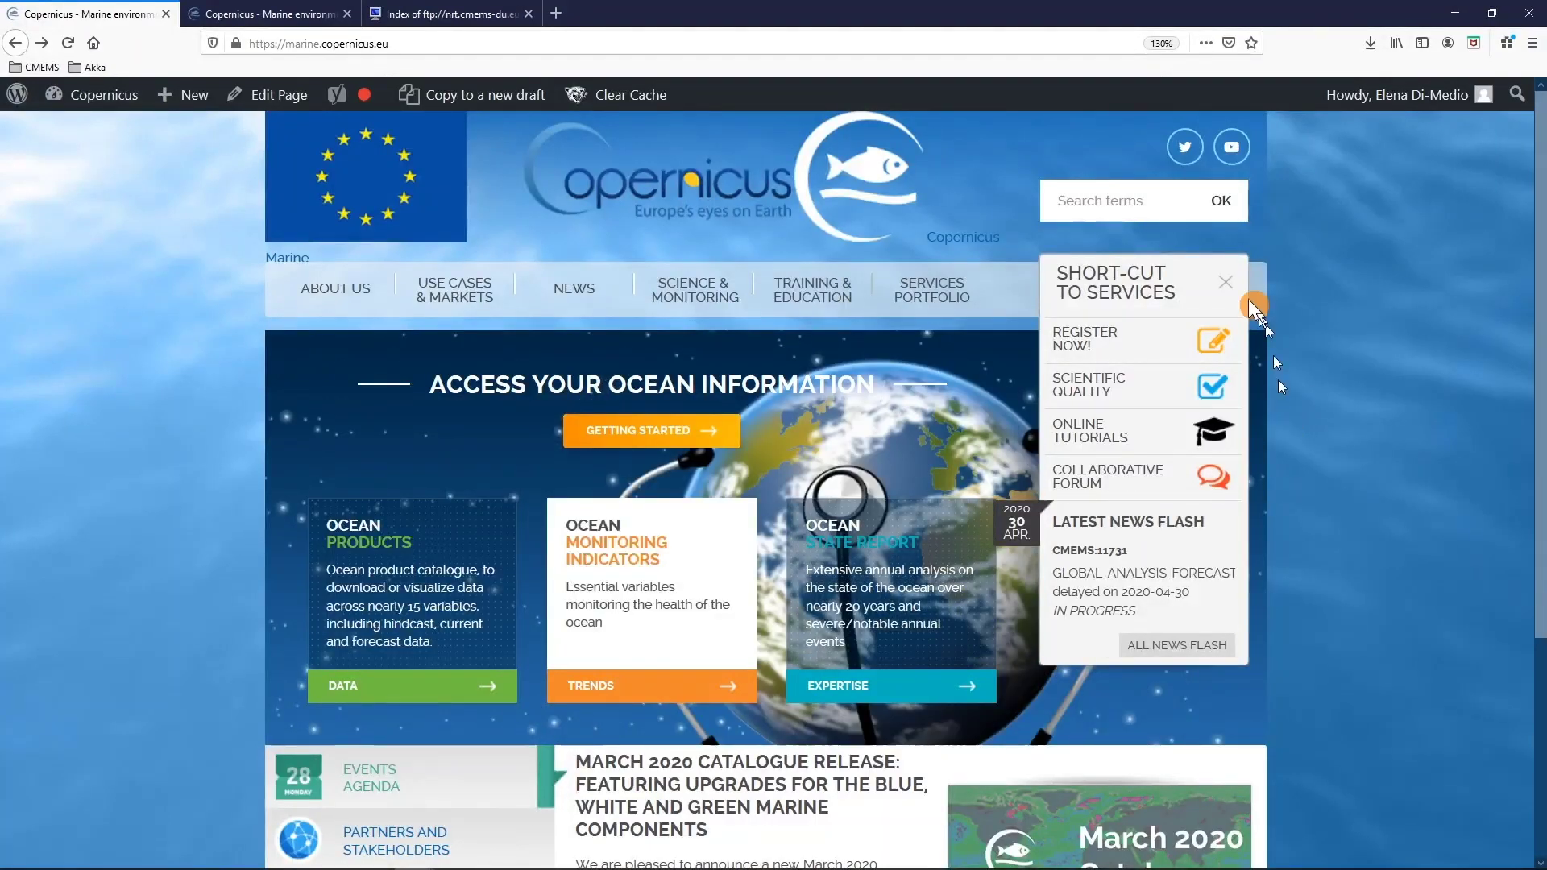
- Open Technical FAQ from the Services Portfolio menu and browse its numbered questions
mouse_move(919, 300)
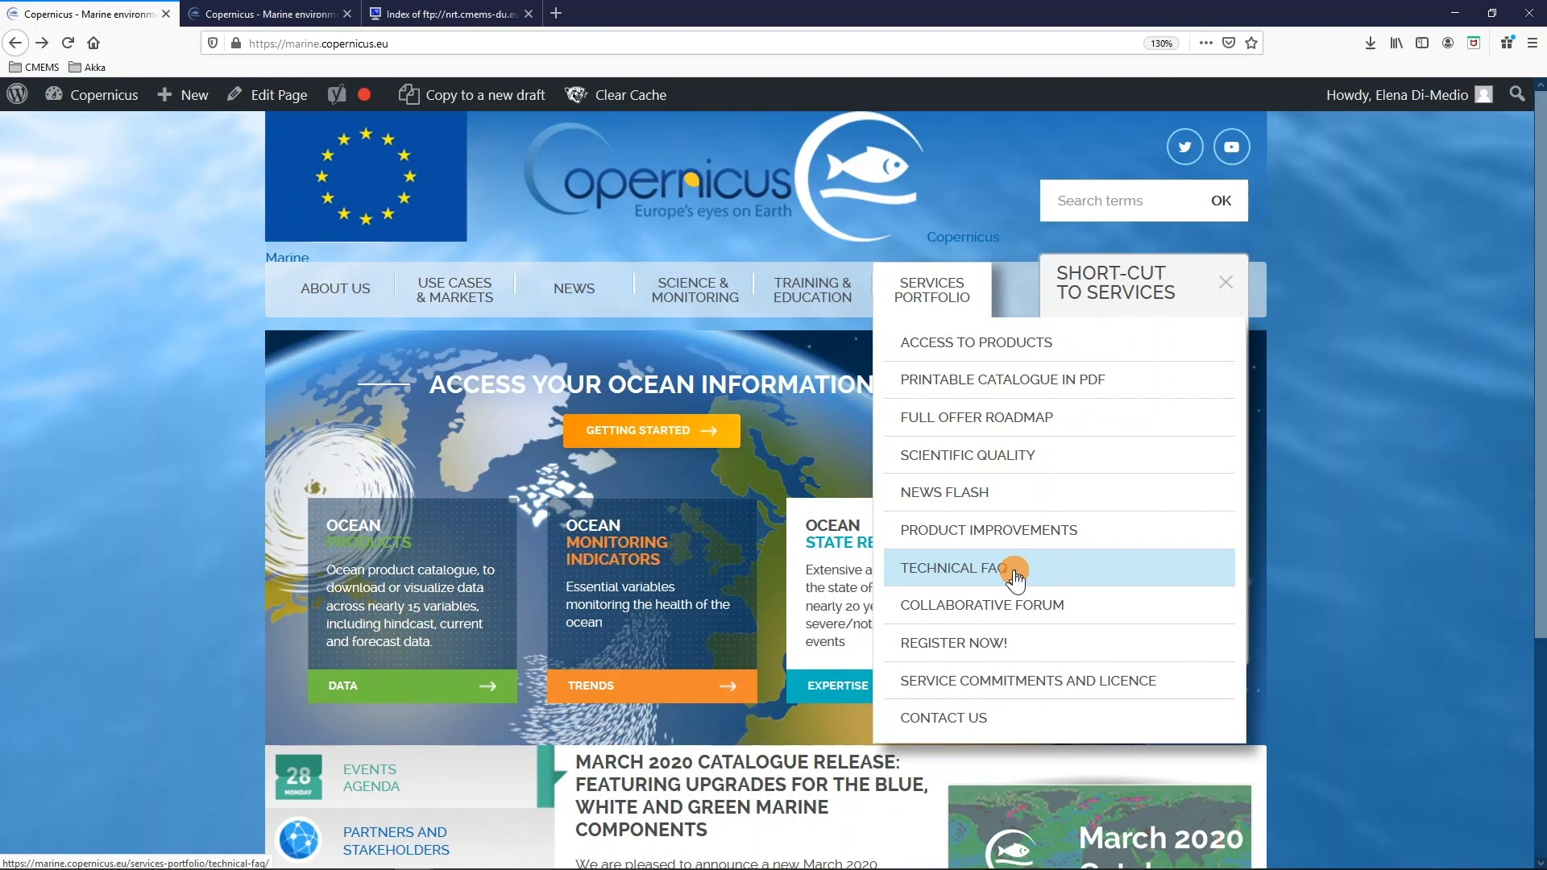
left_click(1014, 574)
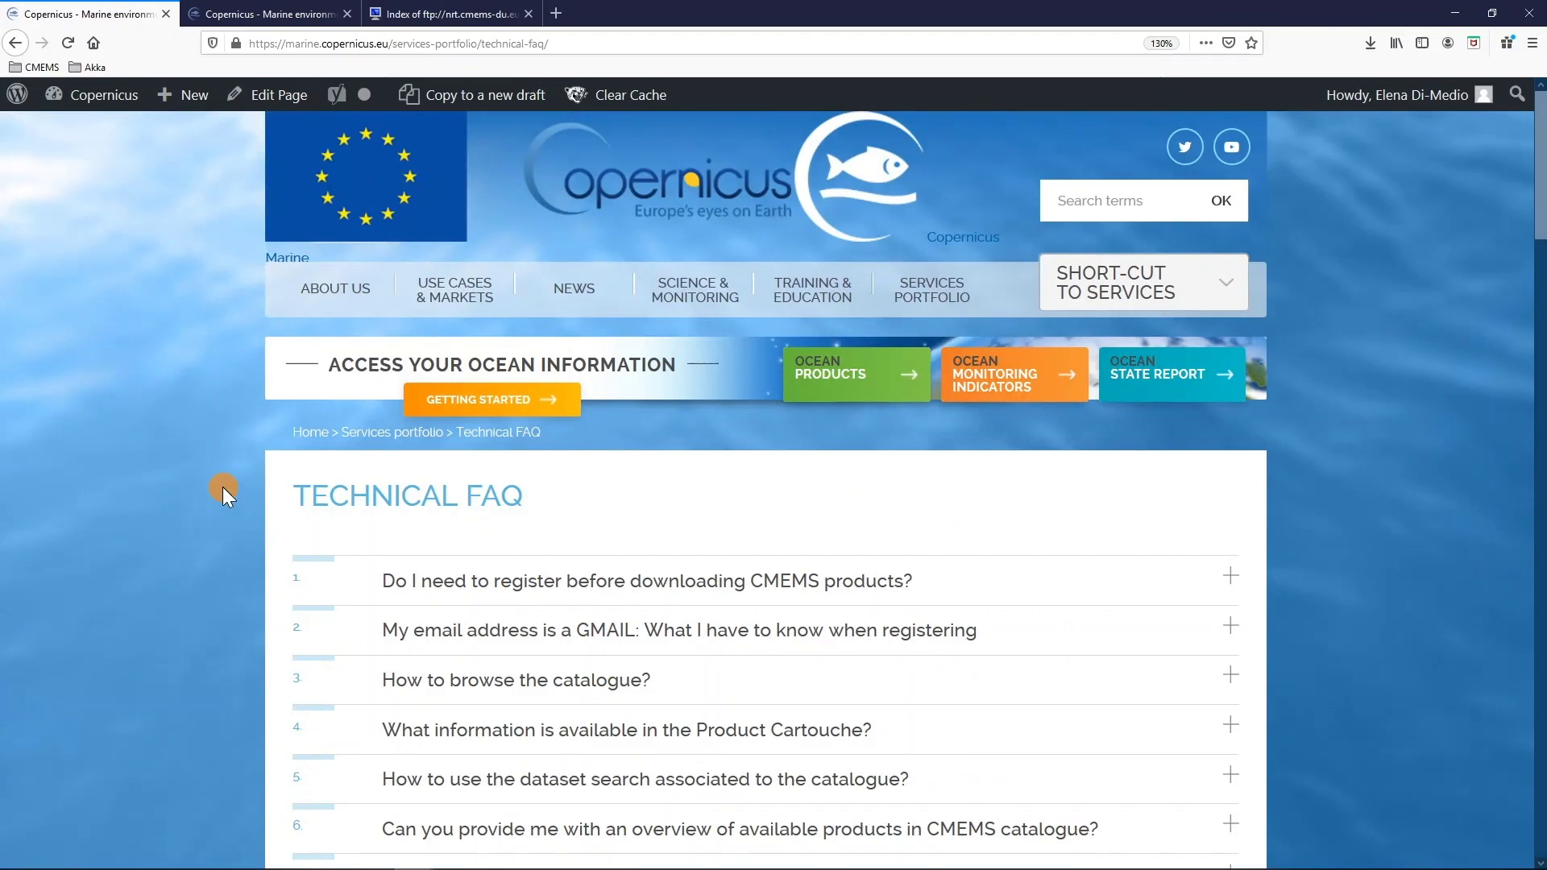
scroll(221, 488, "down", 3)
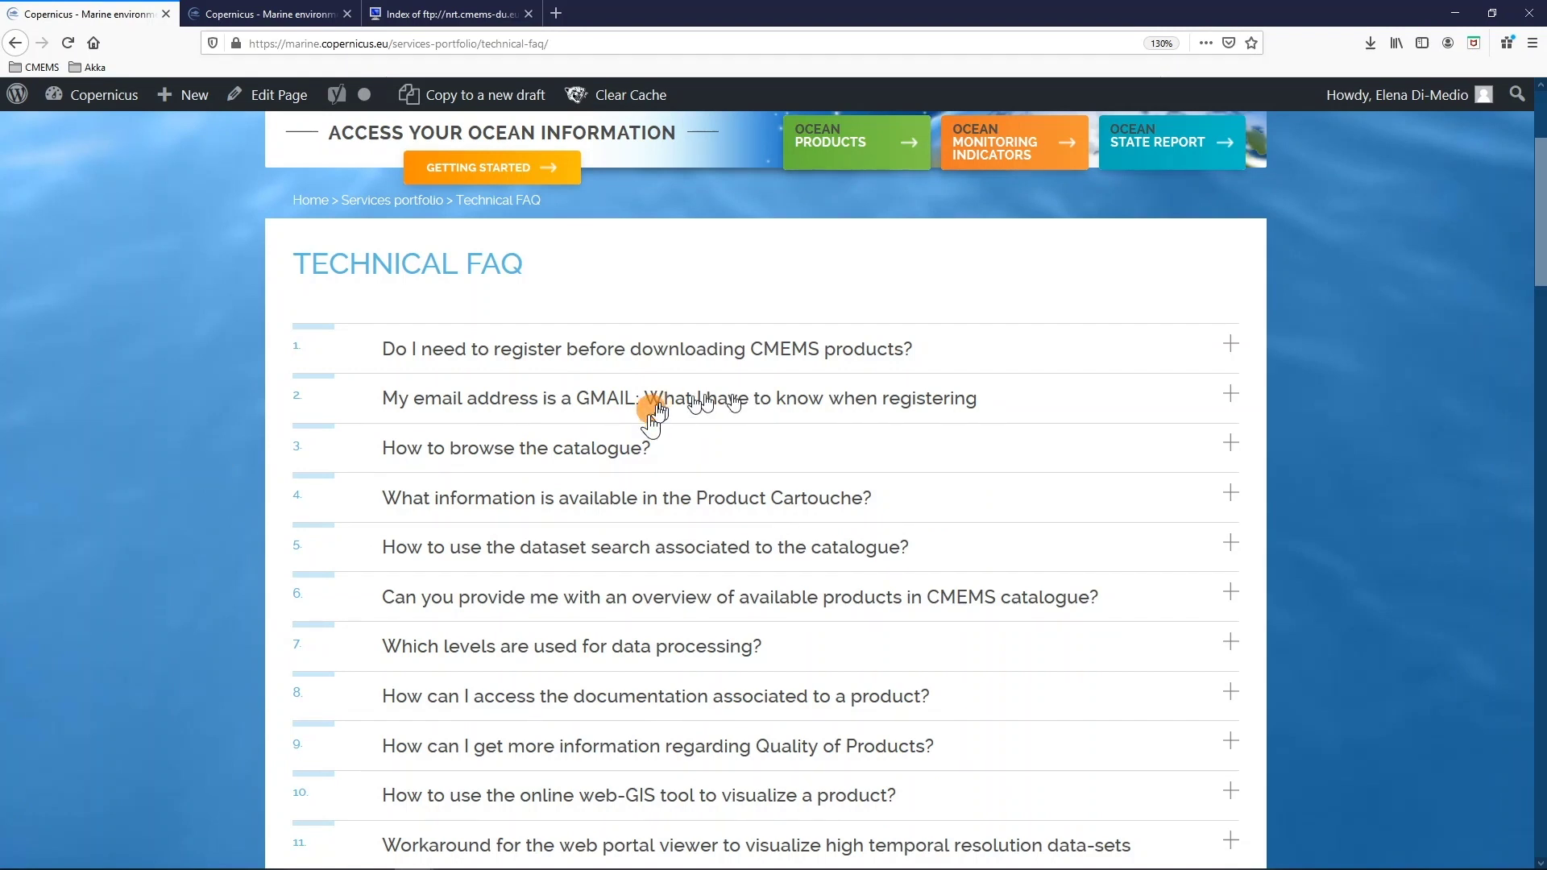
scroll(655, 413, "down", 2)
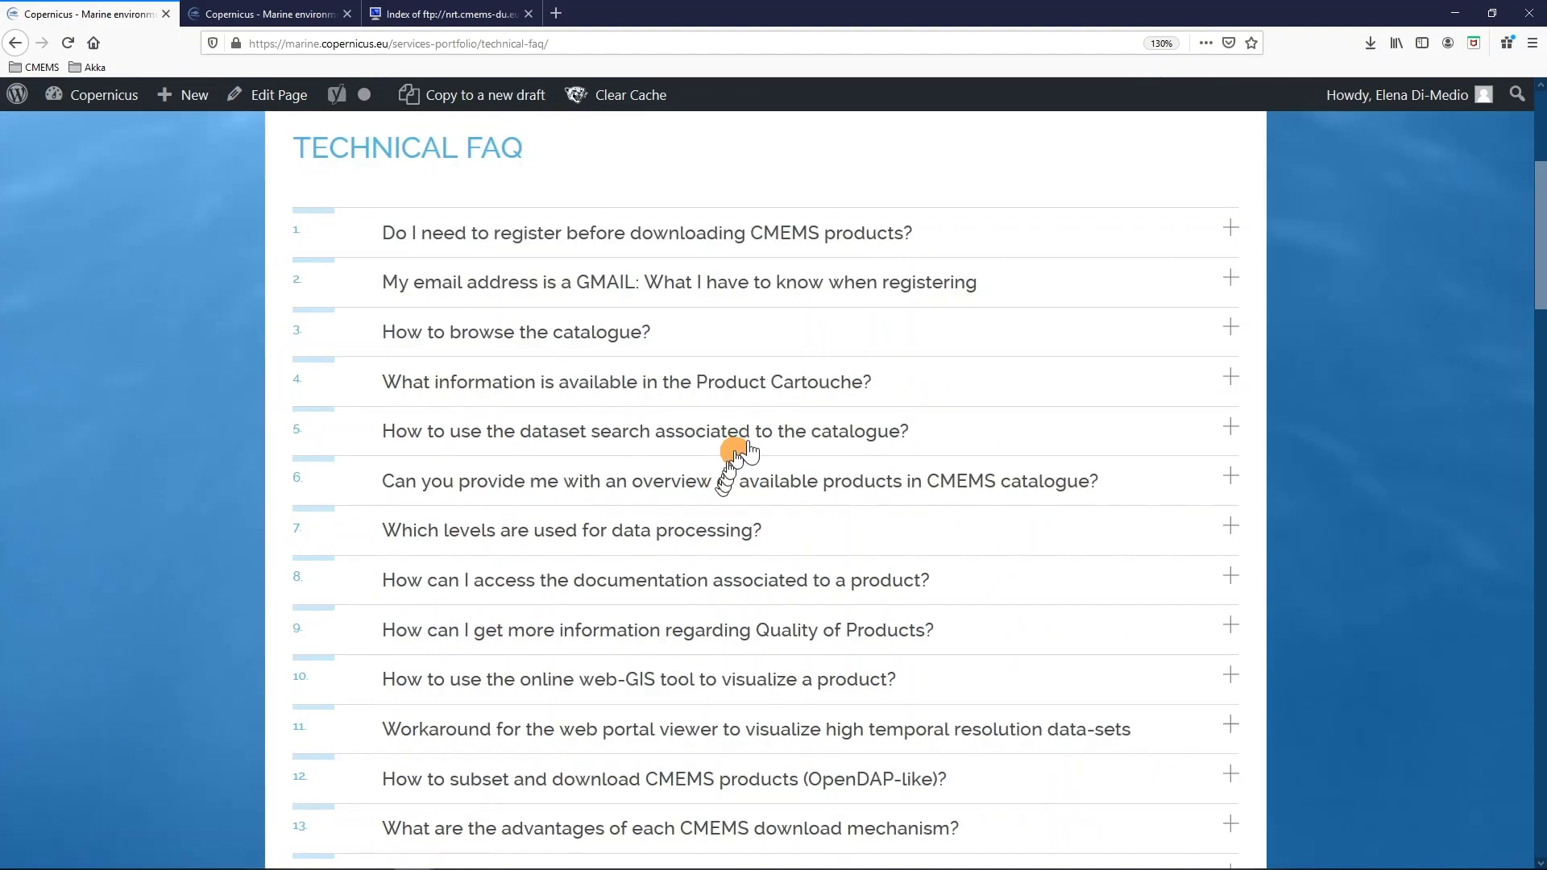
scroll(735, 454, "down", 7)
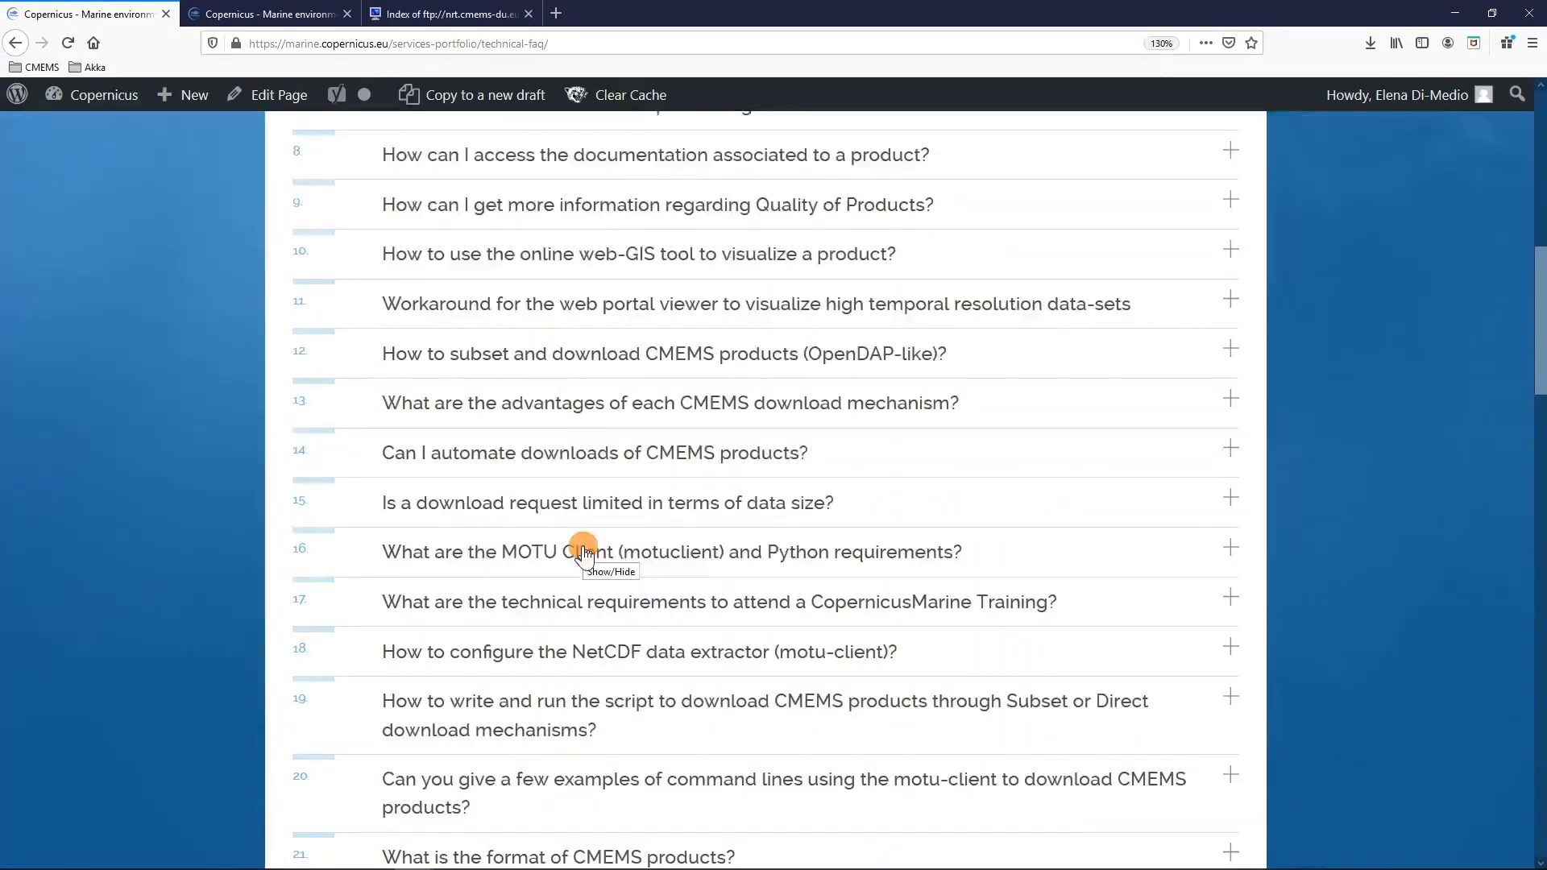
scroll(616, 564, "down", 3)
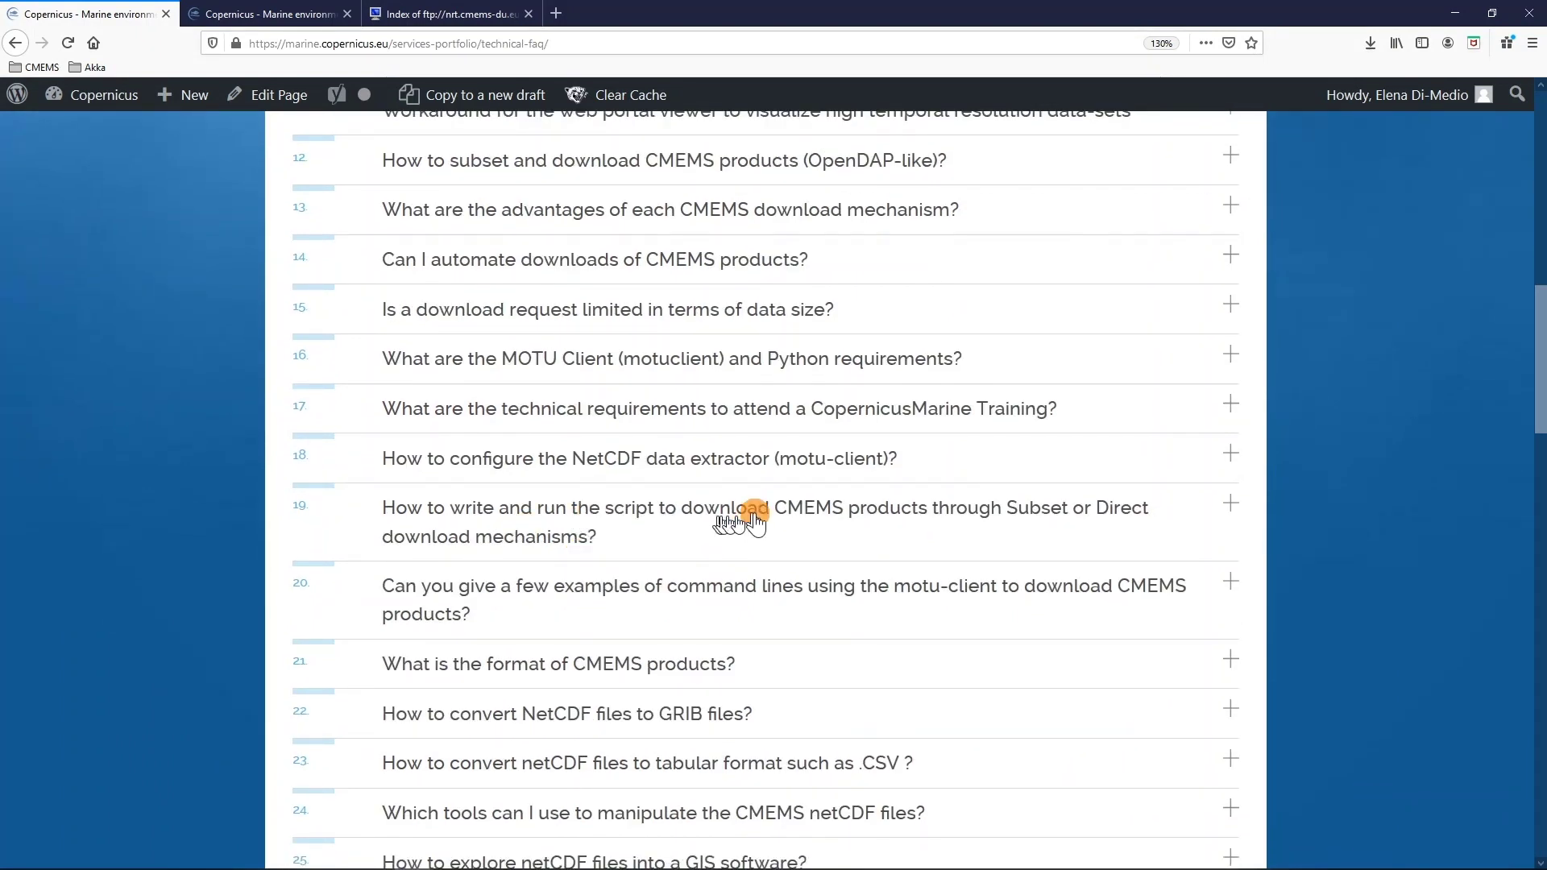
- Expand FAQ 19 on download scripts and read its motuclient command lines for Windows, Linux and macOS
left_click(811, 528)
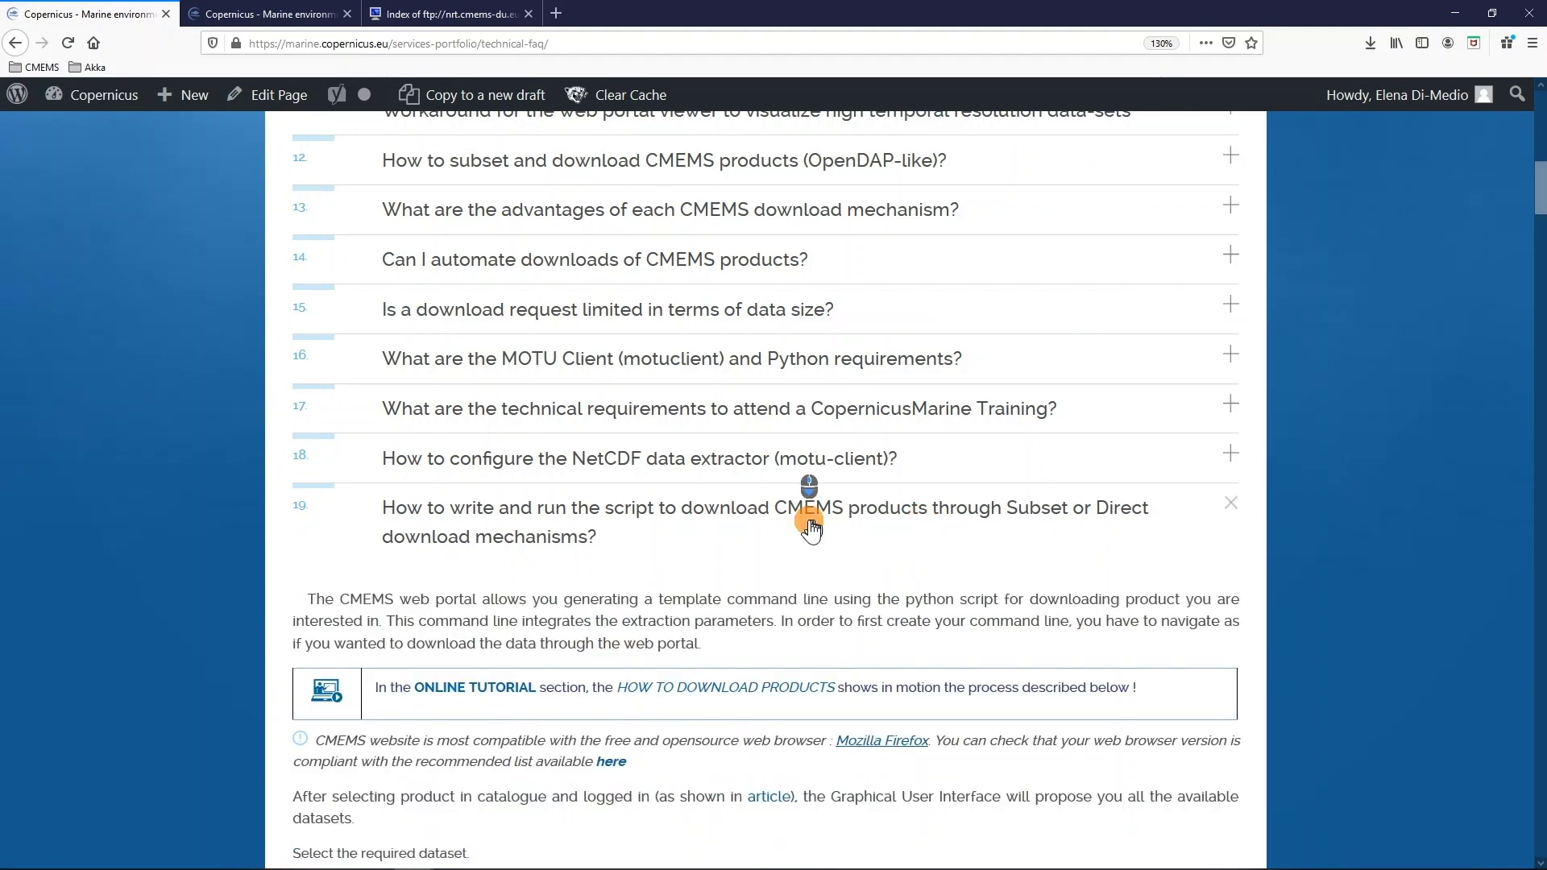
scroll(812, 528, "down", 3)
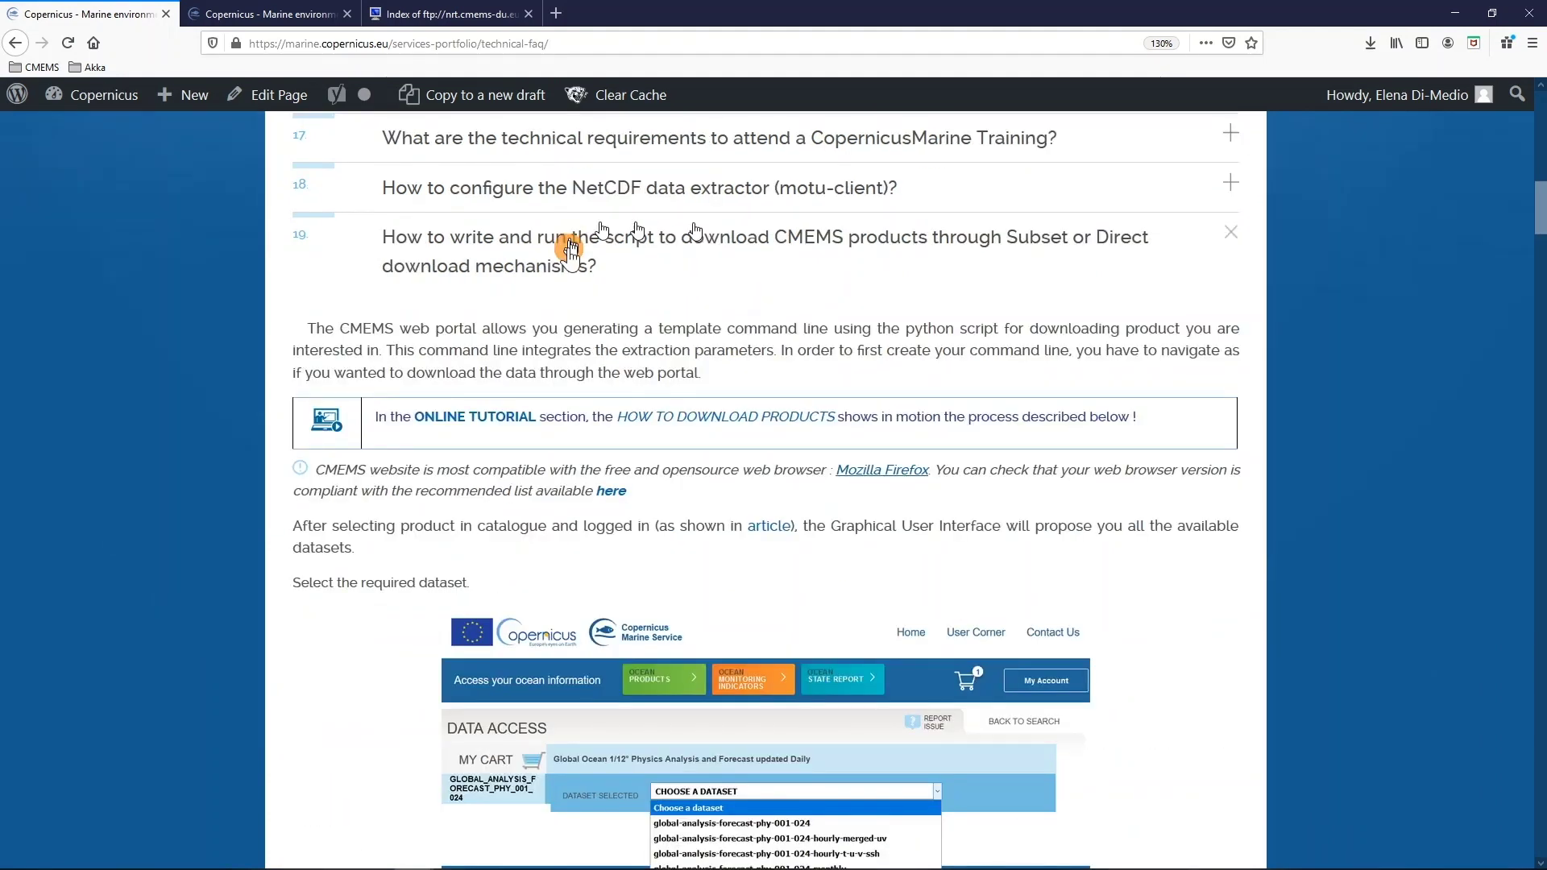
scroll(570, 250, "down", 5)
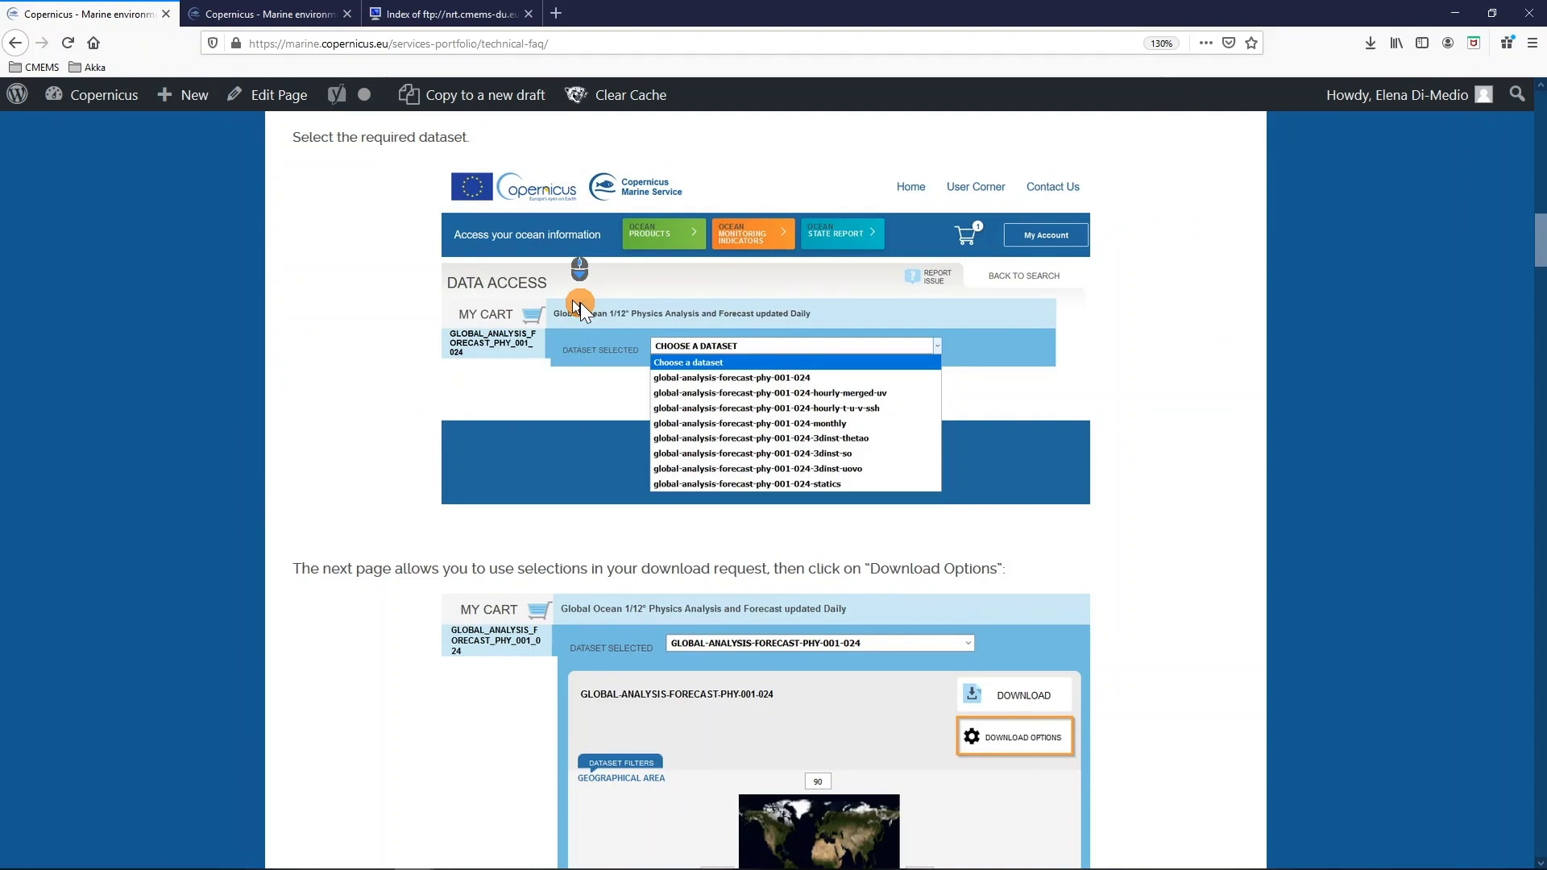
scroll(580, 303, "down", 10)
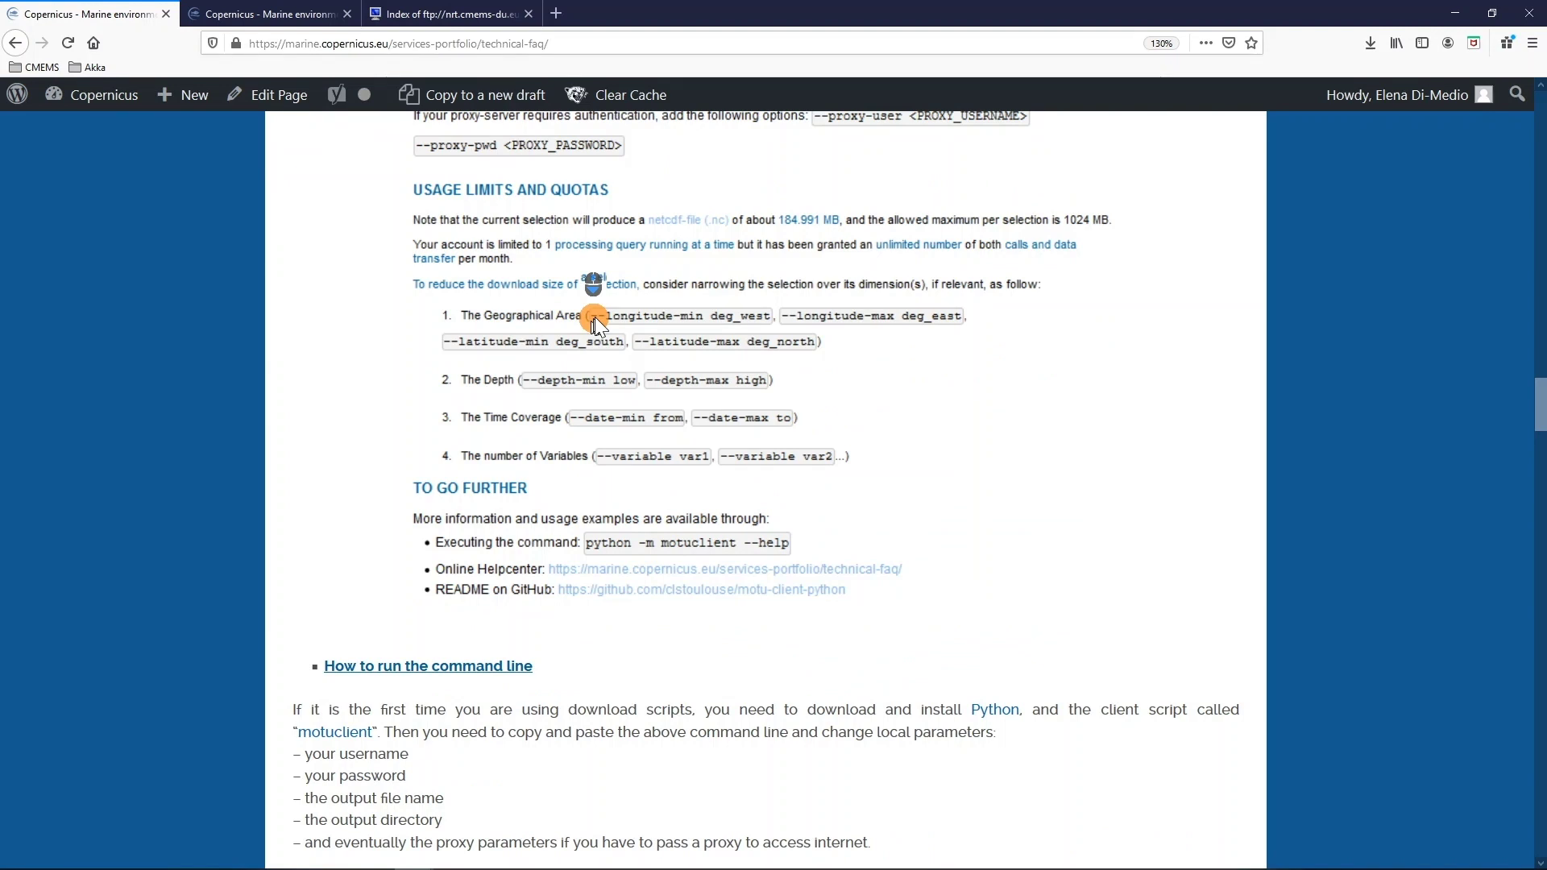
scroll(595, 317, "down", 10)
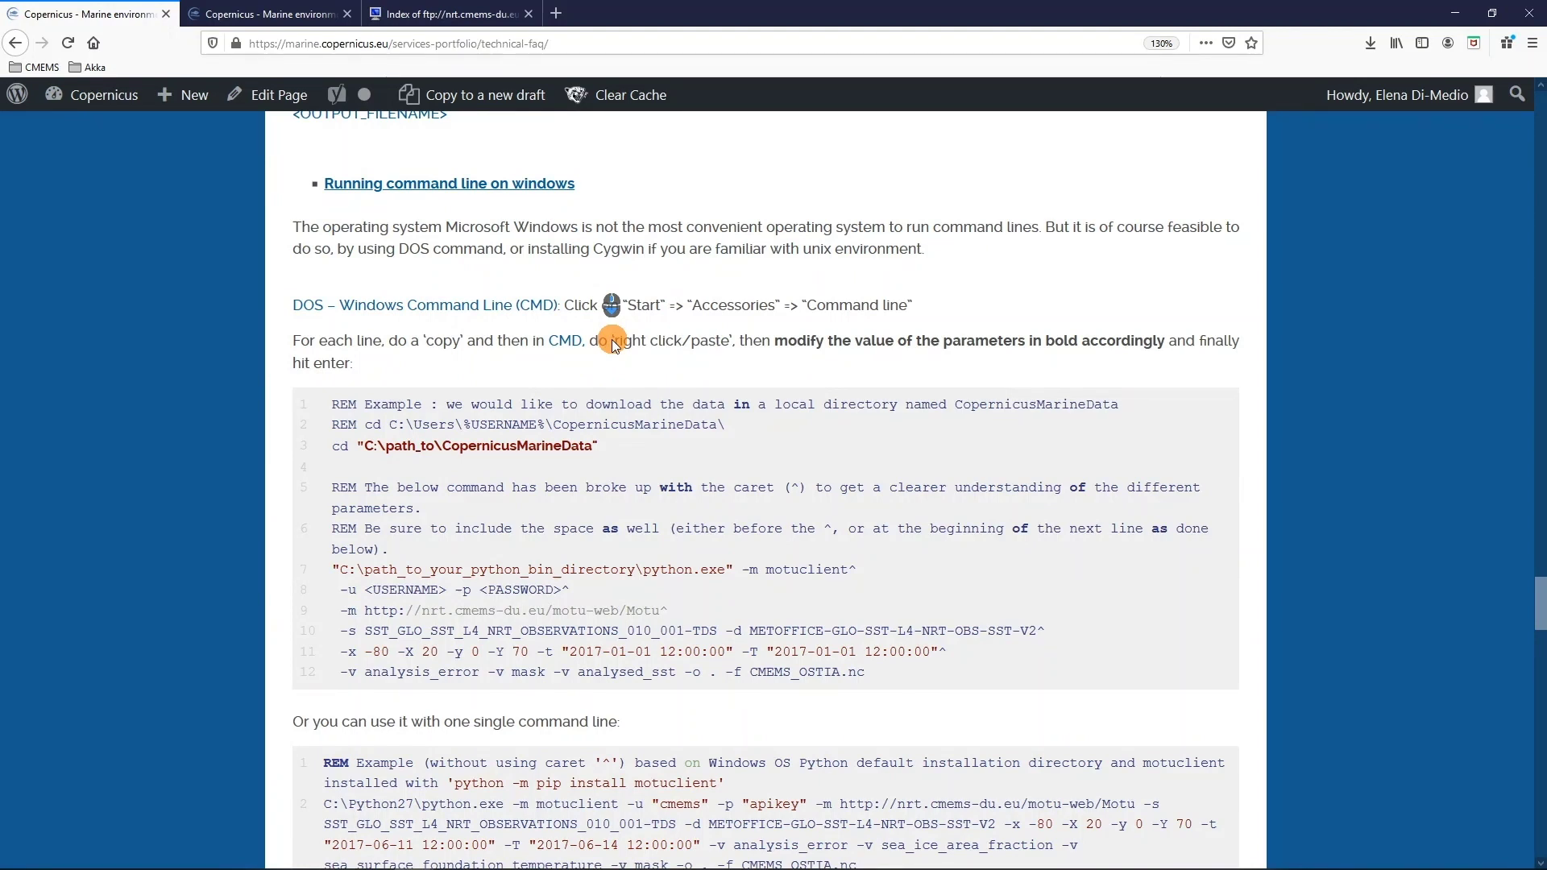
scroll(612, 341, "down", 10)
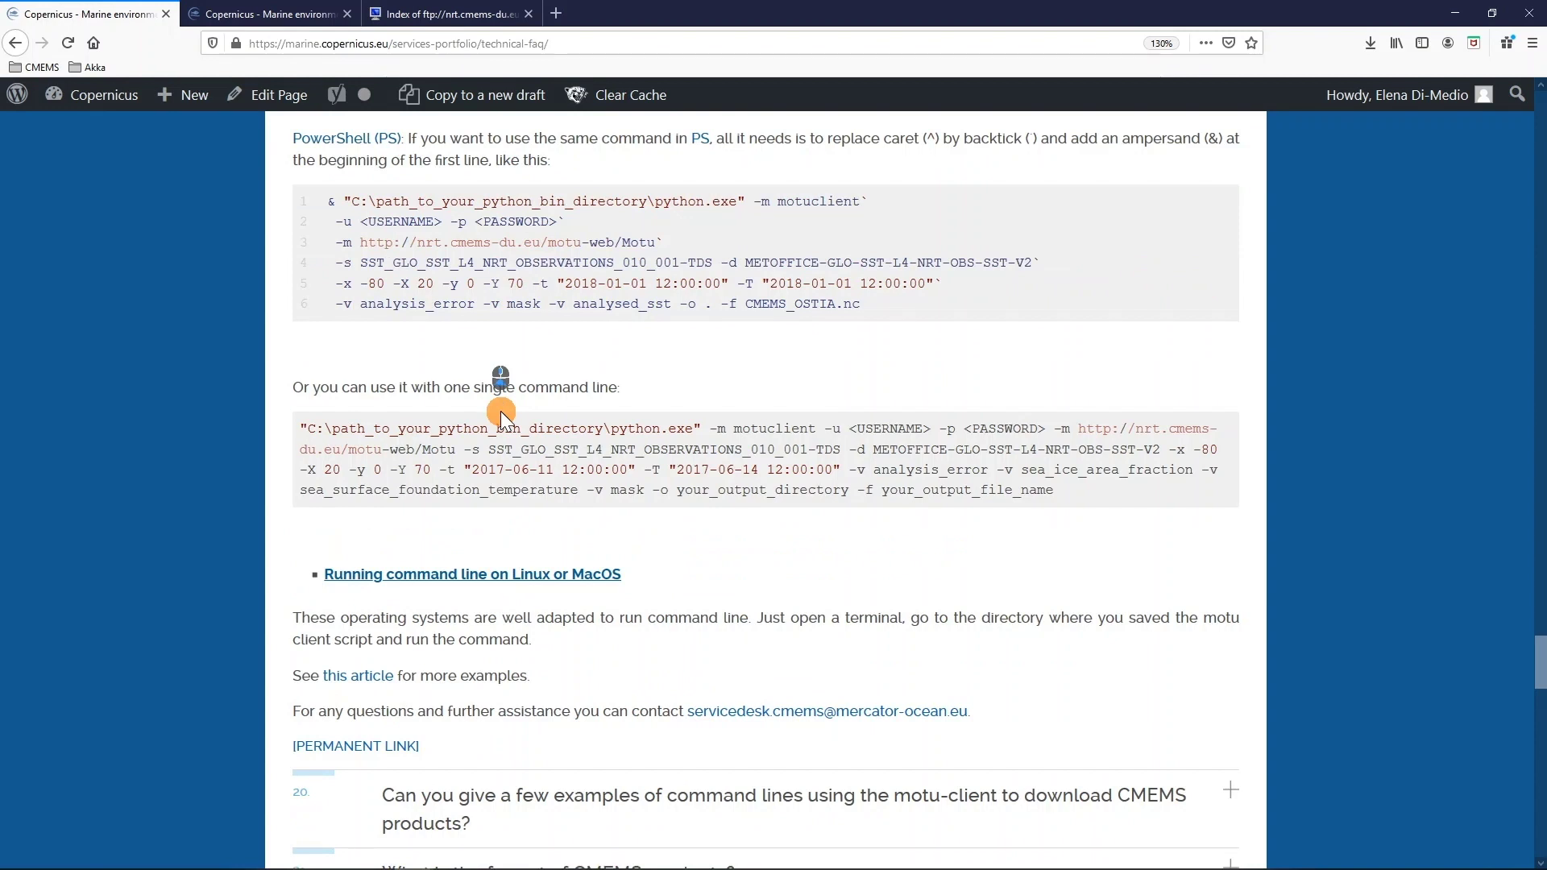
scroll(501, 411, "down", 3)
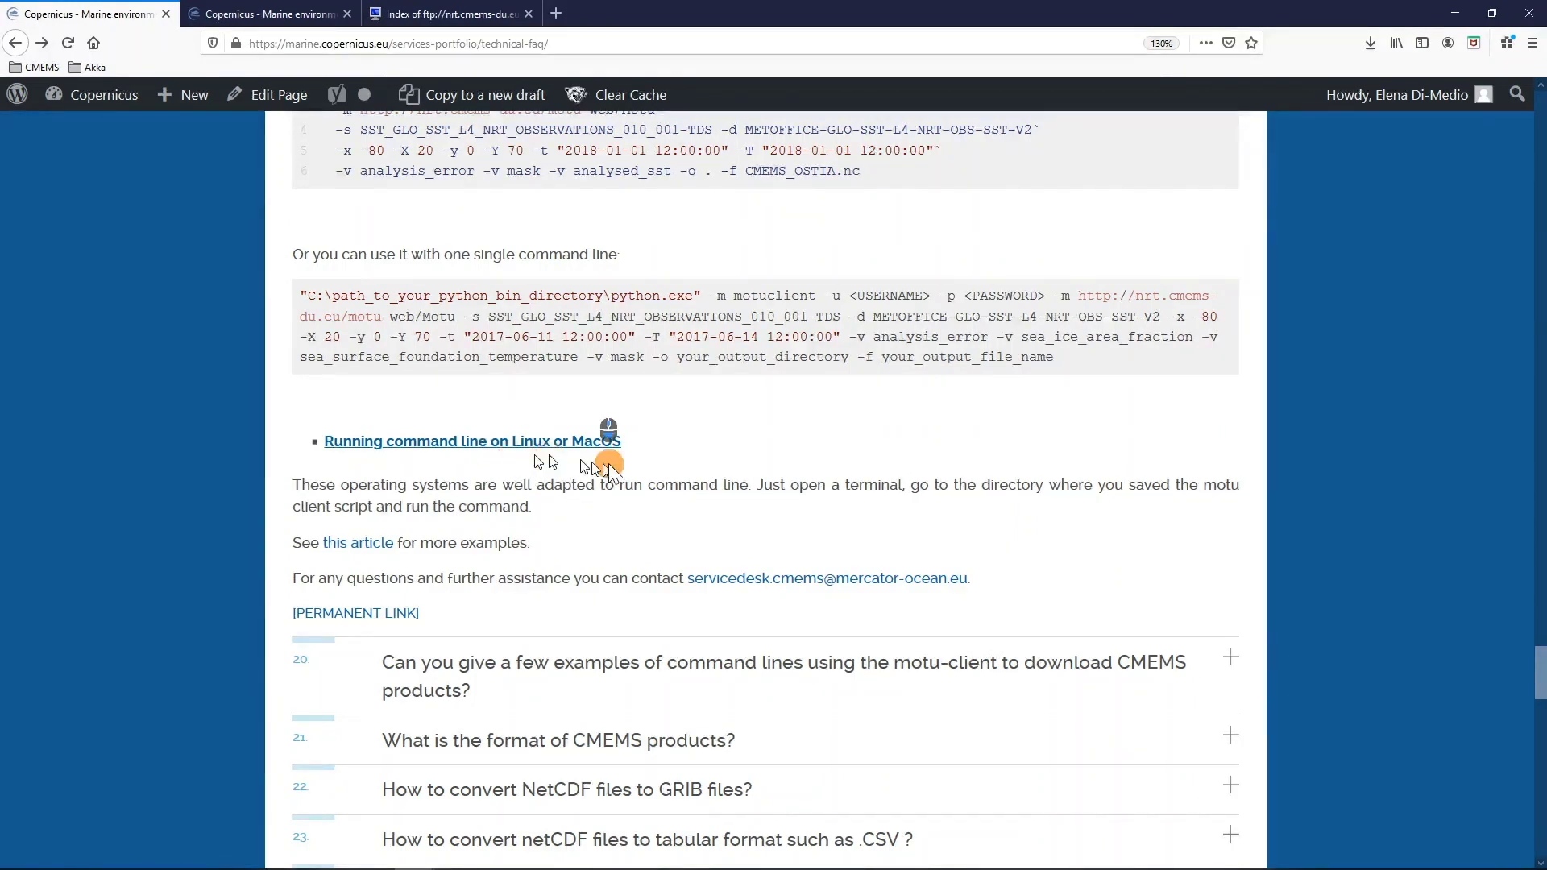
scroll(649, 470, "down", 7)
- Open Contact Us via the footer's Ask the Service Desk link and view its Submit a request option
scroll(827, 540, "down", 5)
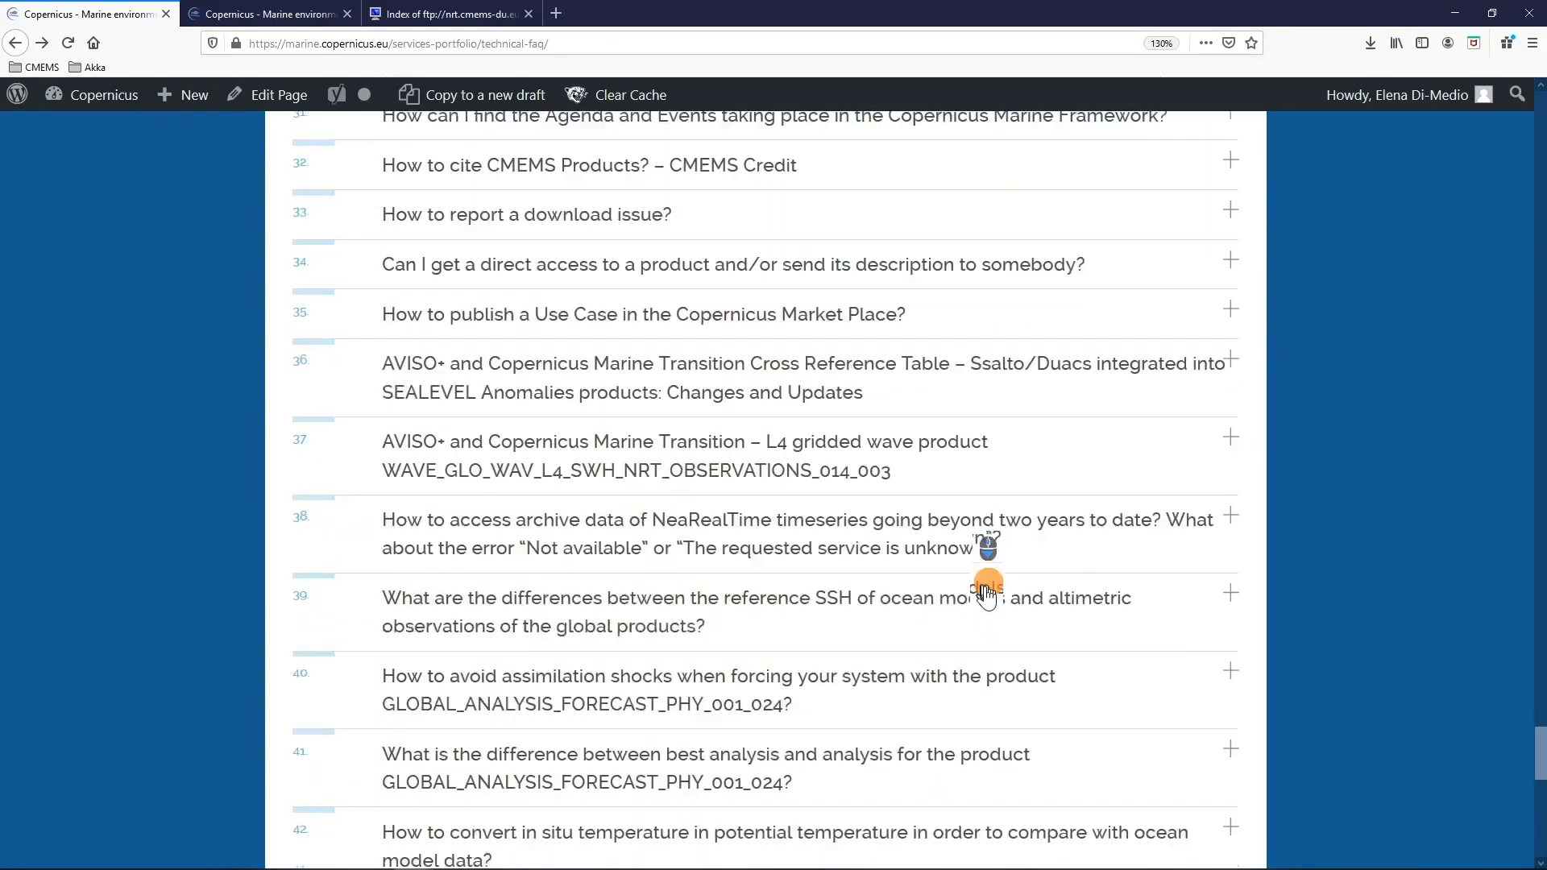
scroll(984, 582, "down", 5)
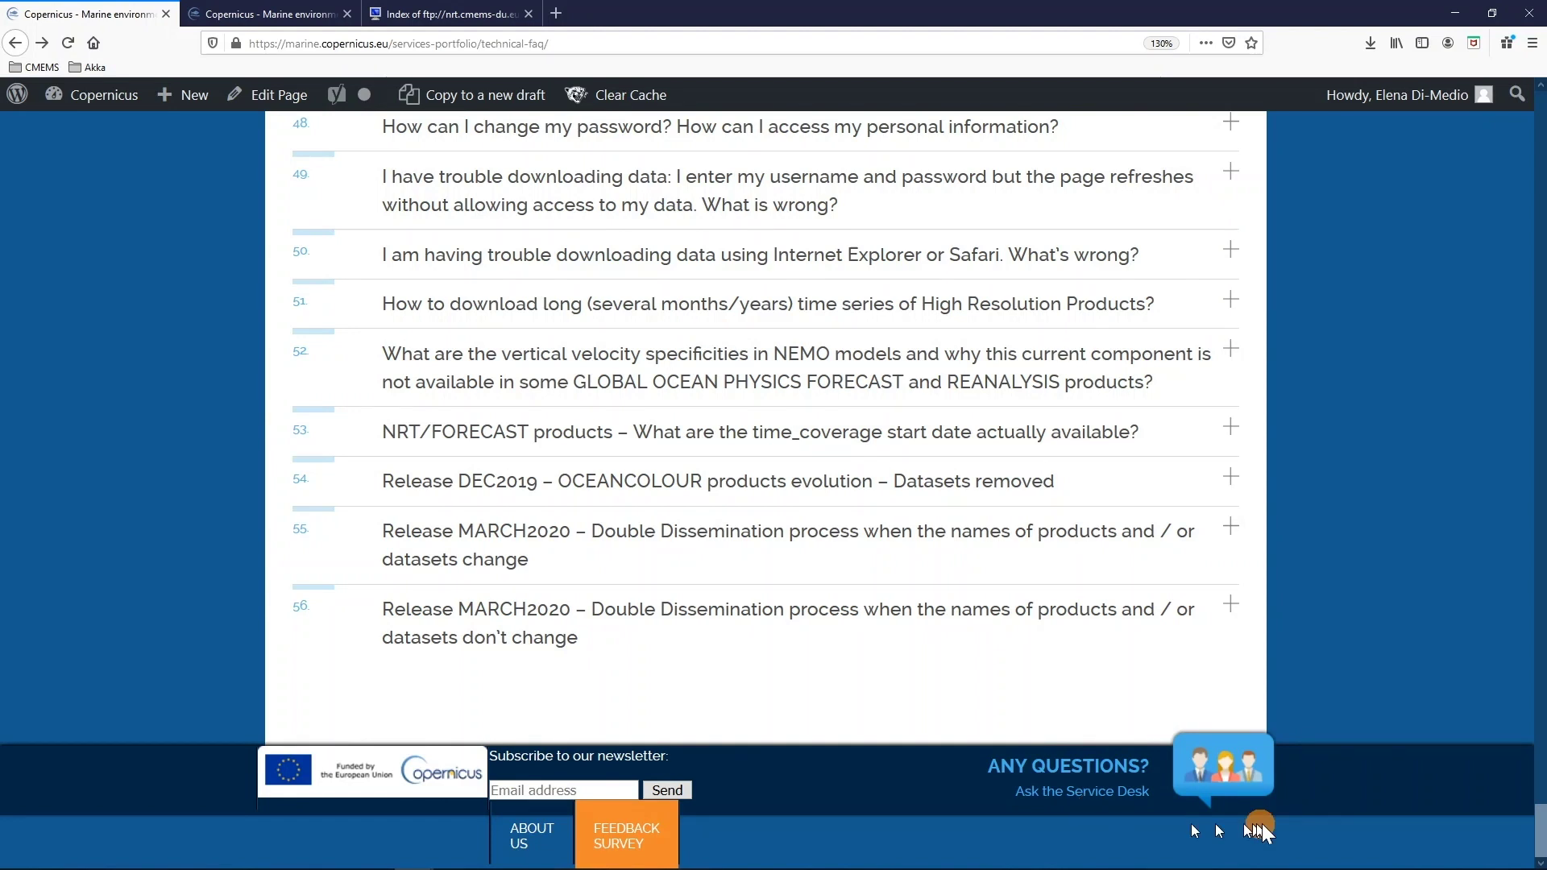
left_click(1077, 780)
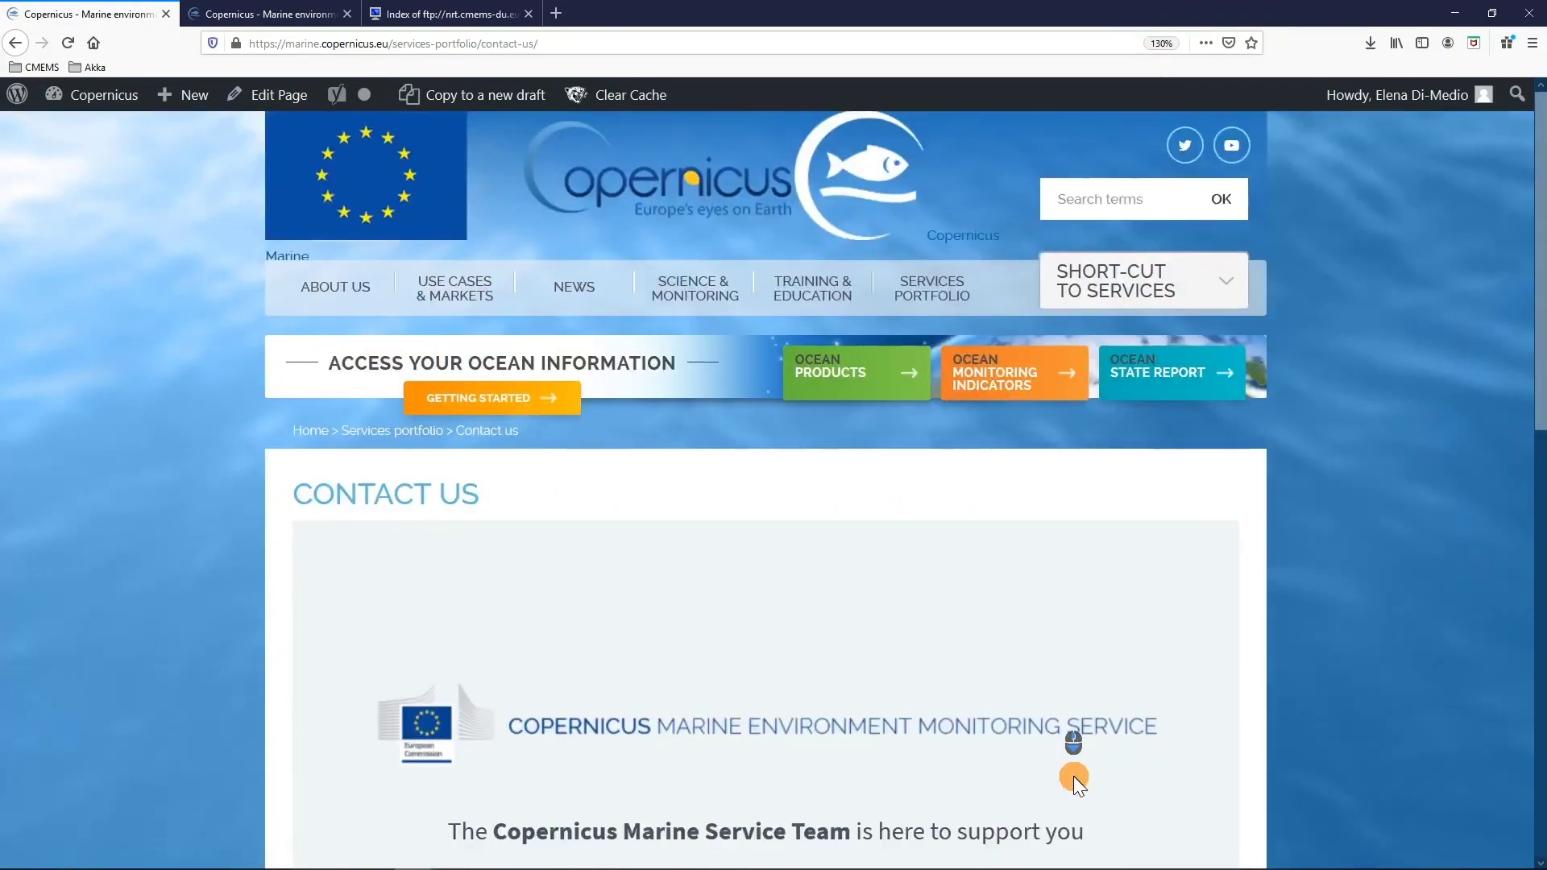
scroll(1074, 776, "down", 3)
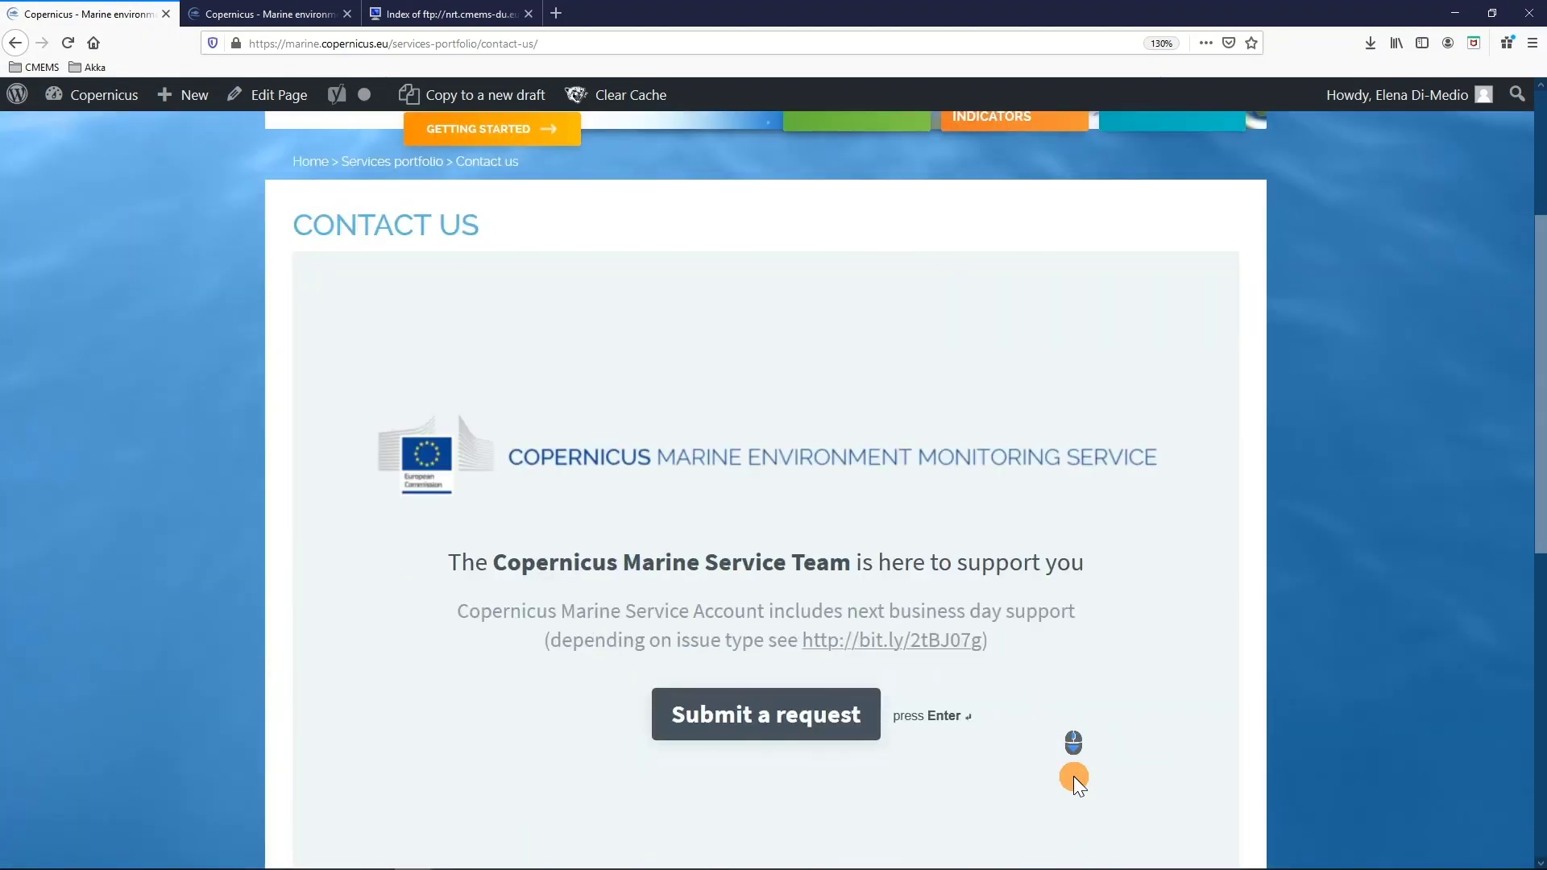
scroll(1073, 776, "down", 1)
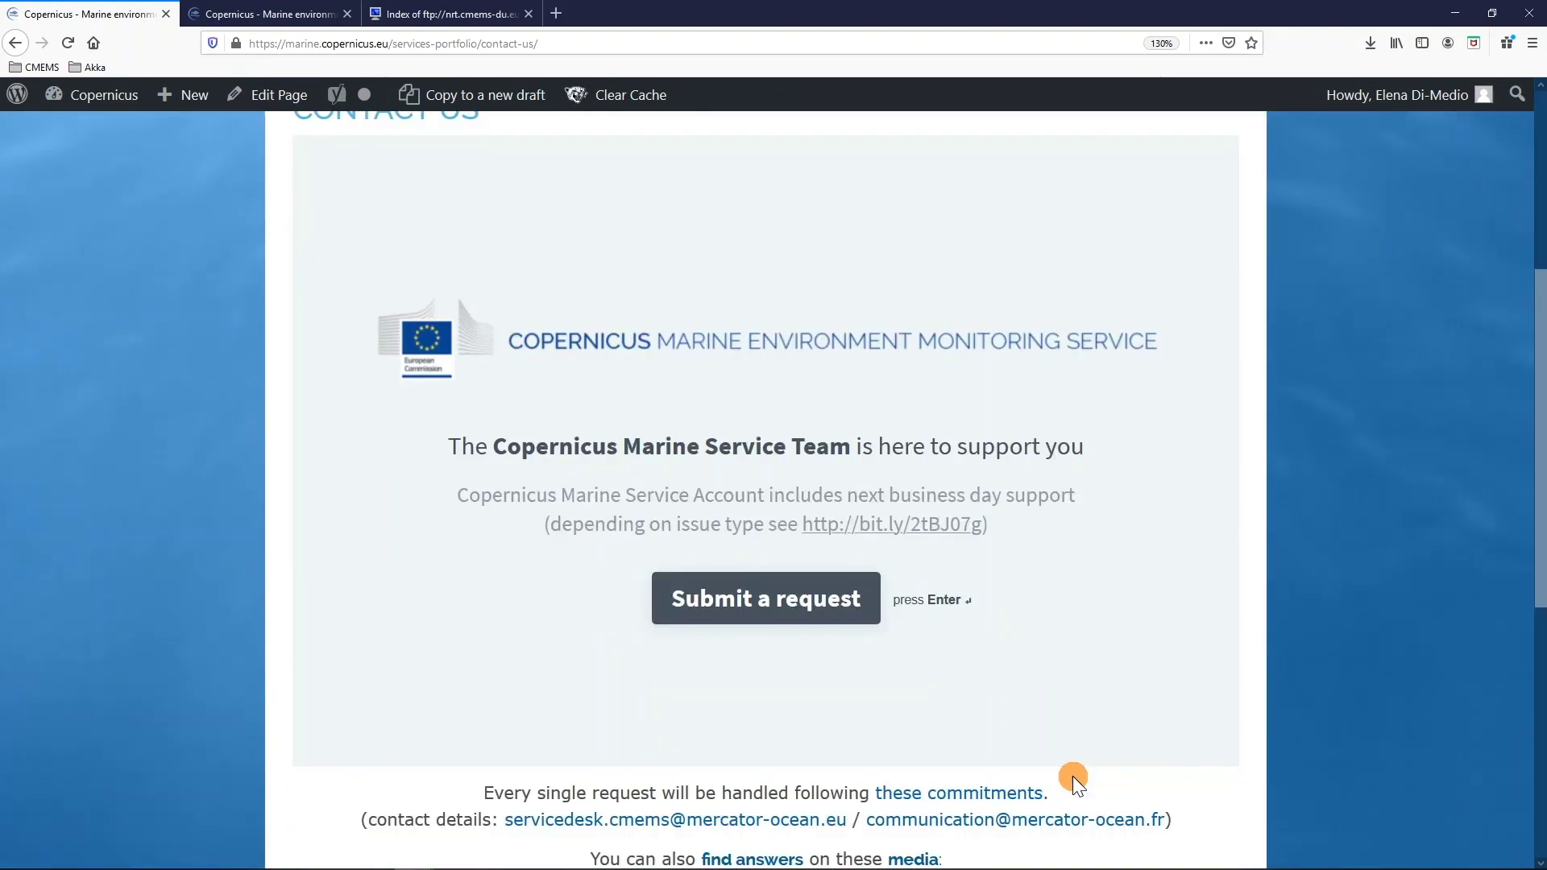